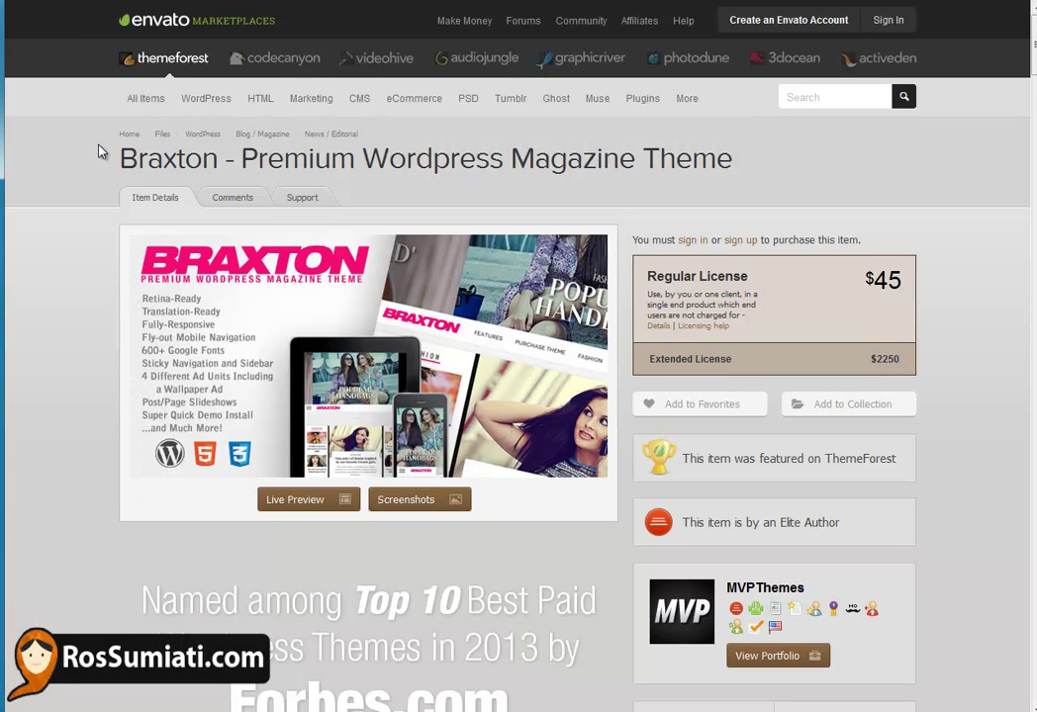
drag(121, 158, 734, 166)
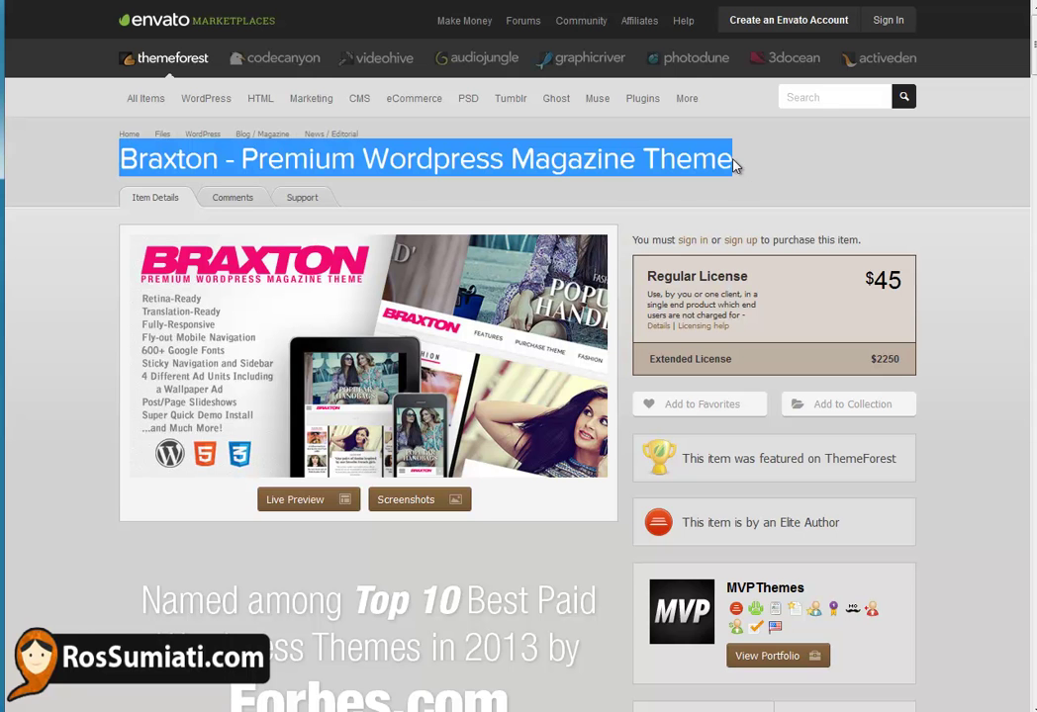
double_click(891, 282)
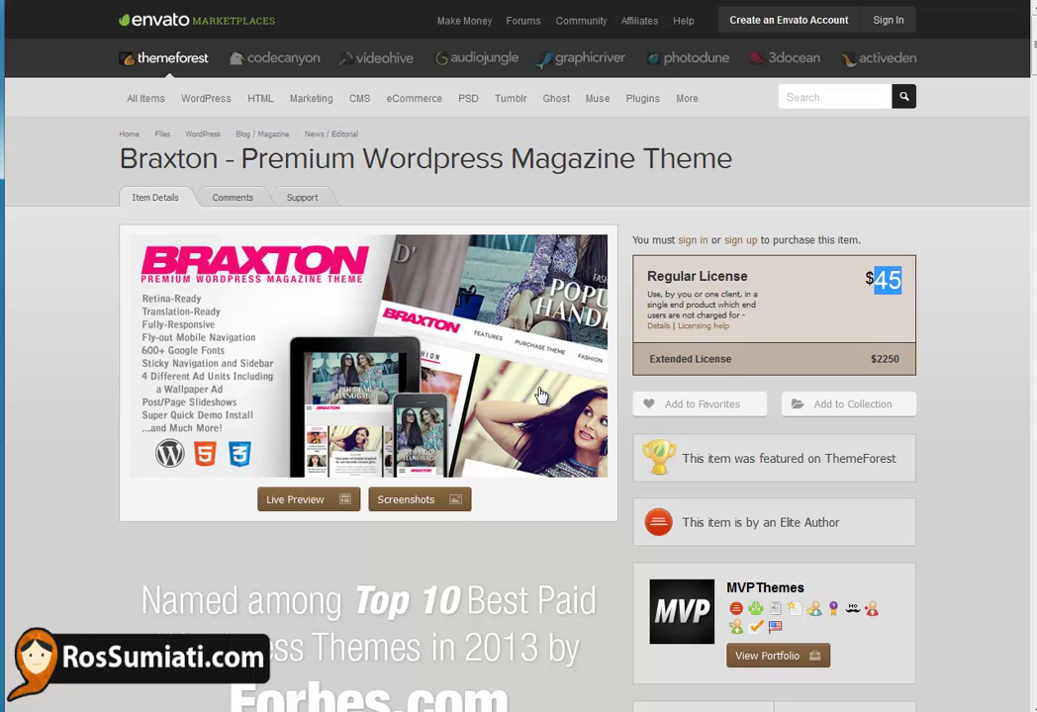
scroll(540, 395, down, 1)
click(111, 391)
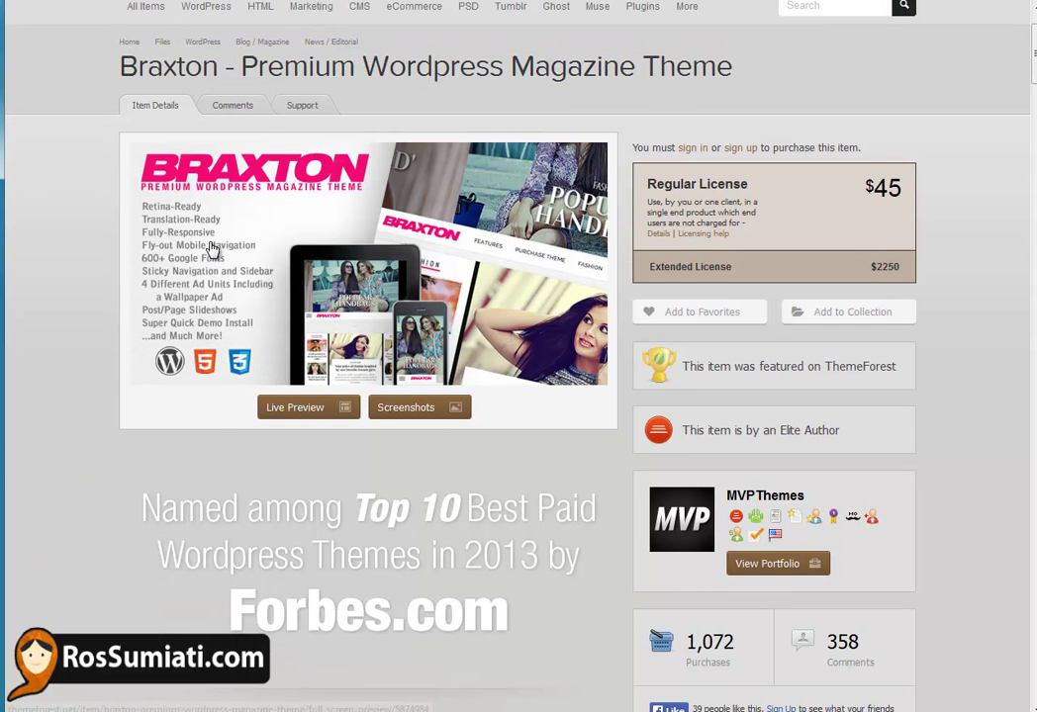
scroll(398, 491, down, 2)
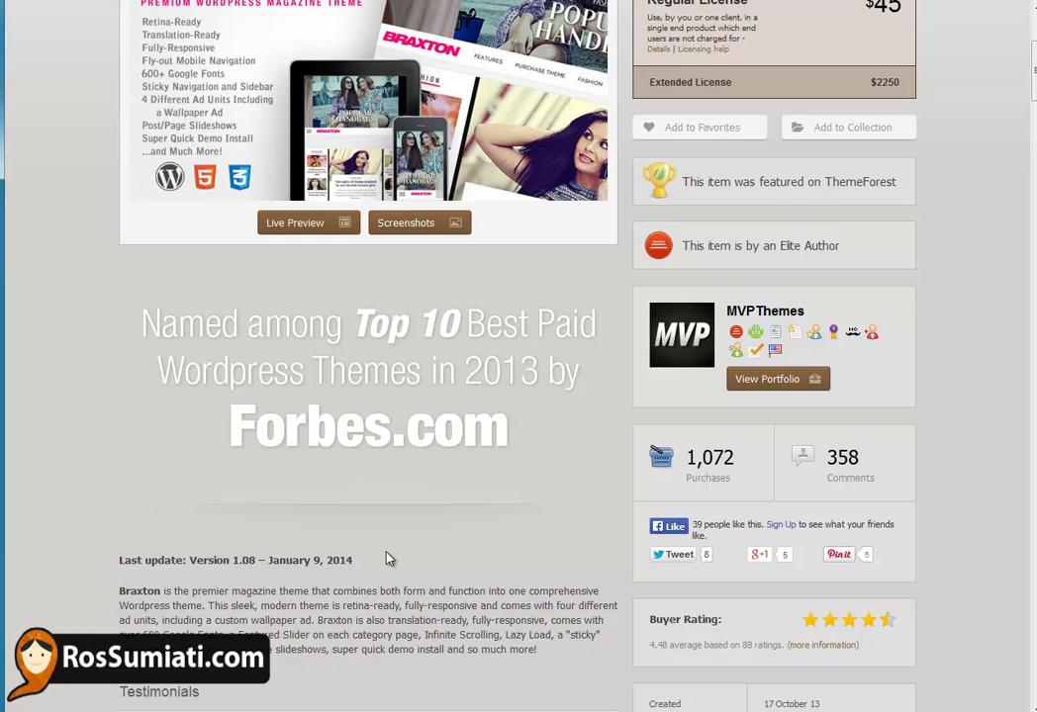
scroll(391, 561, down, 1)
scroll(394, 560, down, 4)
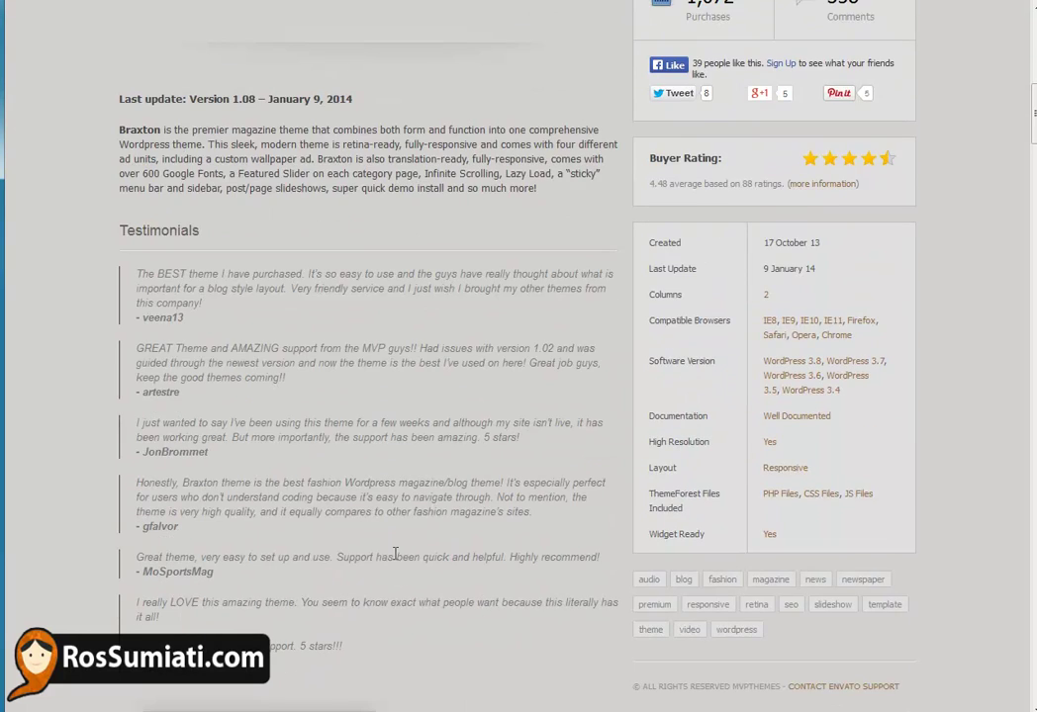
scroll(396, 554, down, 5)
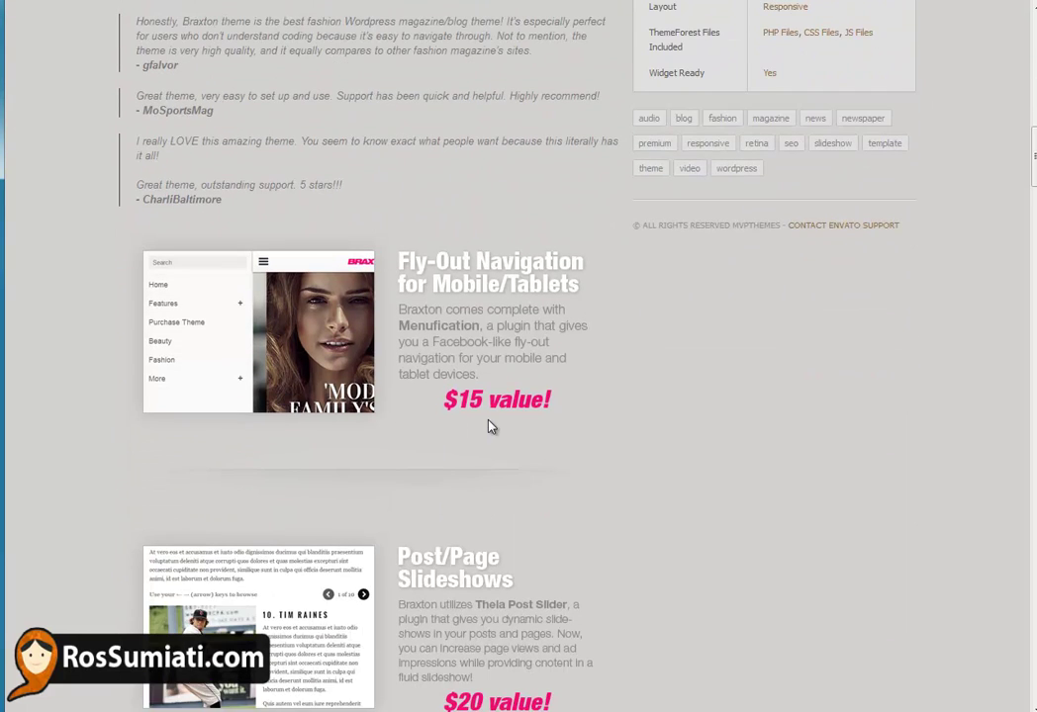
scroll(489, 425, down, 2)
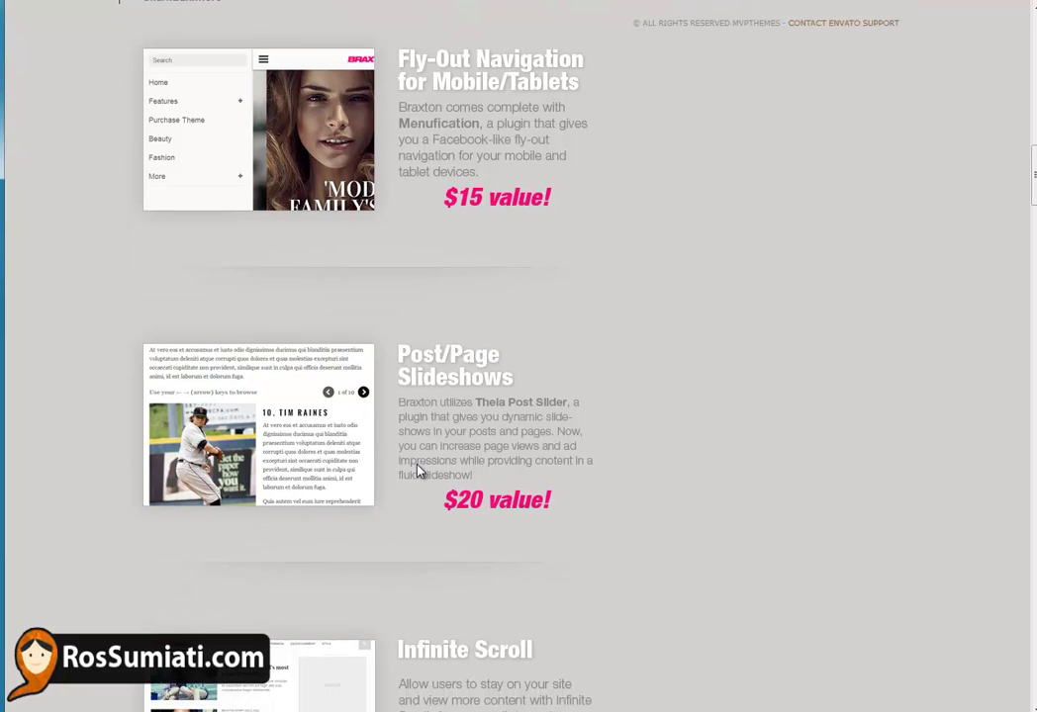
scroll(419, 471, down, 3)
scroll(428, 432, down, 2)
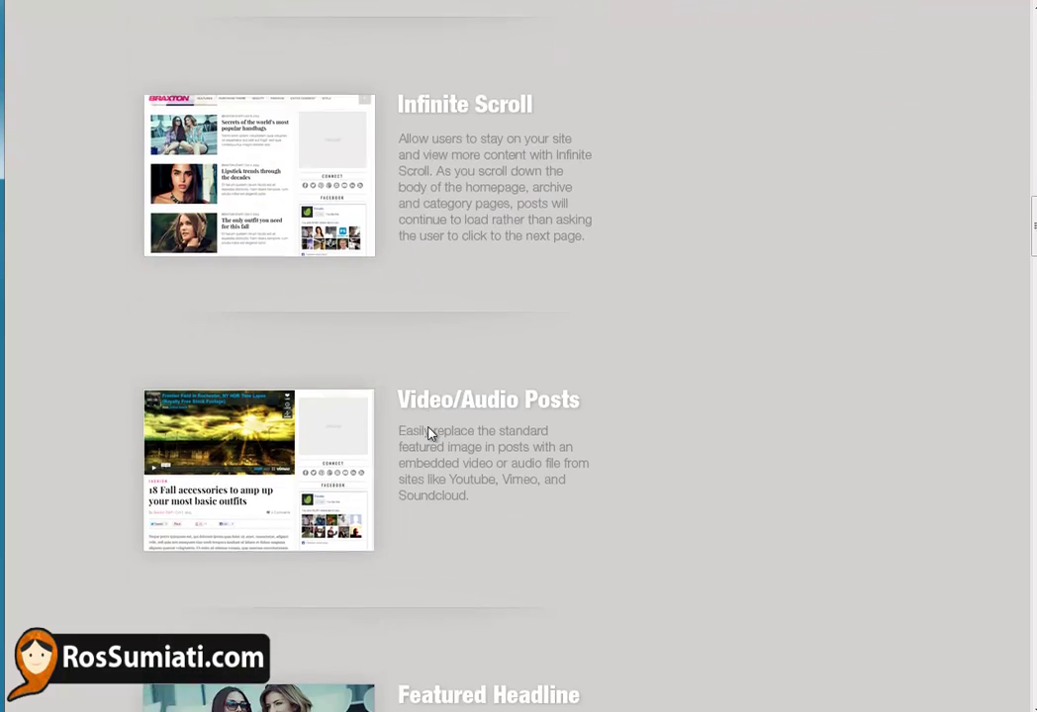
scroll(429, 432, down, 1)
scroll(492, 428, down, 2)
scroll(297, 420, up, 2)
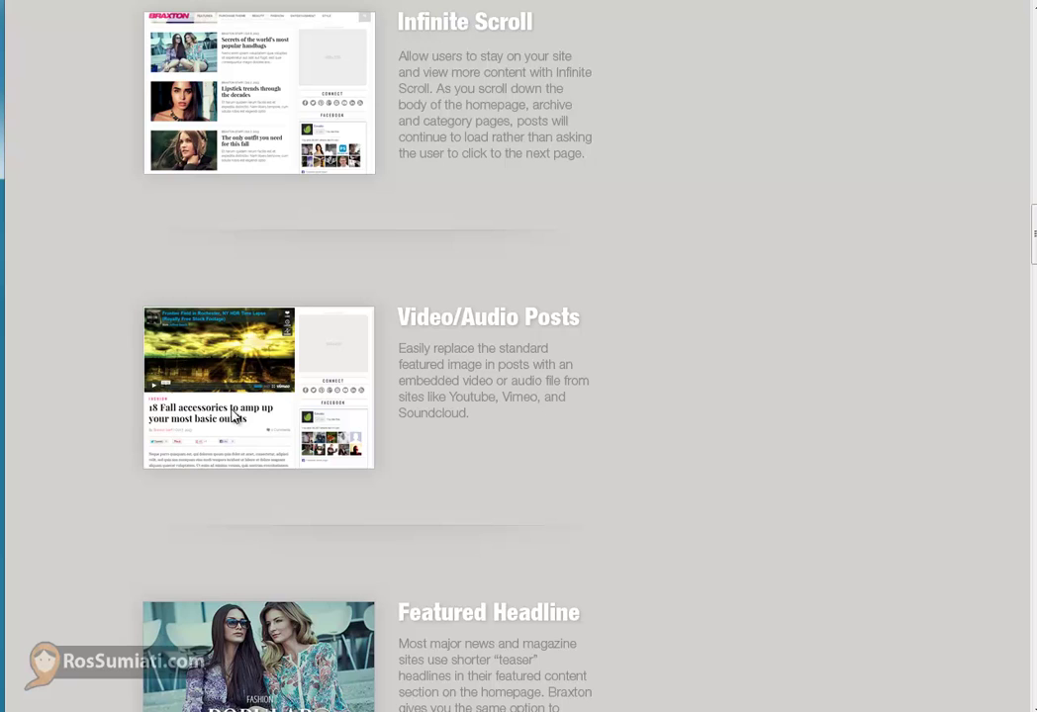
scroll(490, 416, down, 2)
scroll(495, 427, down, 2)
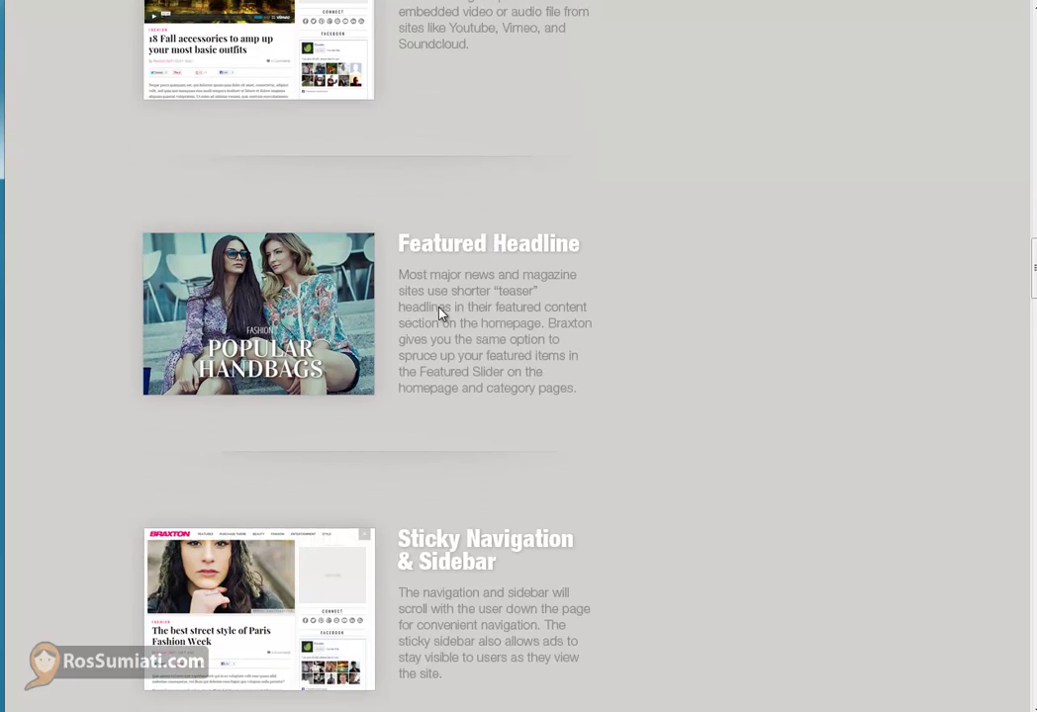
scroll(469, 391, down, 2)
scroll(478, 433, down, 2)
scroll(477, 424, down, 1)
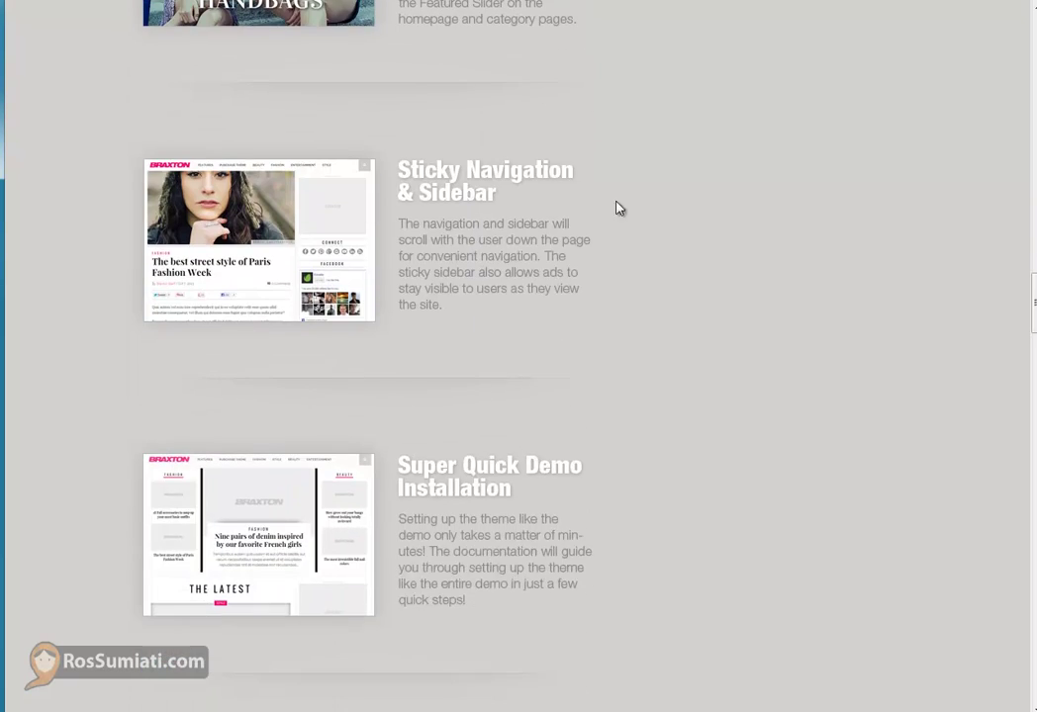
scroll(406, 302, down, 3)
scroll(407, 304, down, 2)
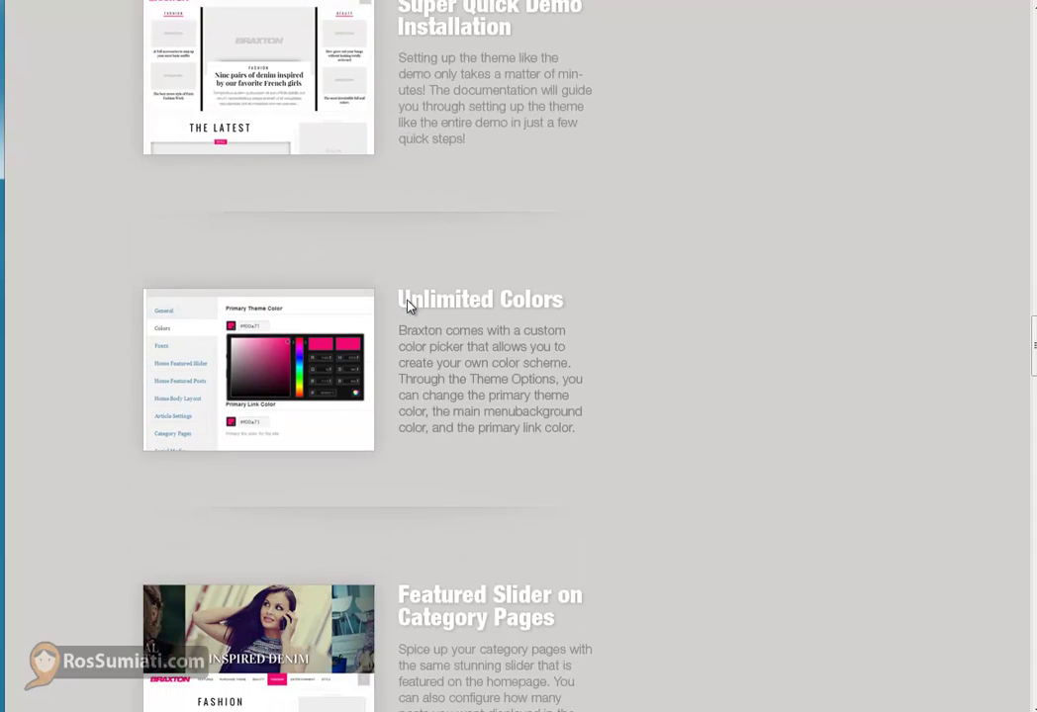
scroll(407, 305, down, 2)
scroll(410, 306, down, 3)
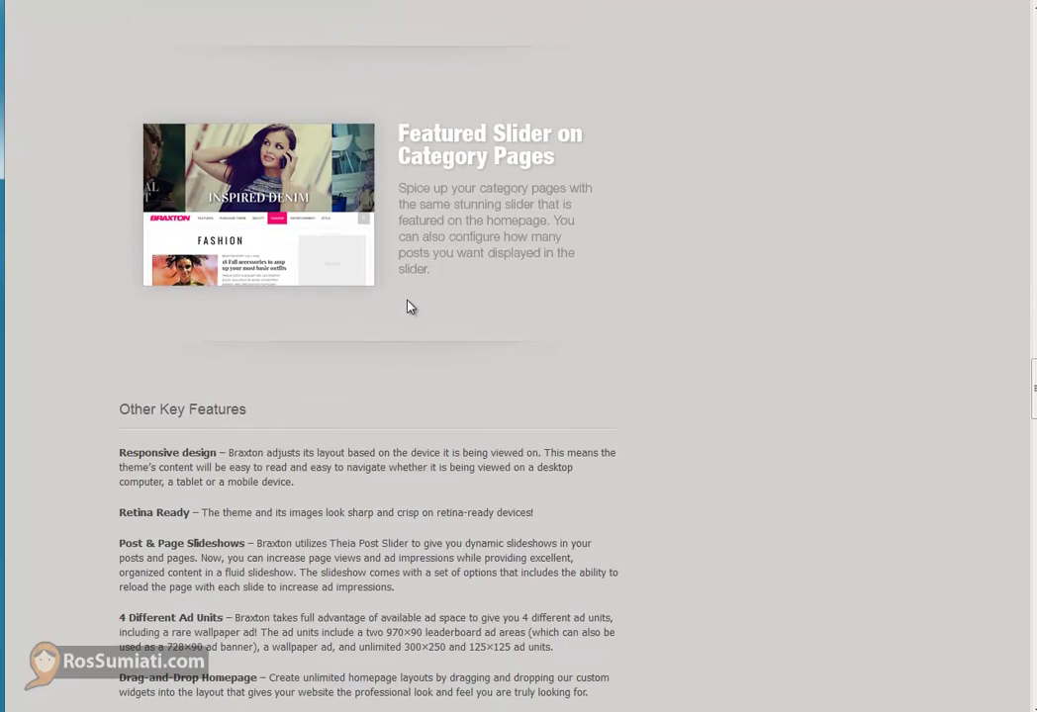
scroll(411, 307, down, 2)
scroll(410, 307, down, 1)
scroll(411, 306, down, 2)
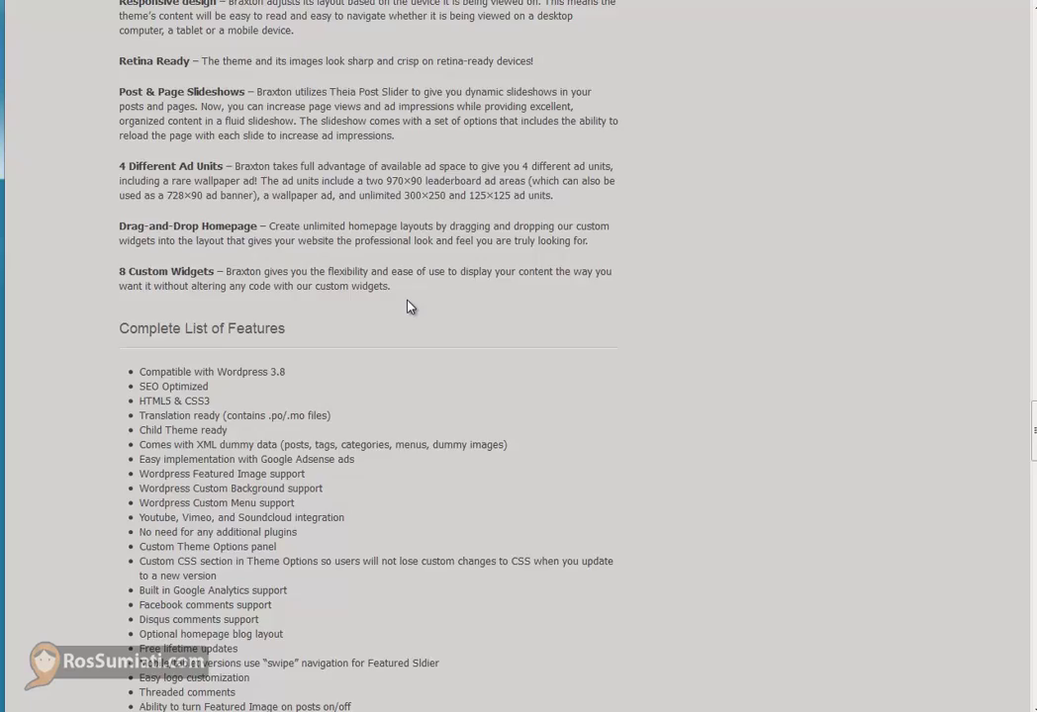
scroll(410, 307, down, 2)
scroll(409, 306, down, 2)
scroll(408, 305, down, 2)
scroll(407, 306, down, 3)
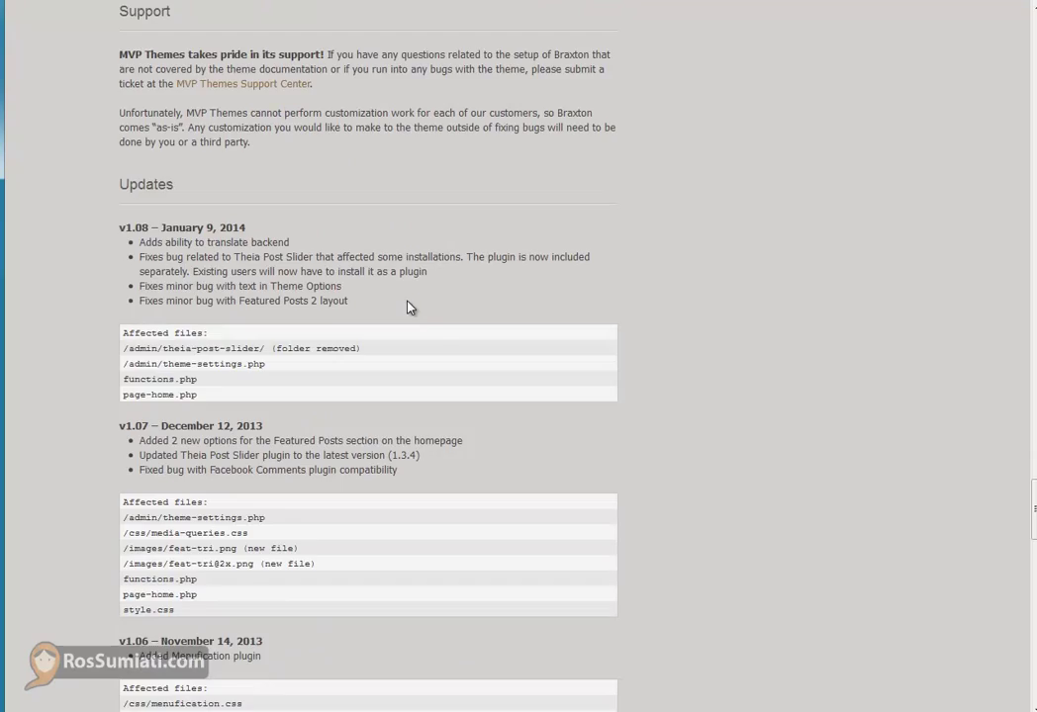
scroll(425, 316, up, 4)
scroll(451, 337, up, 6)
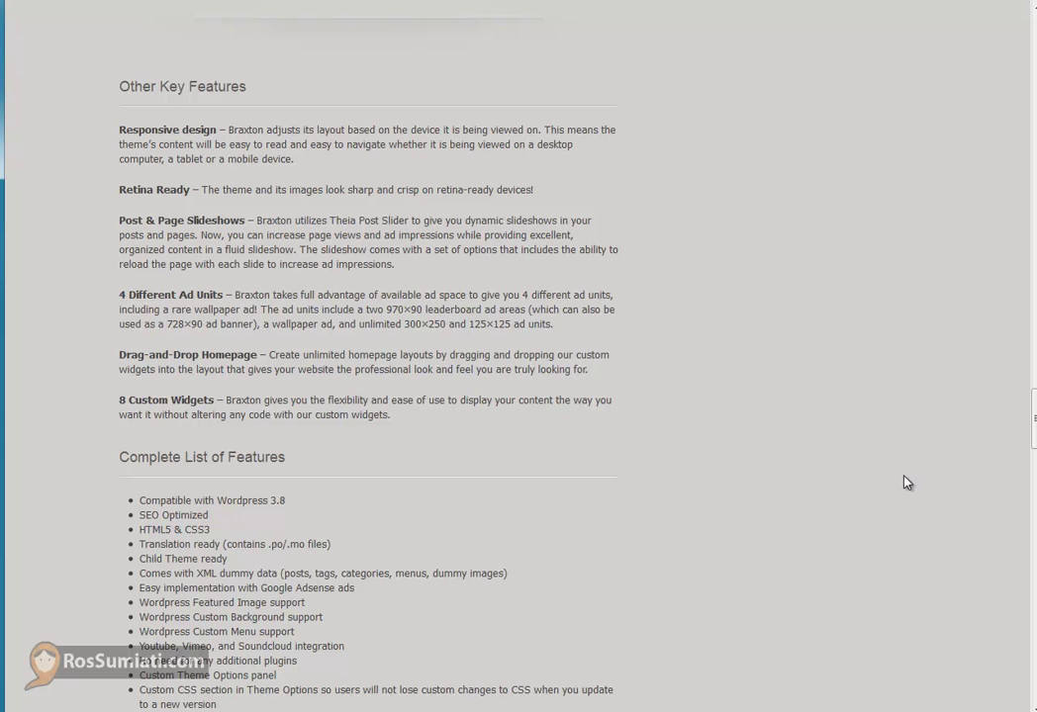
scroll(906, 482, up, 10)
scroll(907, 482, up, 10)
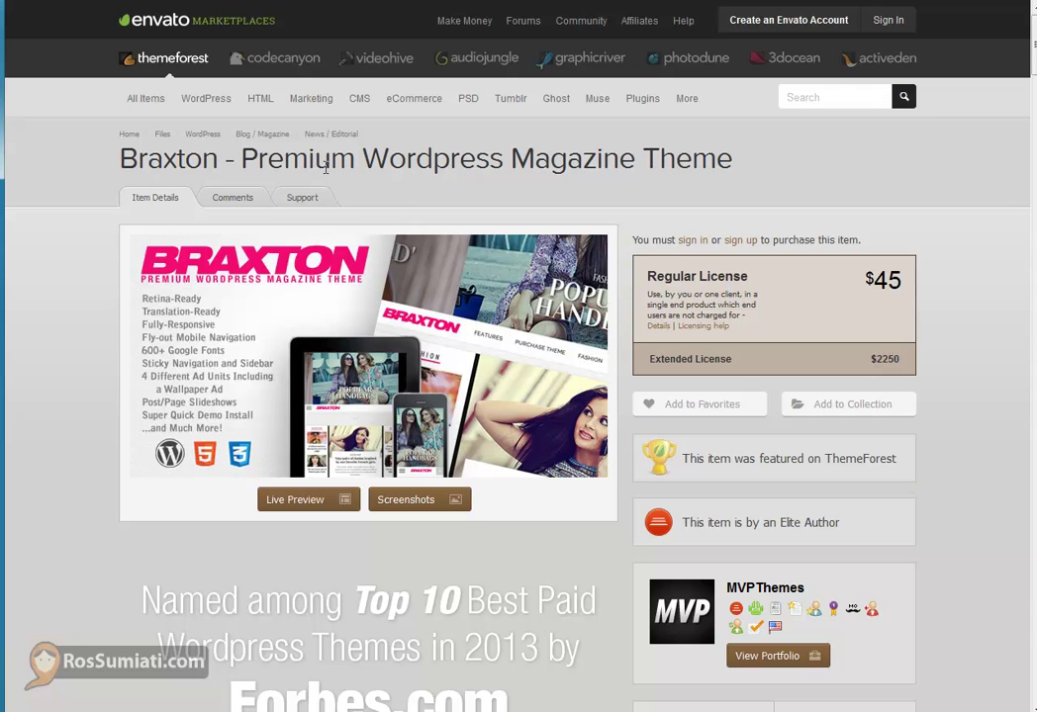
Open the Braxton live demo and advance its top slider to Lipstick Trends
click(309, 513)
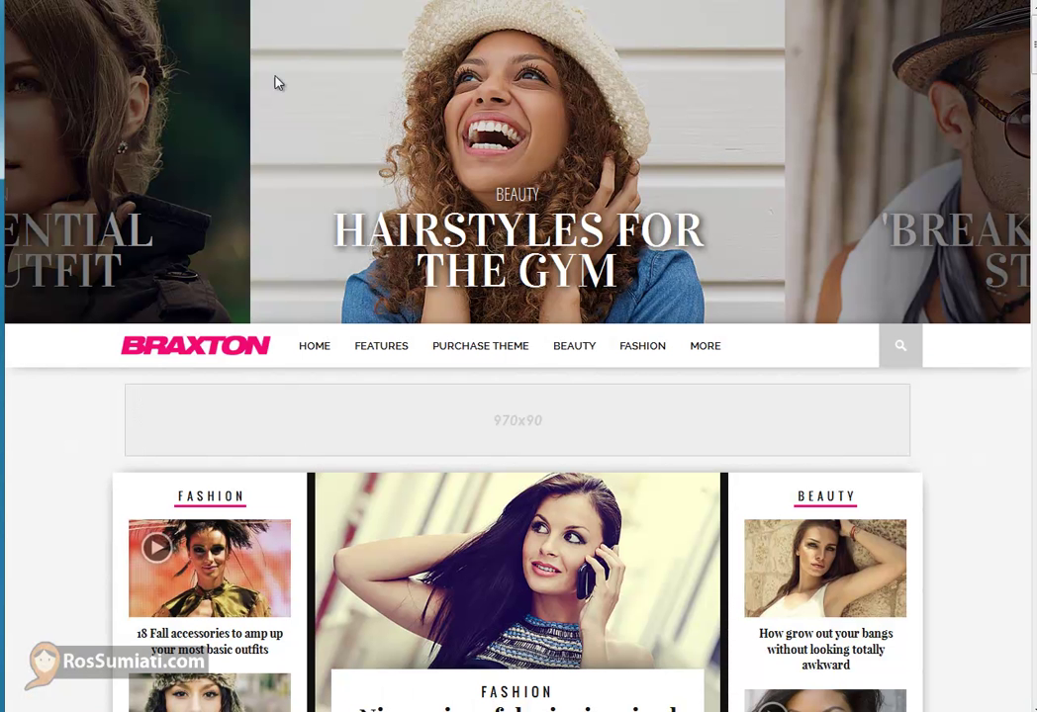
mouse_move(517, 159)
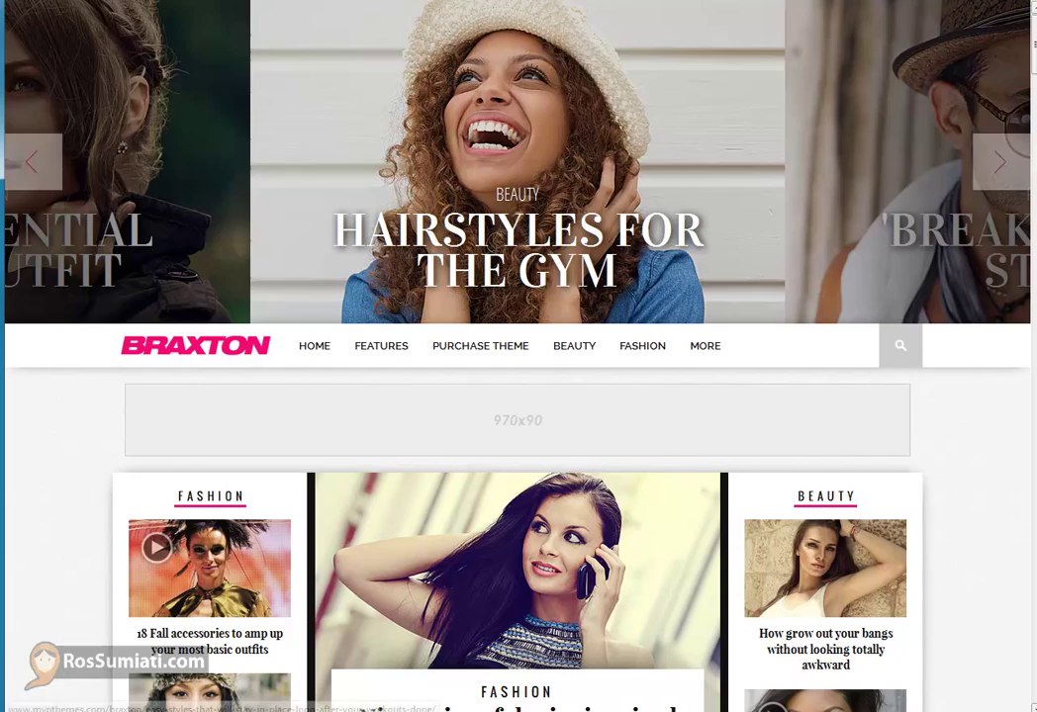
click(999, 168)
click(1001, 171)
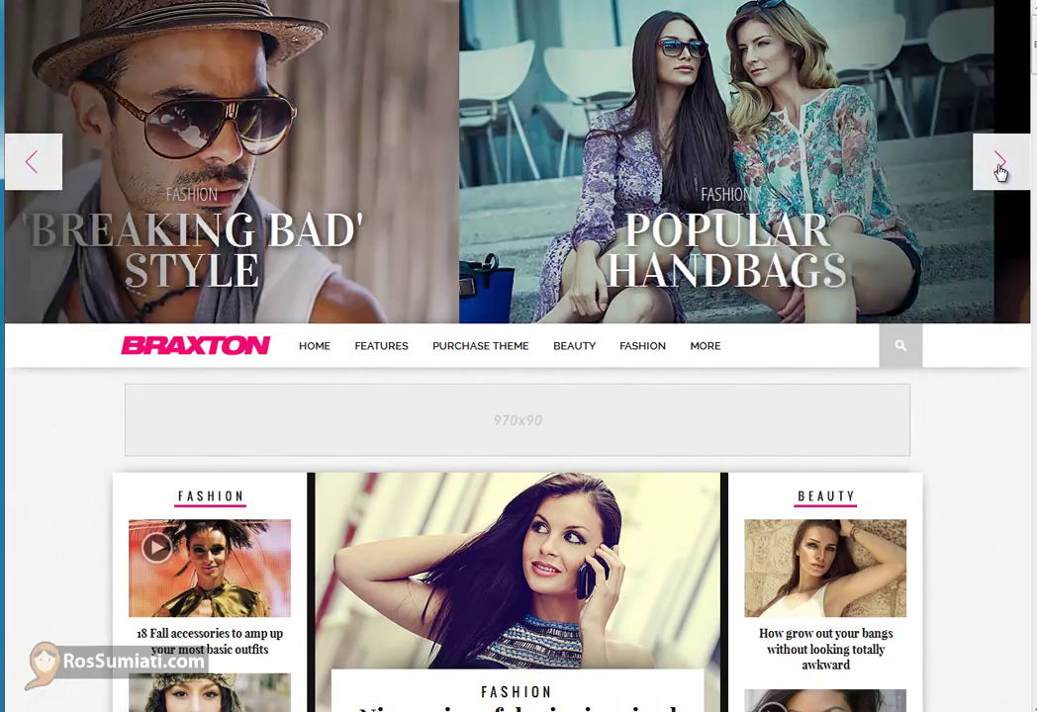
click(999, 168)
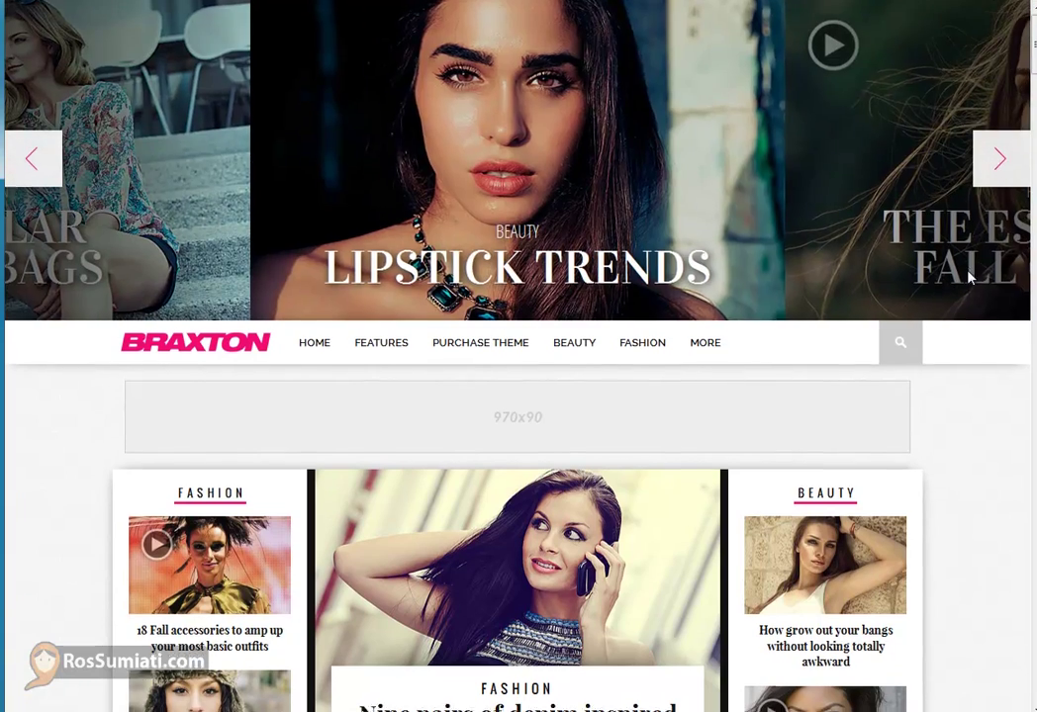
Scroll down The Latest posts to the Stylish weekend brunch outfits post
scroll(969, 278, down, 2)
scroll(969, 279, down, 3)
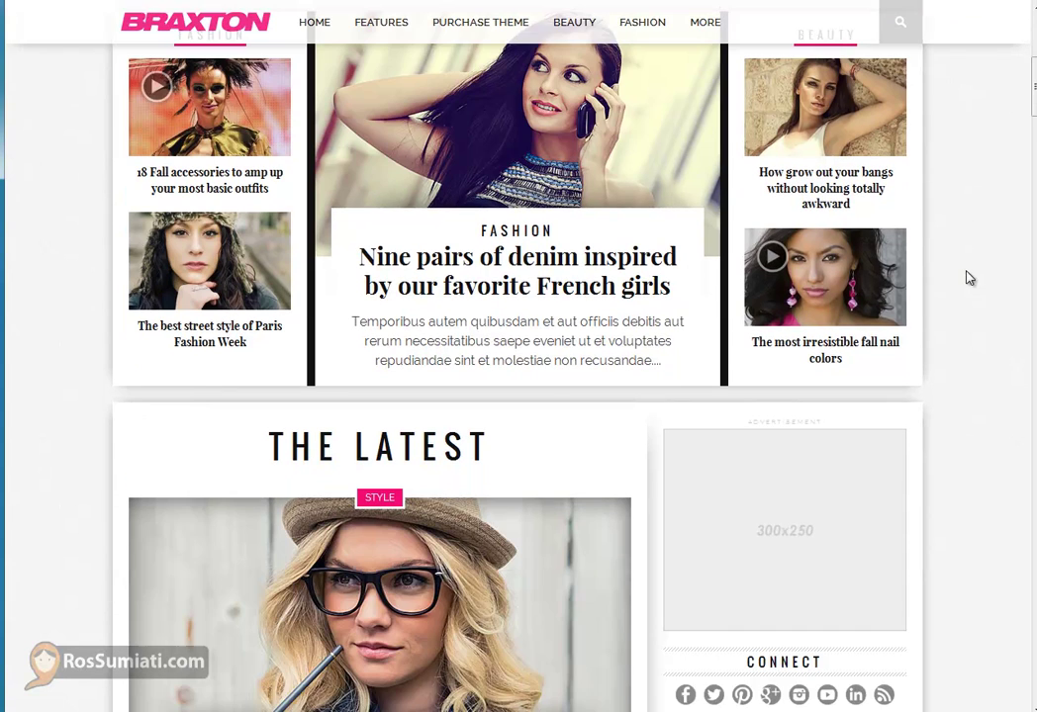
scroll(385, 455, down, 2)
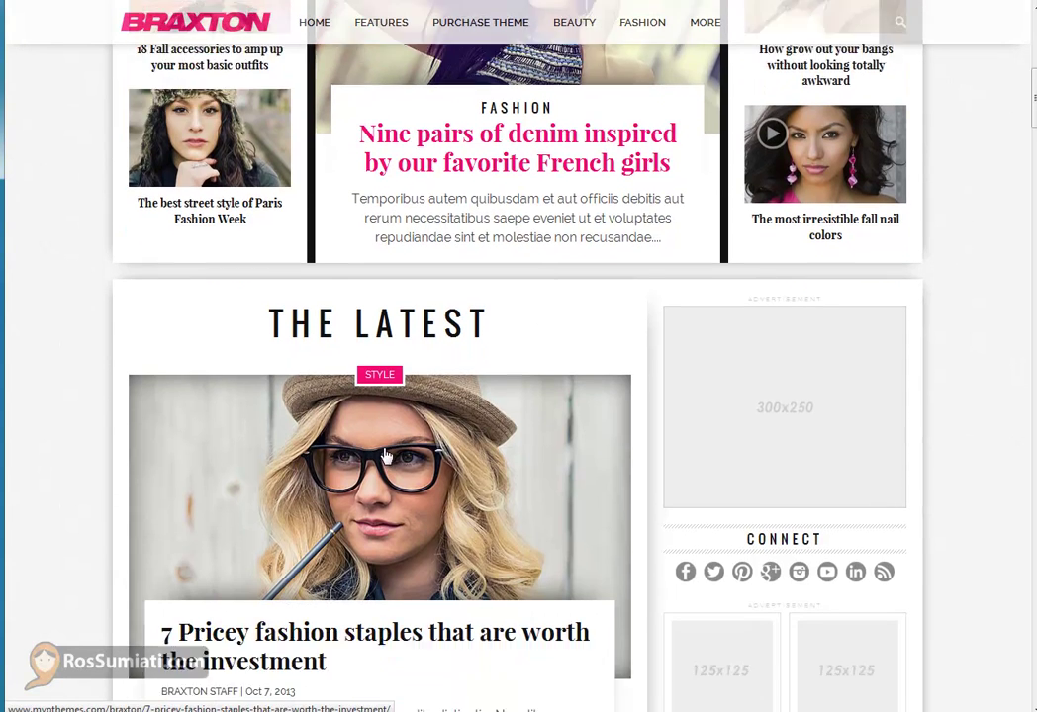
scroll(386, 455, down, 1)
scroll(771, 505, down, 1)
scroll(772, 440, down, 2)
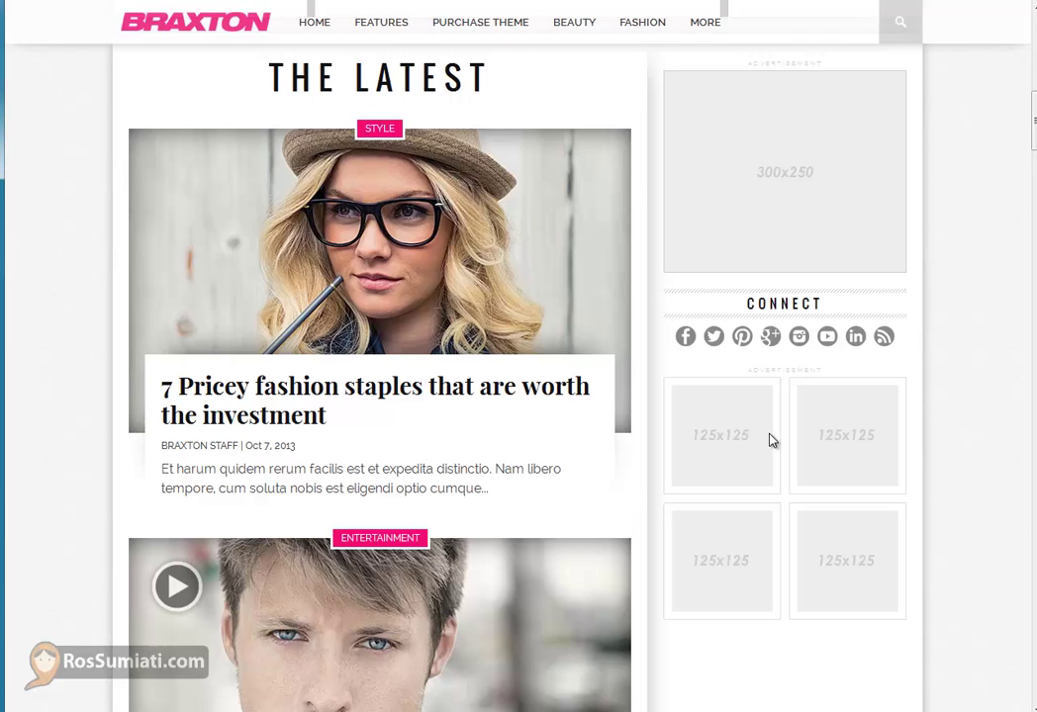
scroll(772, 440, down, 3)
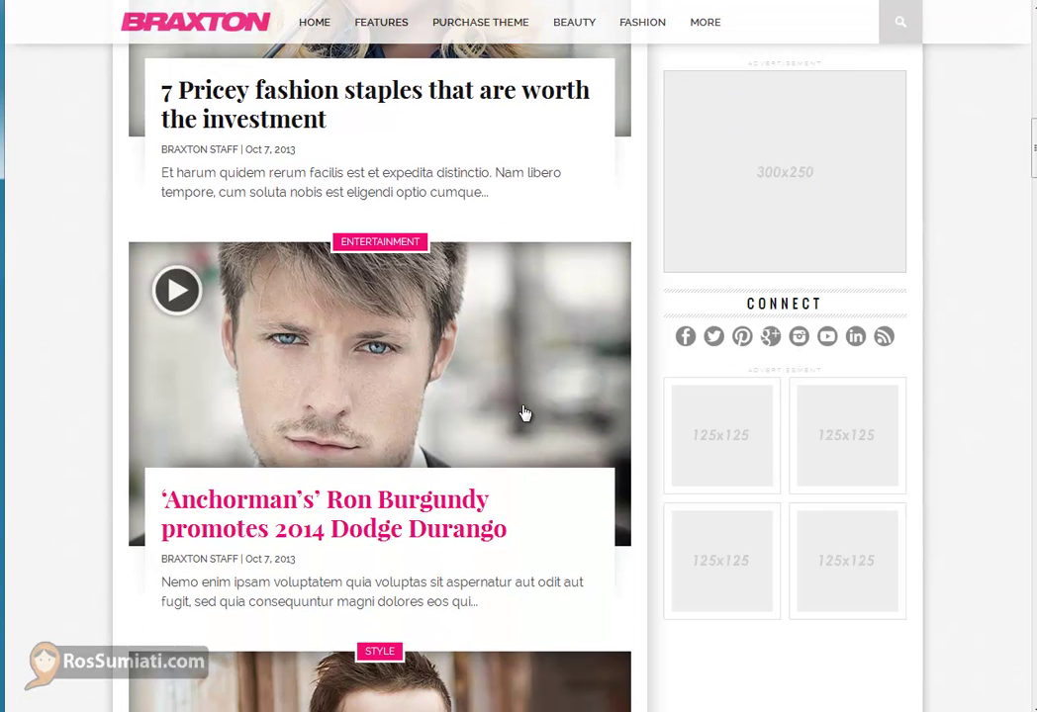
scroll(523, 416, down, 4)
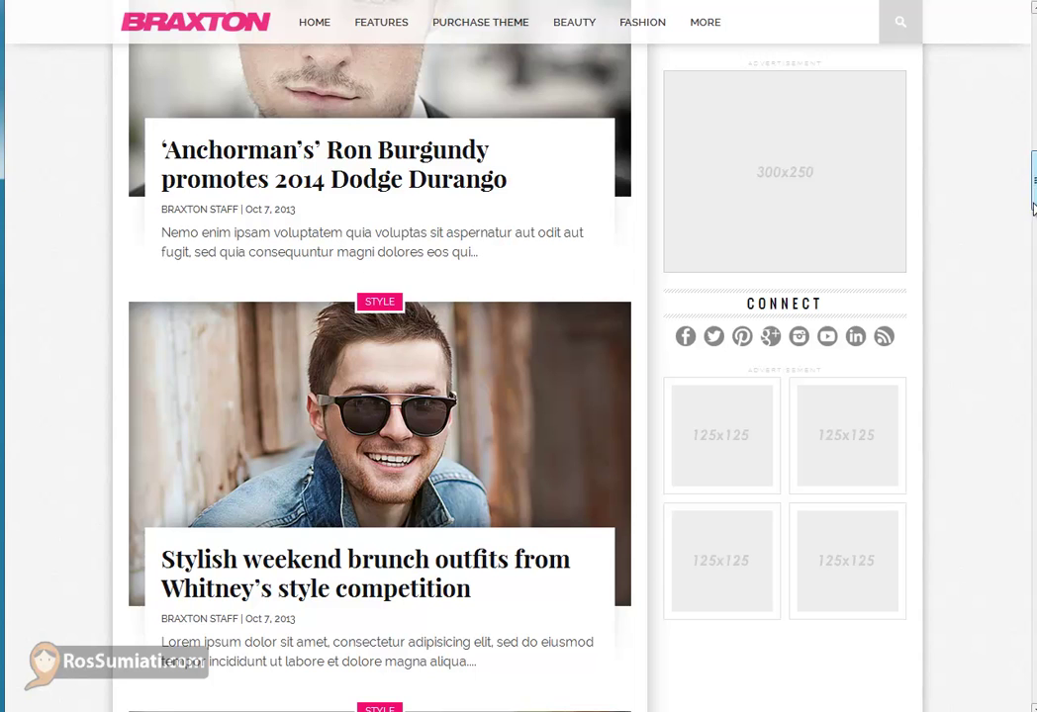
drag(1032, 178, 1029, 318)
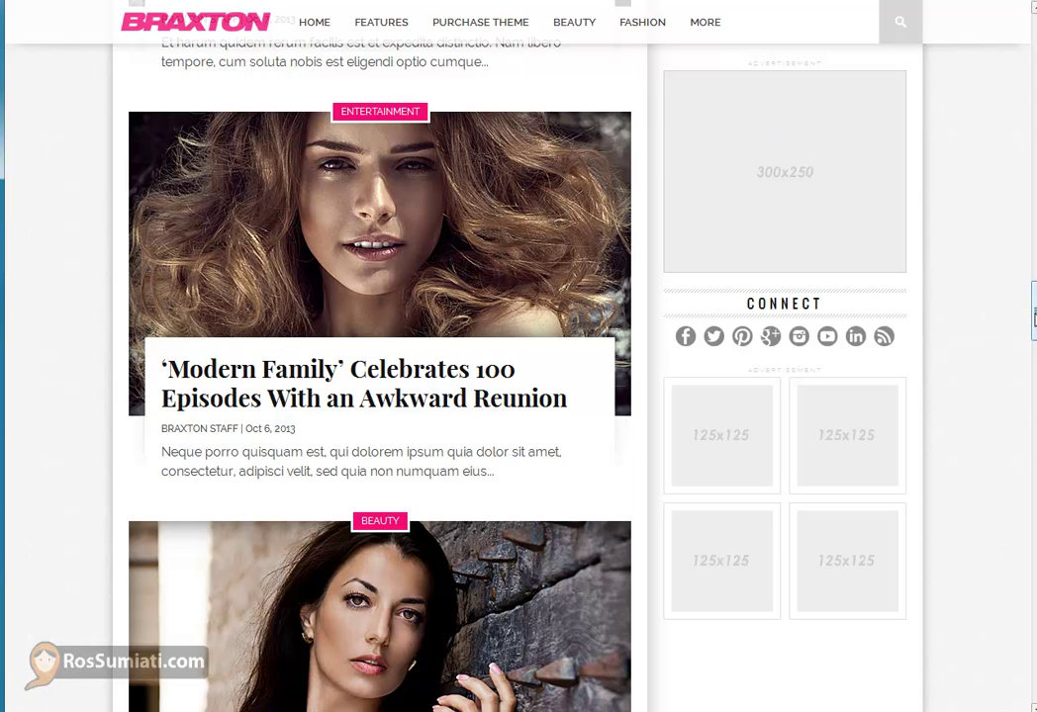
drag(1032, 312, 1025, 659)
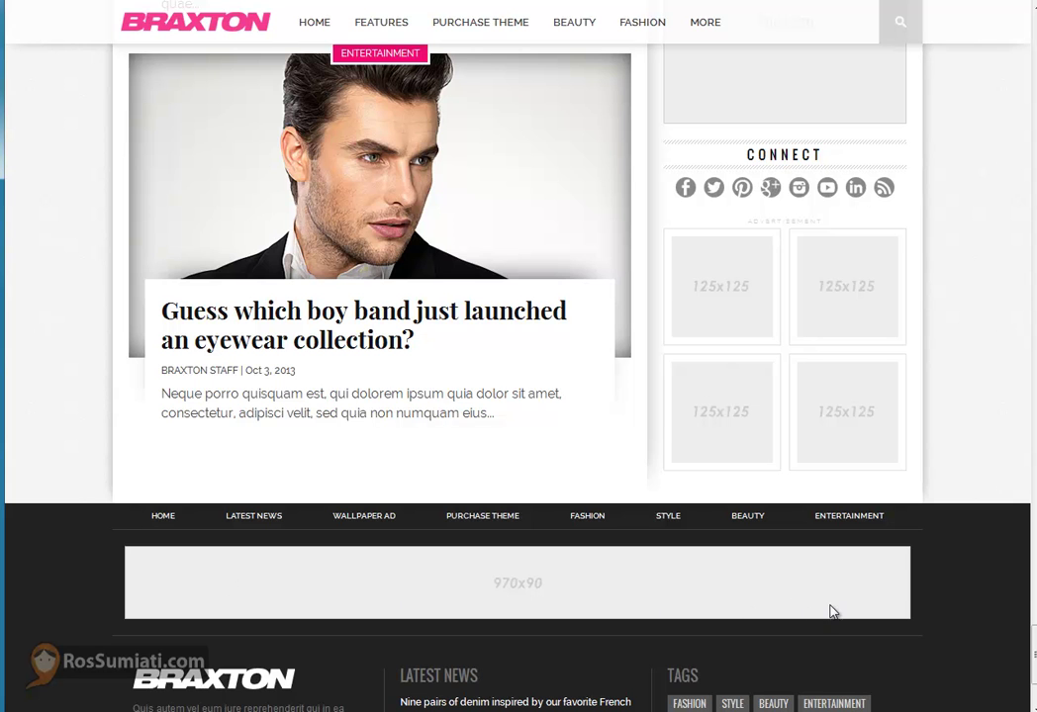
scroll(828, 611, down, 1)
scroll(1007, 661, up, 4)
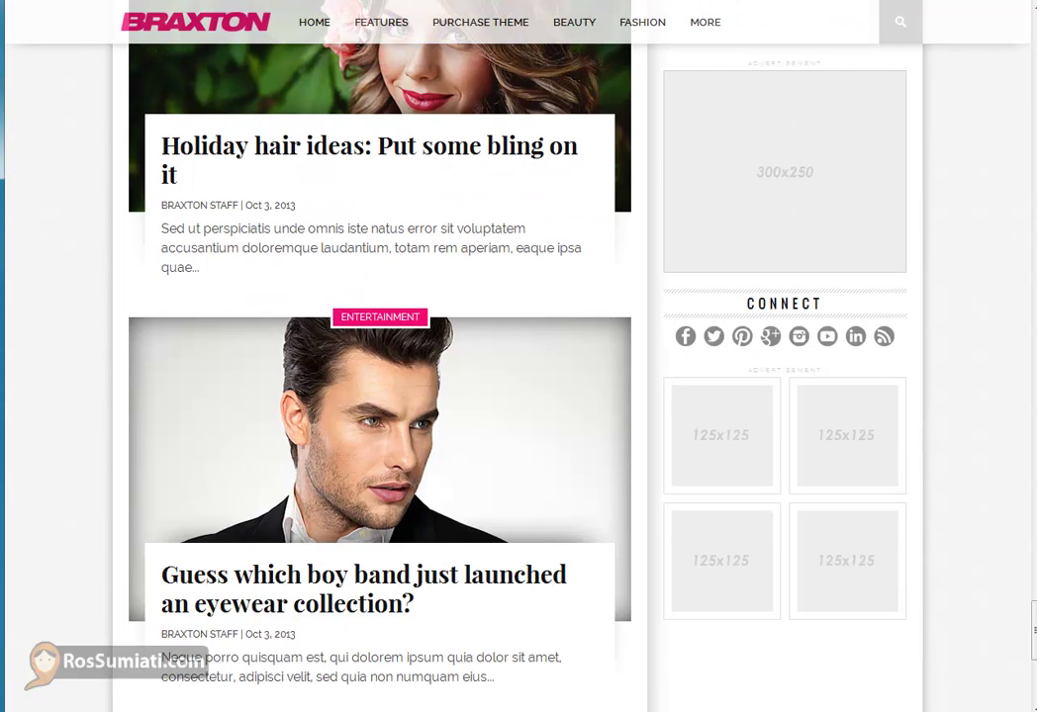
drag(1031, 631, 1030, 74)
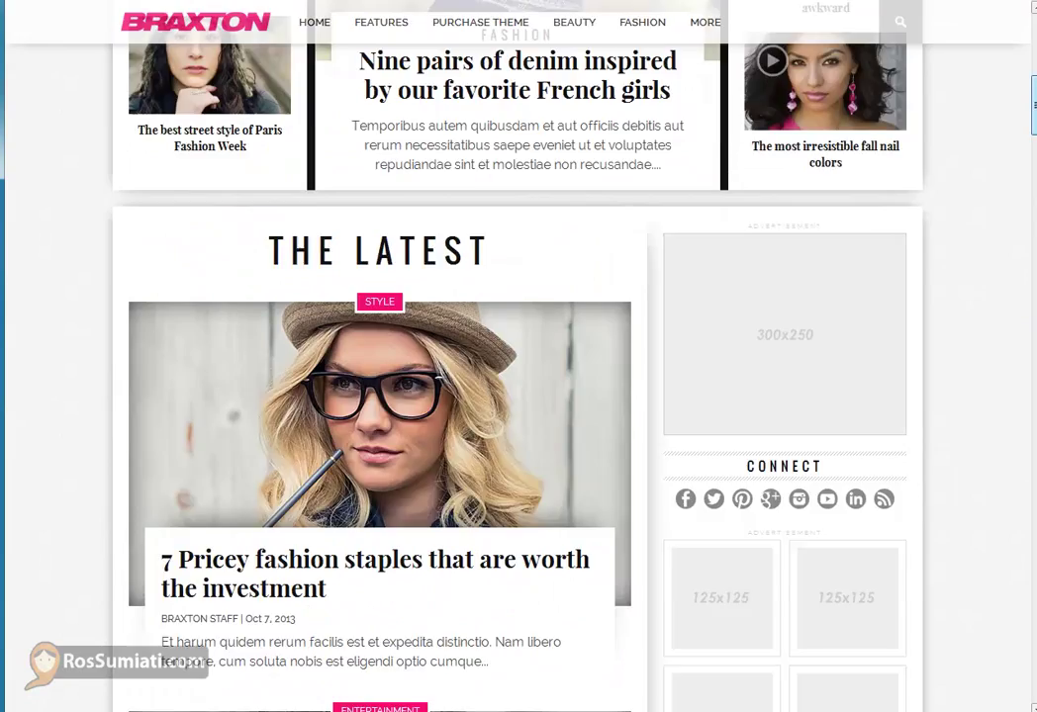
scroll(954, 224, down, 1)
scroll(956, 226, down, 3)
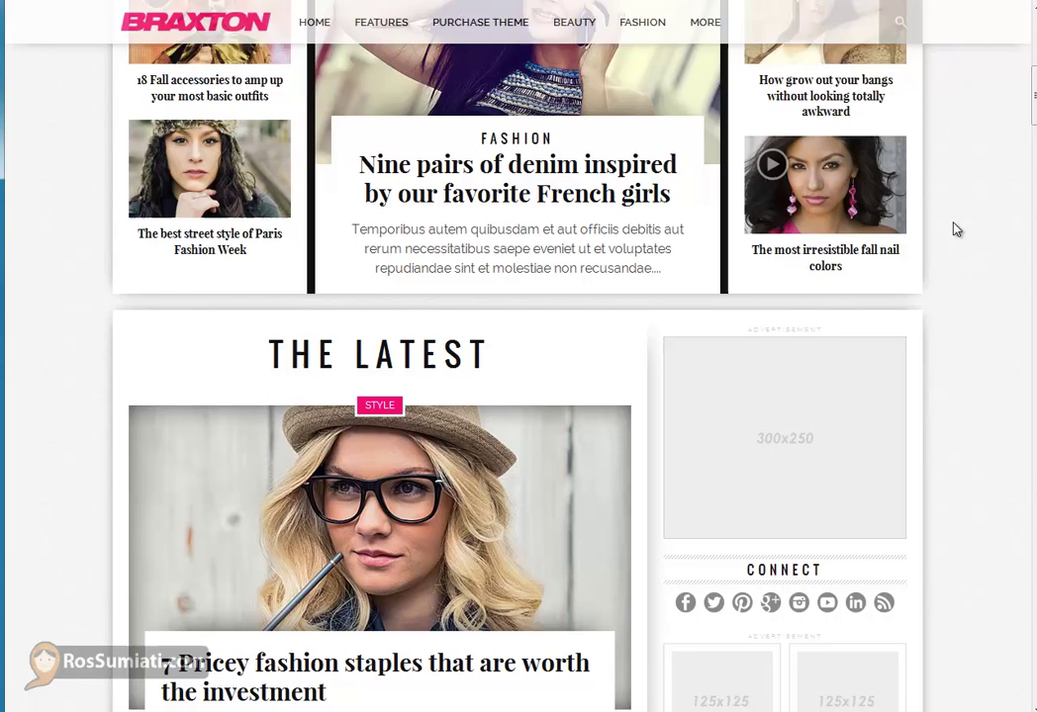
scroll(955, 230, down, 1)
scroll(956, 230, down, 1)
scroll(956, 237, down, 3)
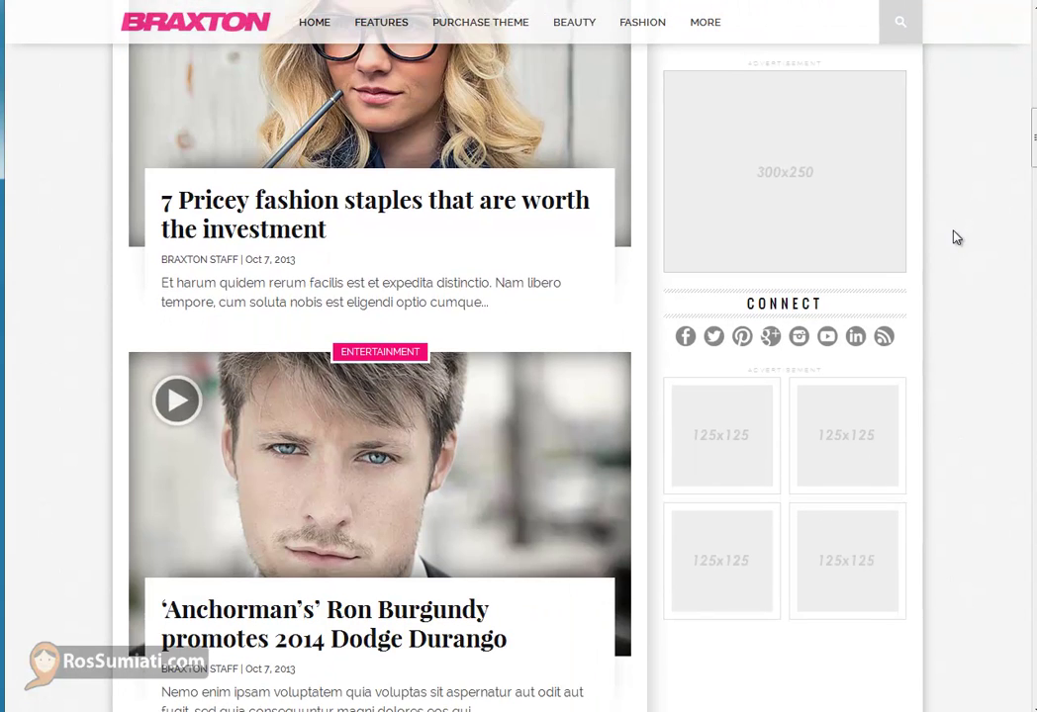
scroll(956, 239, down, 1)
scroll(956, 239, down, 2)
scroll(957, 241, down, 1)
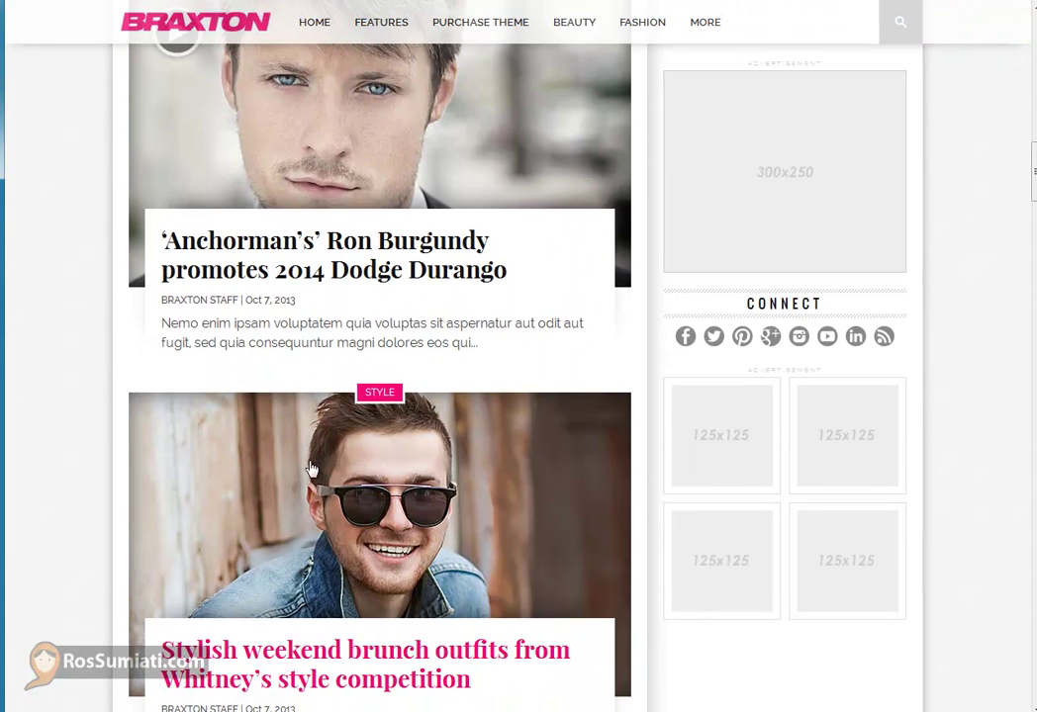
Open the Stylish weekend brunch outfits article and scroll through its text
click(585, 531)
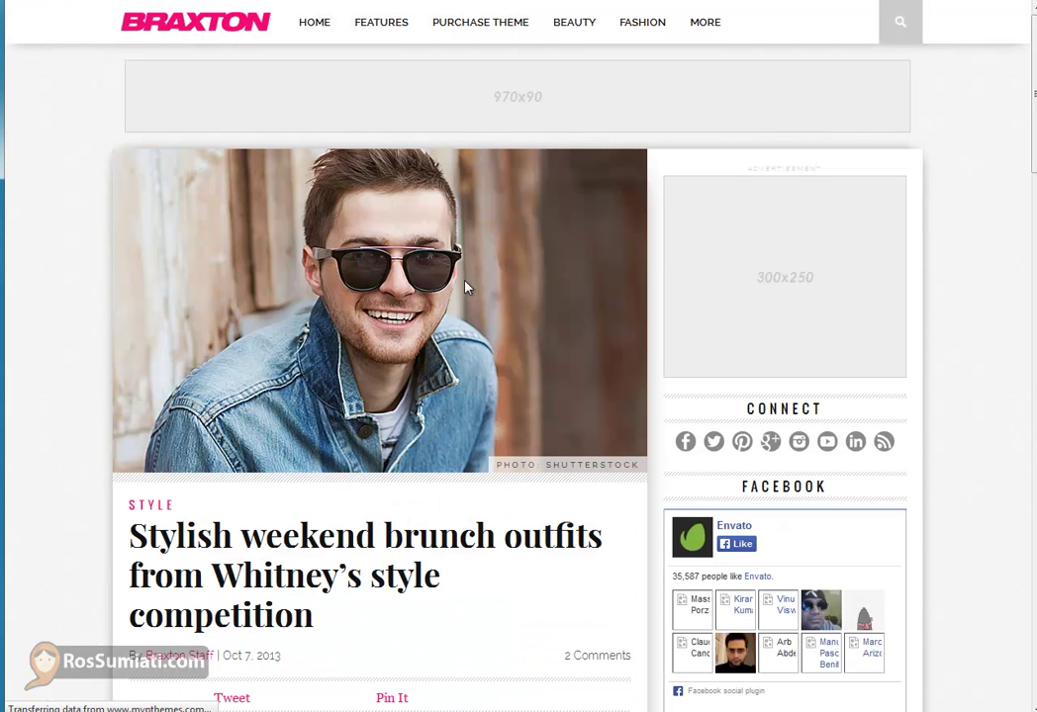
scroll(448, 316, down, 3)
scroll(448, 317, down, 2)
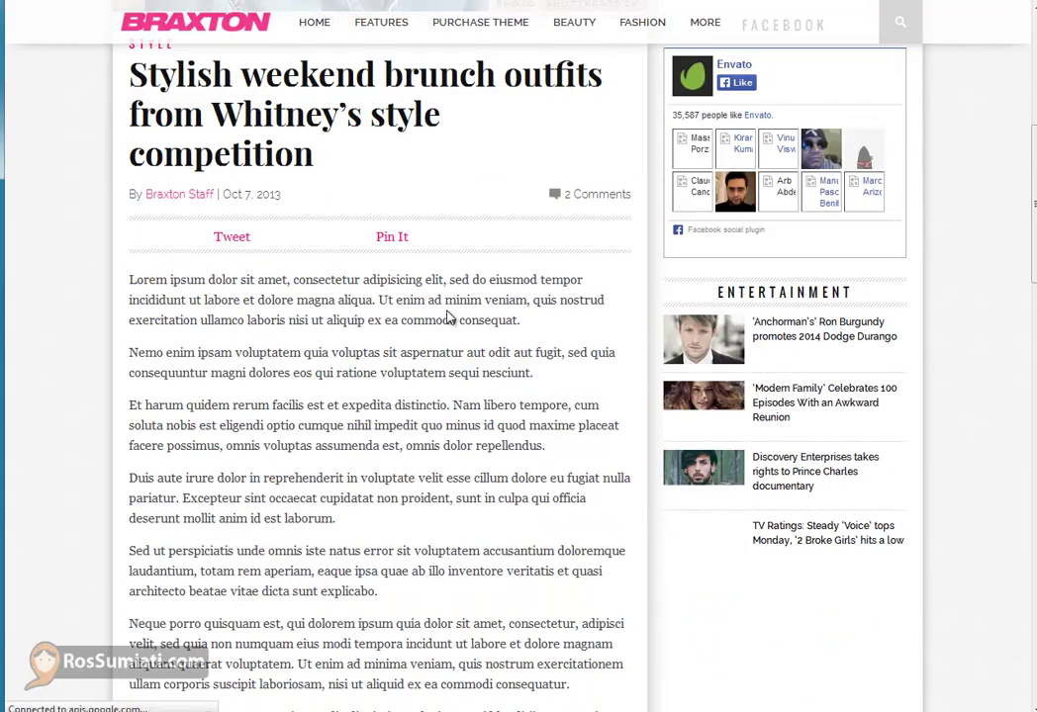
scroll(448, 317, down, 2)
scroll(448, 316, down, 3)
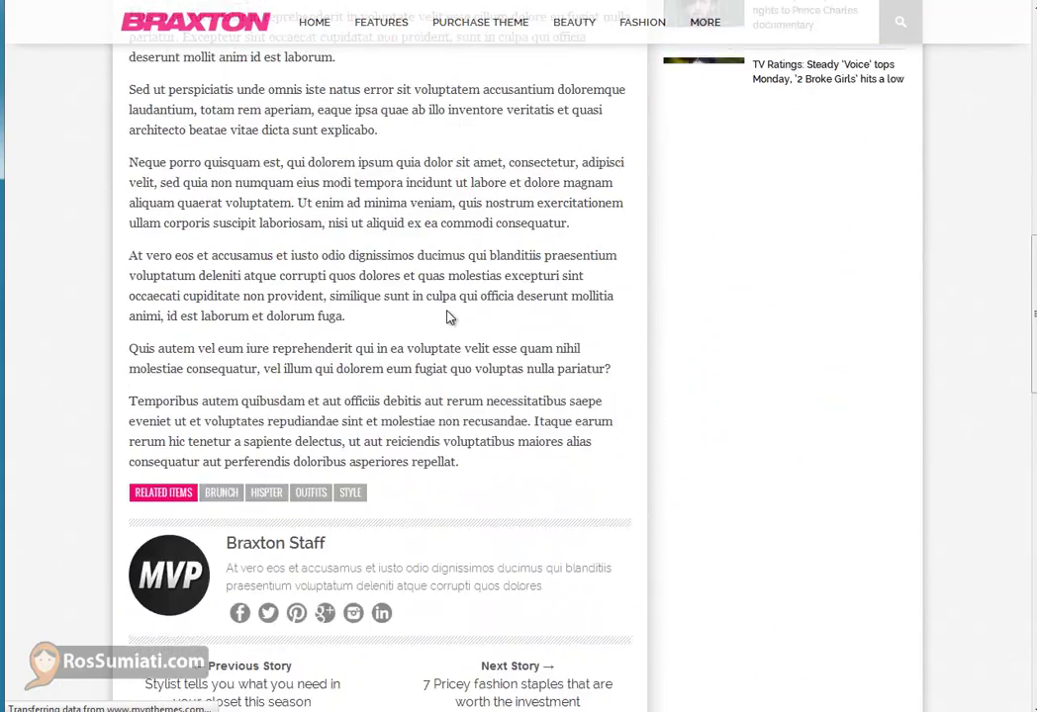
scroll(449, 316, down, 2)
scroll(448, 316, down, 2)
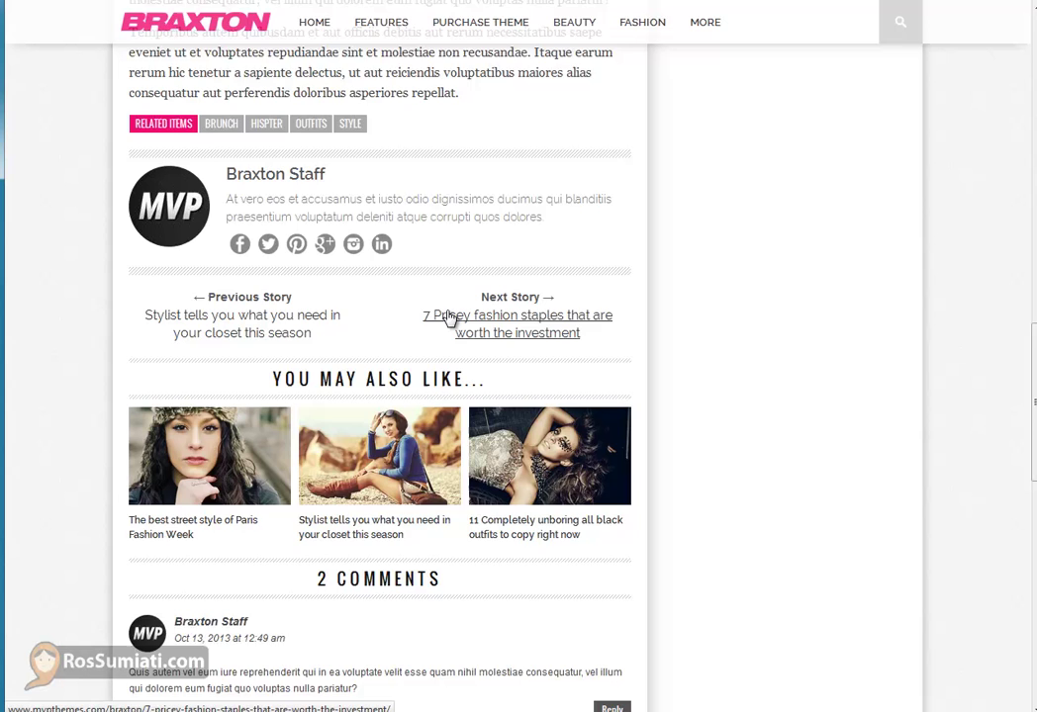
scroll(449, 316, down, 1)
scroll(448, 316, down, 1)
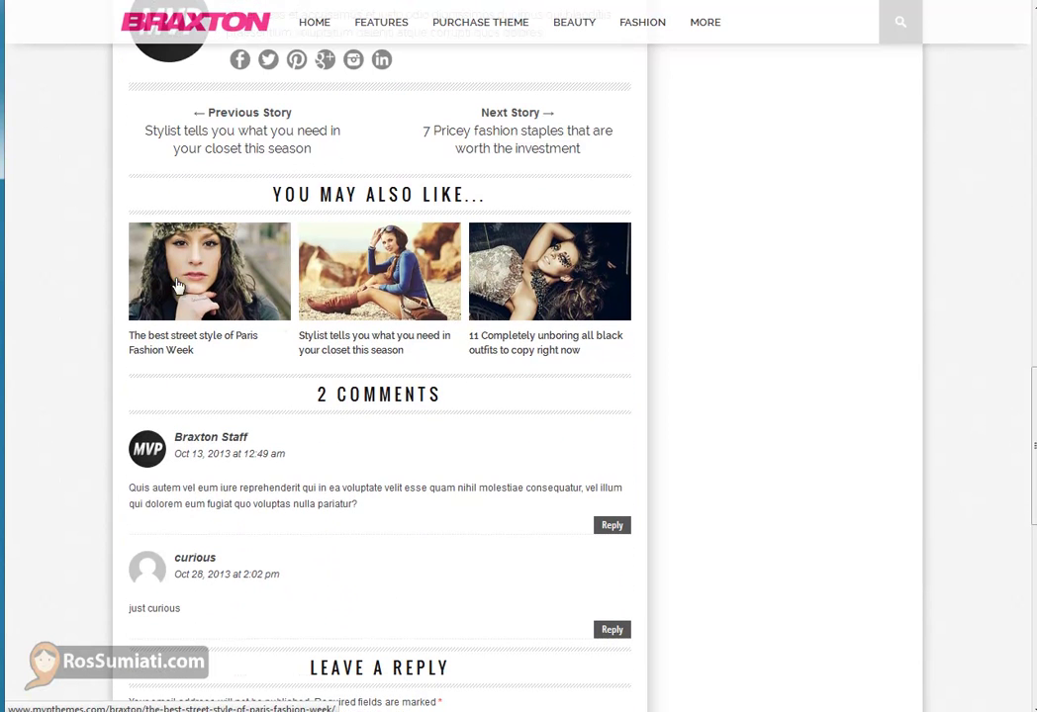
scroll(176, 286, up, 1)
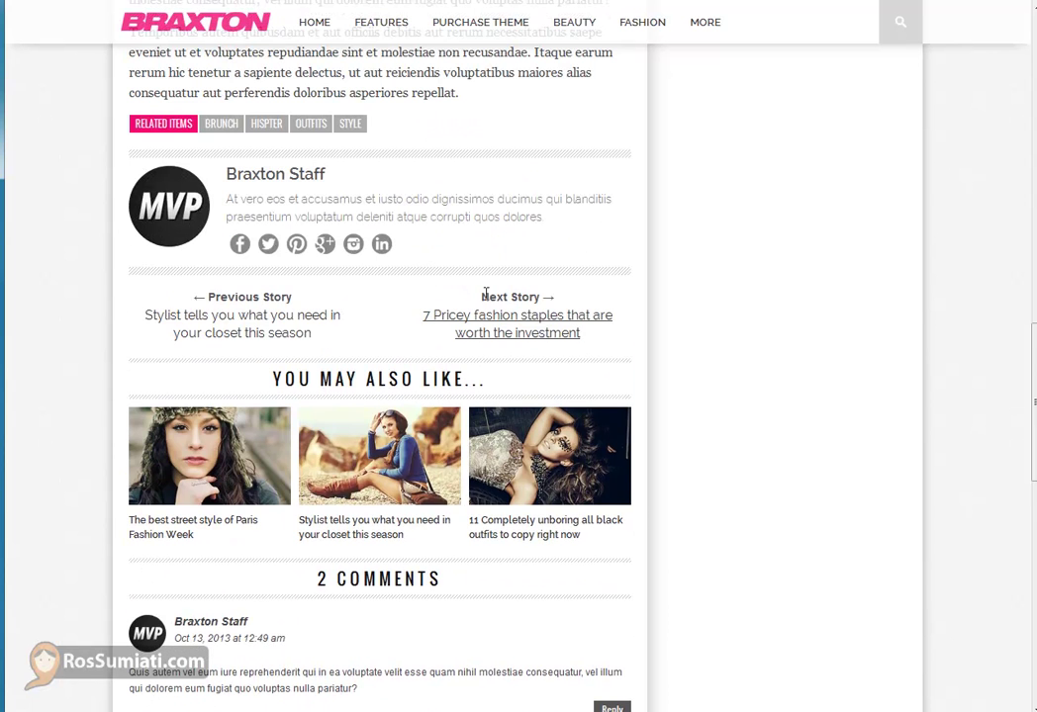
Highlight the author name, bio and related stories text, then clear the highlight
triple_click(332, 210)
click(490, 214)
scroll(487, 238, down, 3)
scroll(530, 259, up, 2)
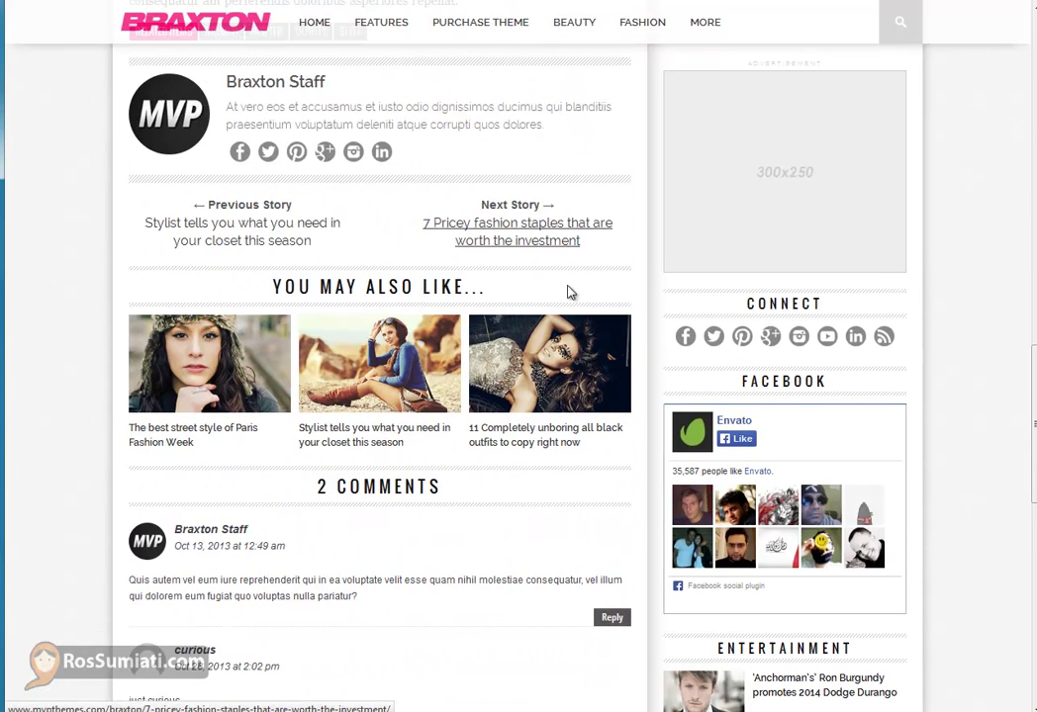
mouse_move(225, 81)
mouse_down()
mouse_move(225, 225)
mouse_move(628, 269)
mouse_up()
click(617, 260)
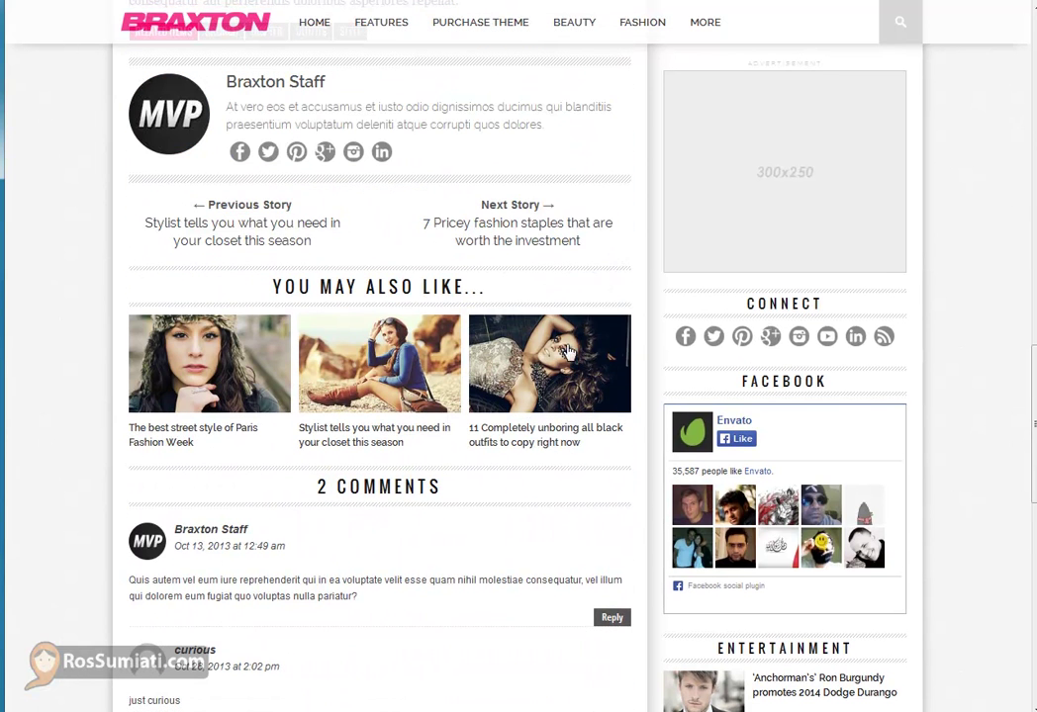
Scroll down to the comments and footer, back up, and return to the demo homepage
scroll(395, 444, down, 3)
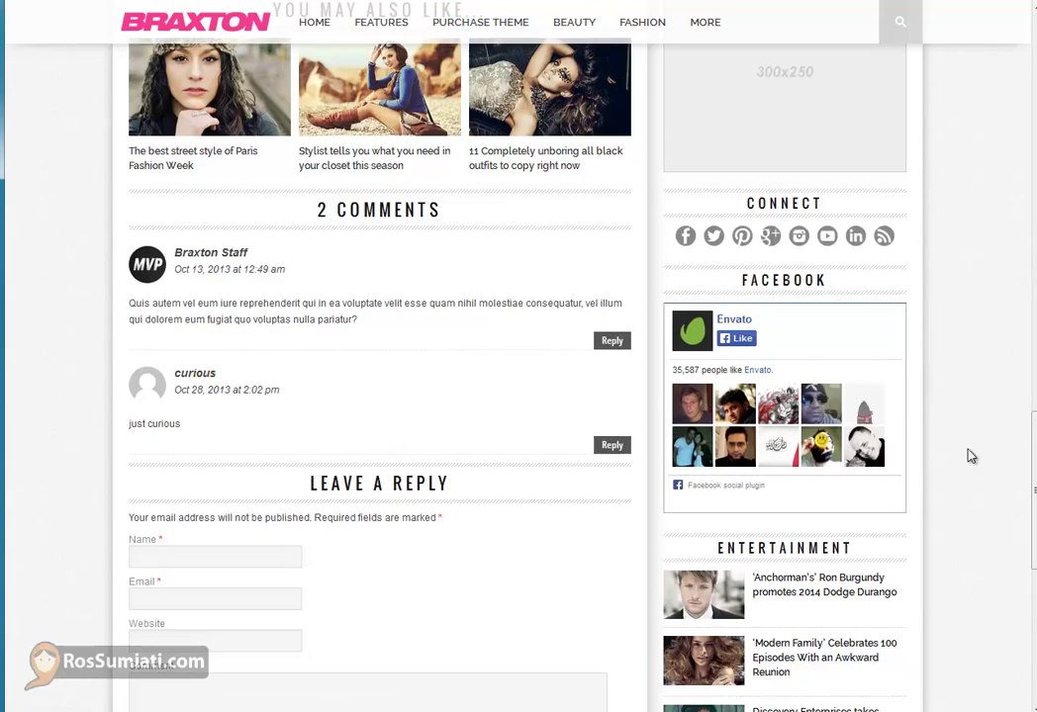
scroll(970, 455, down, 3)
scroll(945, 508, down, 3)
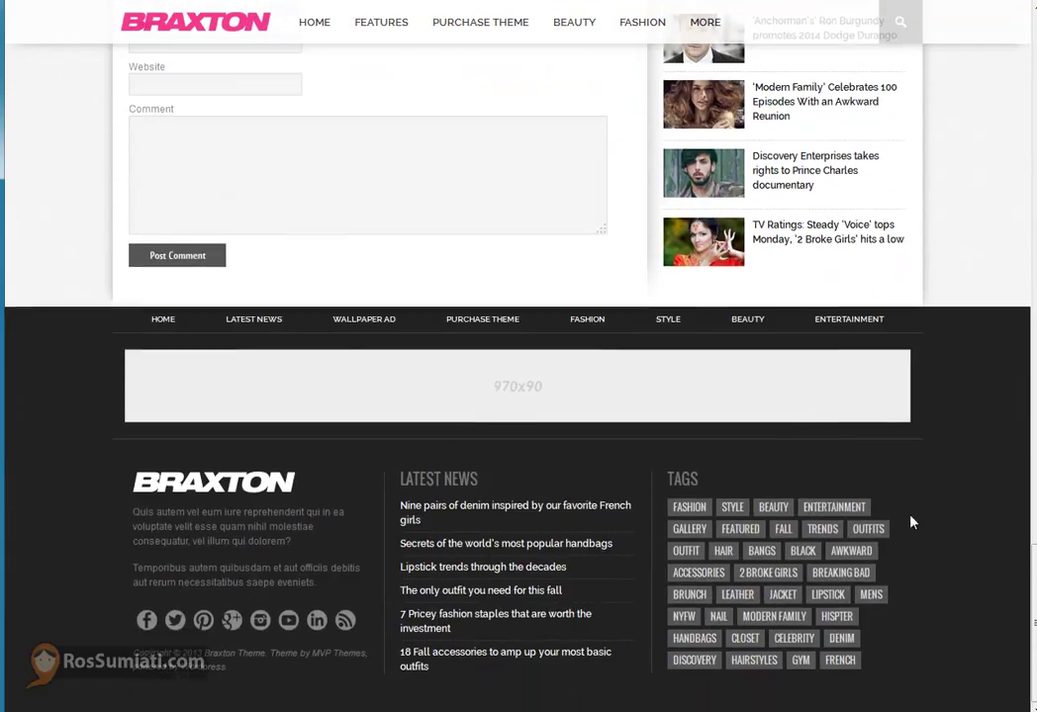
scroll(911, 522, up, 5)
scroll(905, 521, up, 5)
scroll(905, 522, up, 2)
scroll(907, 523, up, 3)
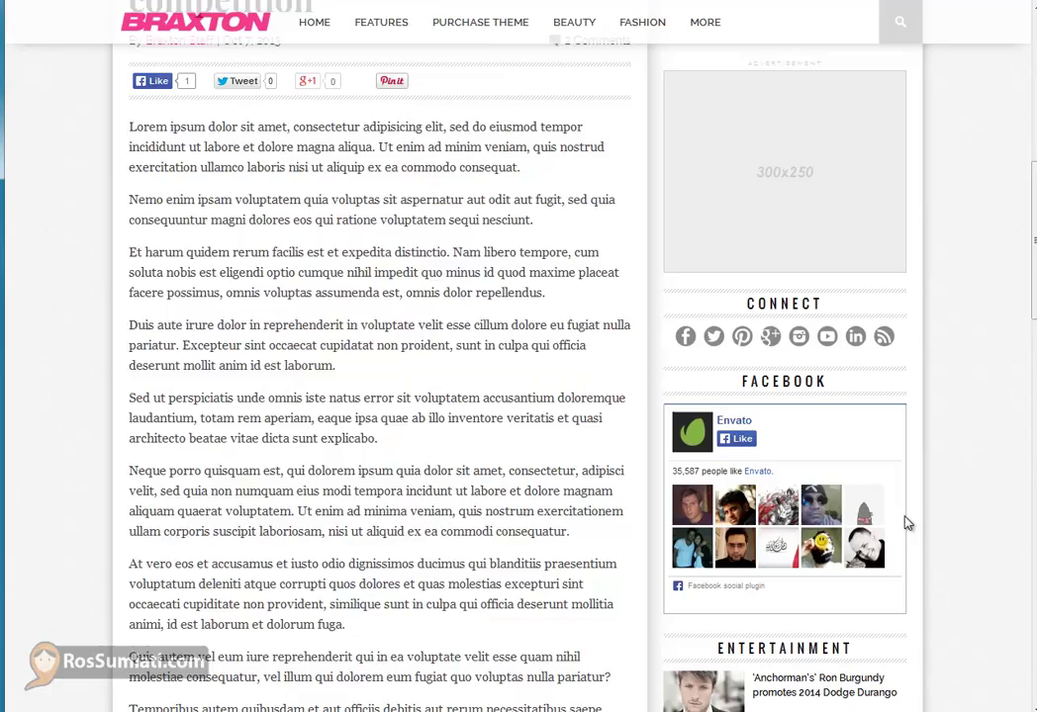
scroll(907, 523, up, 2)
scroll(907, 523, up, 3)
scroll(907, 523, up, 1)
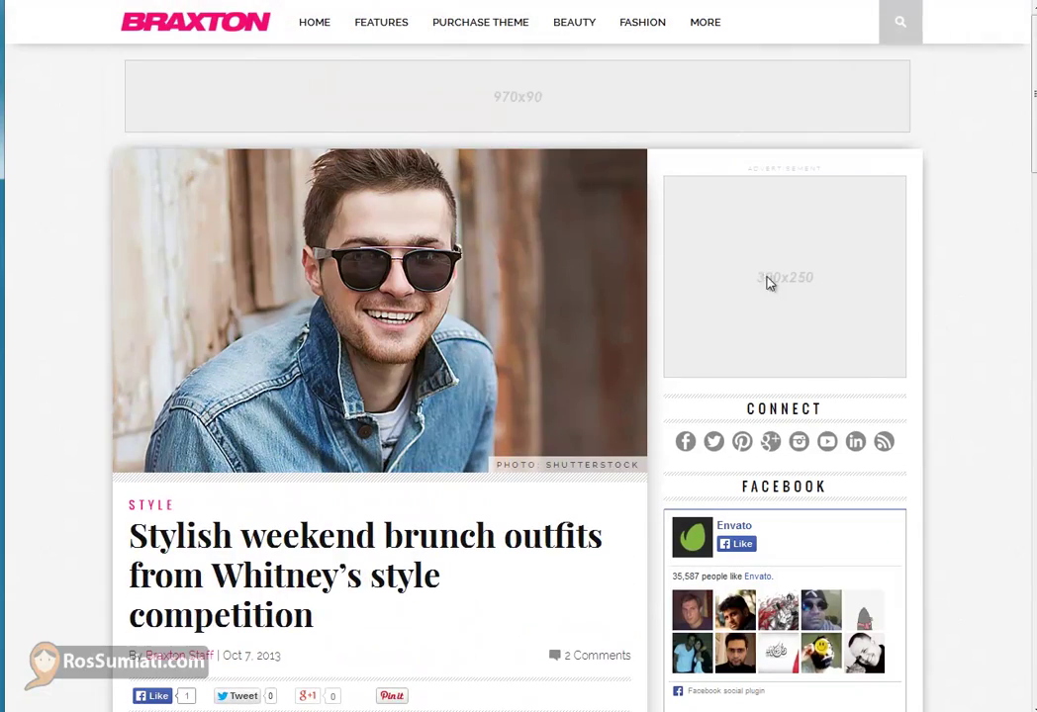
scroll(757, 277, down, 4)
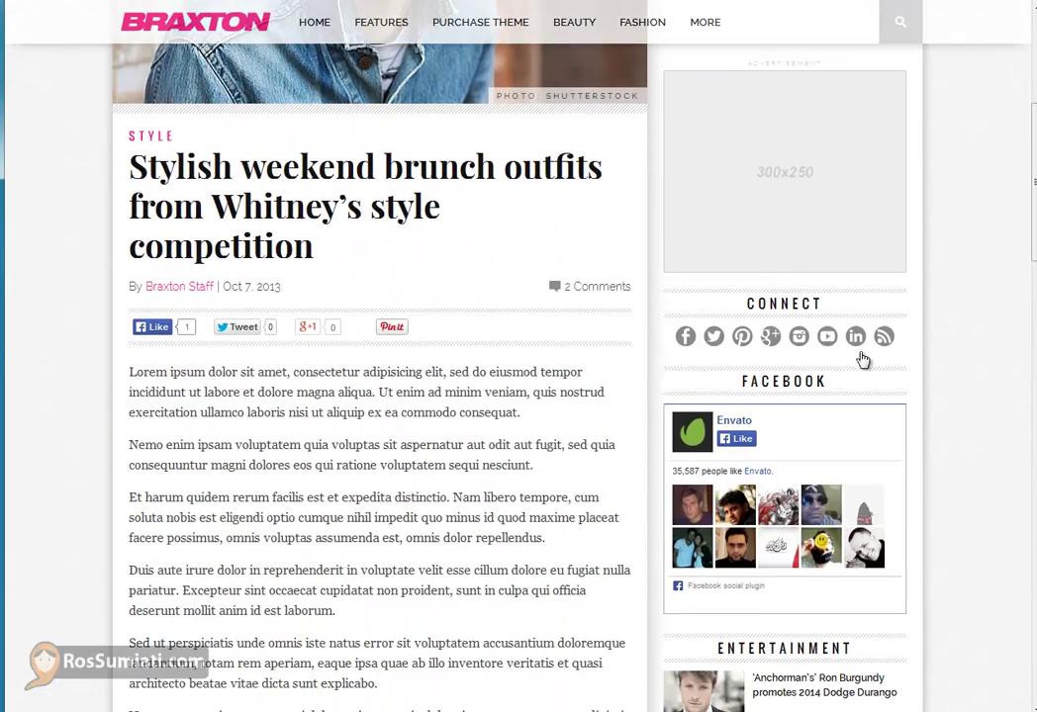
scroll(828, 367, down, 5)
scroll(828, 367, down, 2)
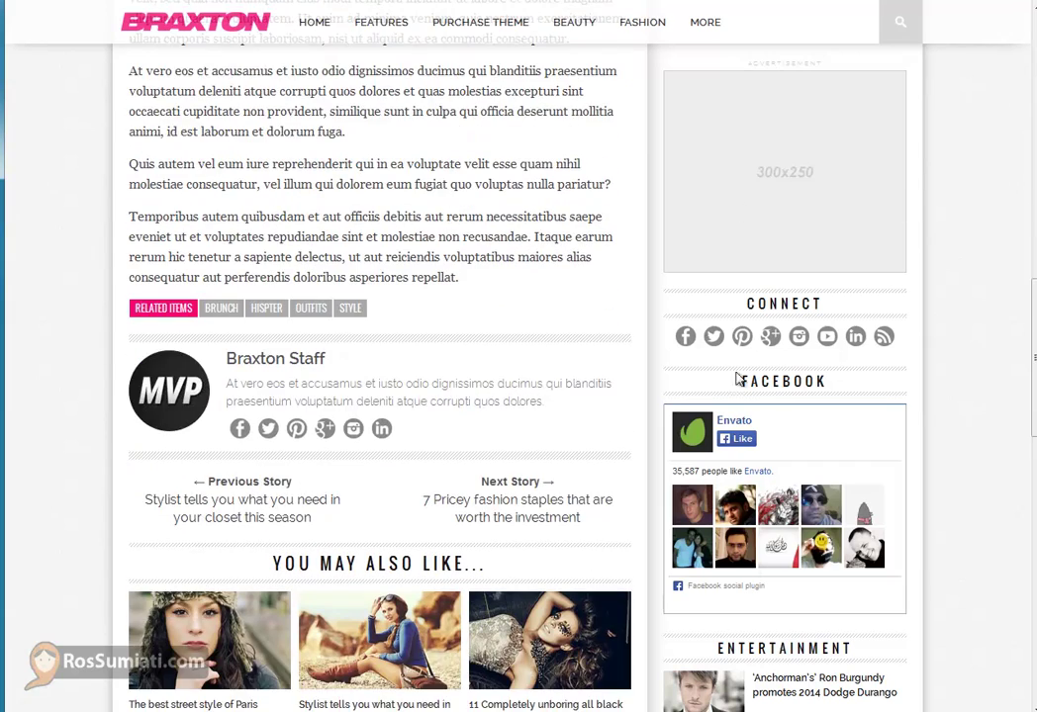
scroll(720, 269, down, 2)
scroll(682, 574, down, 2)
scroll(689, 574, down, 2)
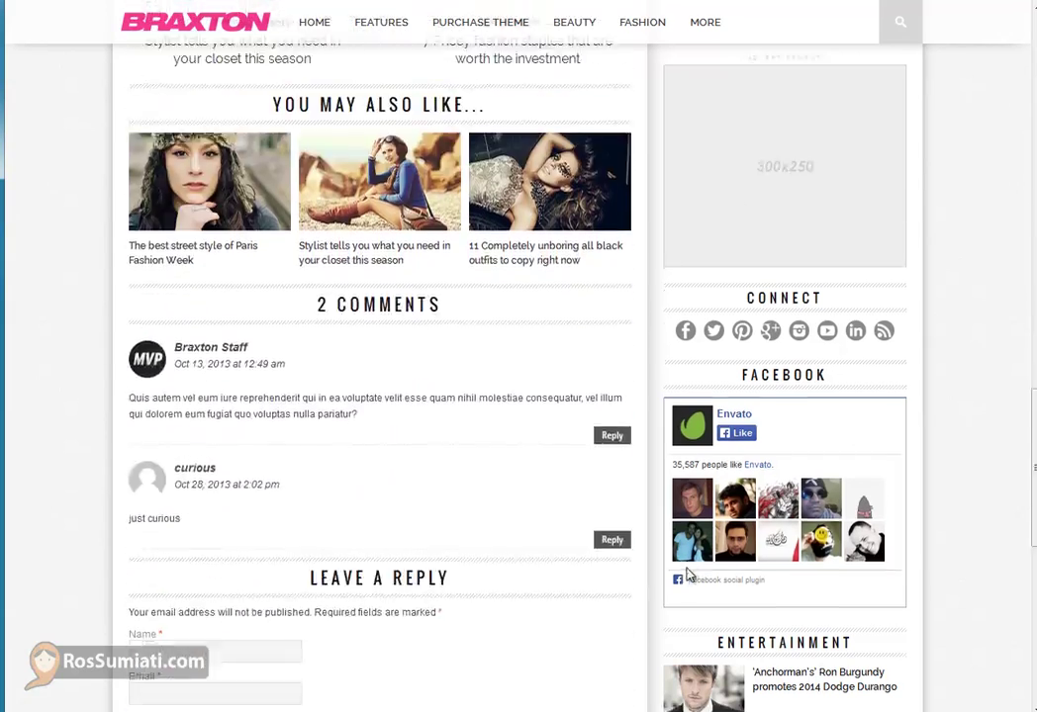
scroll(687, 571, down, 3)
scroll(693, 624, up, 3)
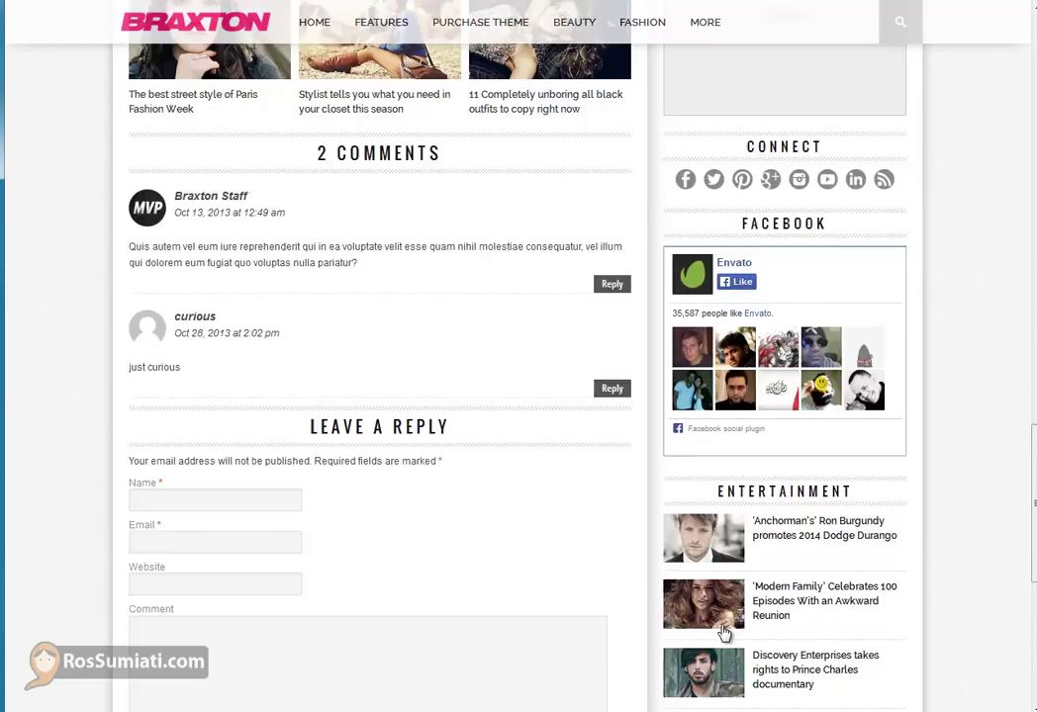
scroll(737, 641, up, 5)
scroll(737, 641, up, 8)
scroll(752, 645, up, 6)
scroll(759, 648, up, 2)
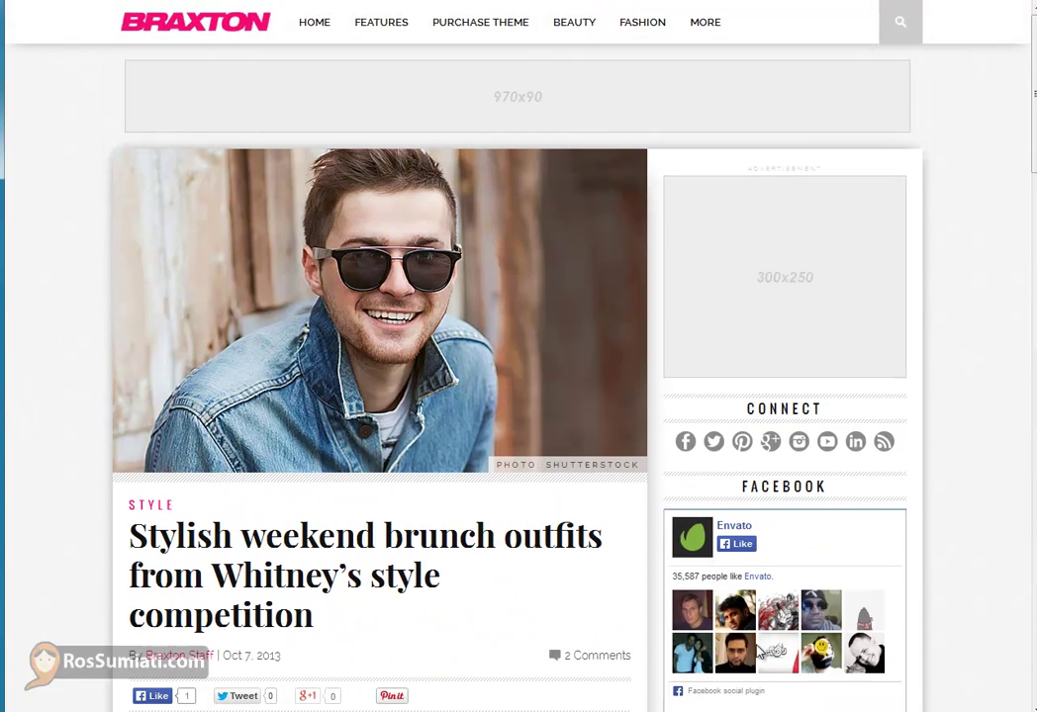
click(233, 25)
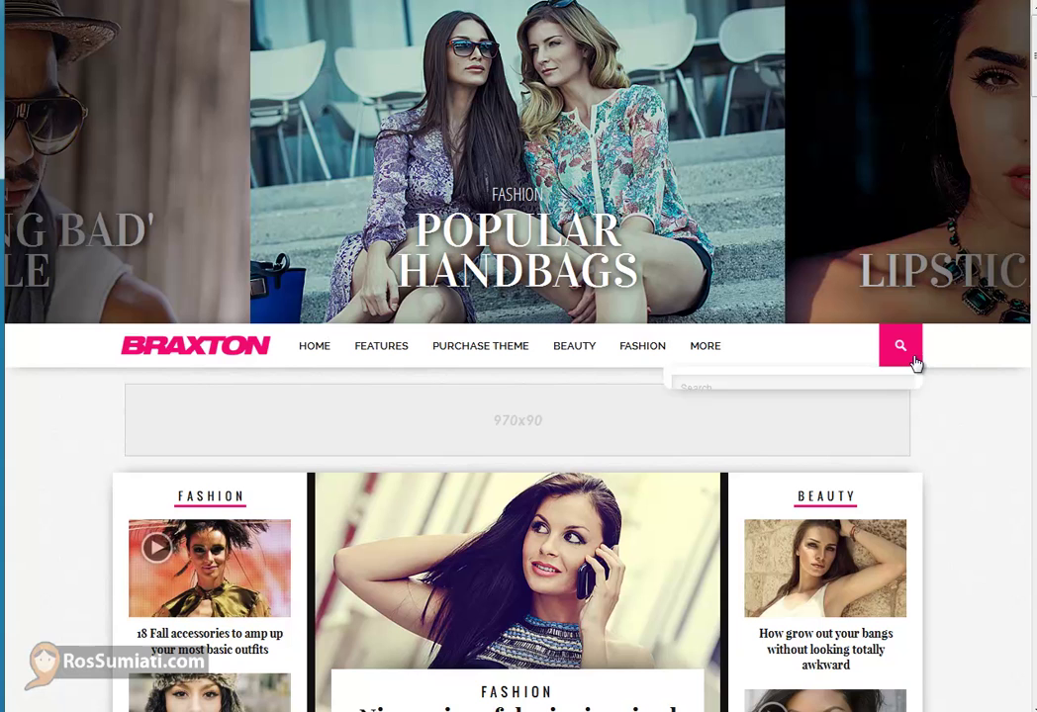
scroll(975, 426, down, 5)
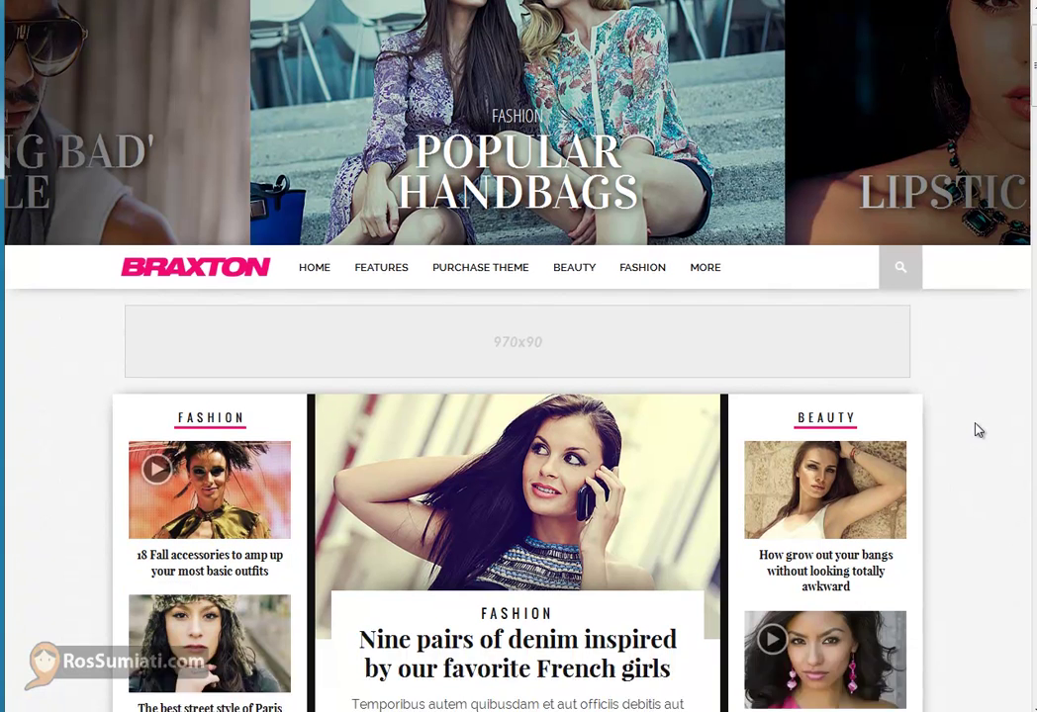
scroll(978, 430, down, 3)
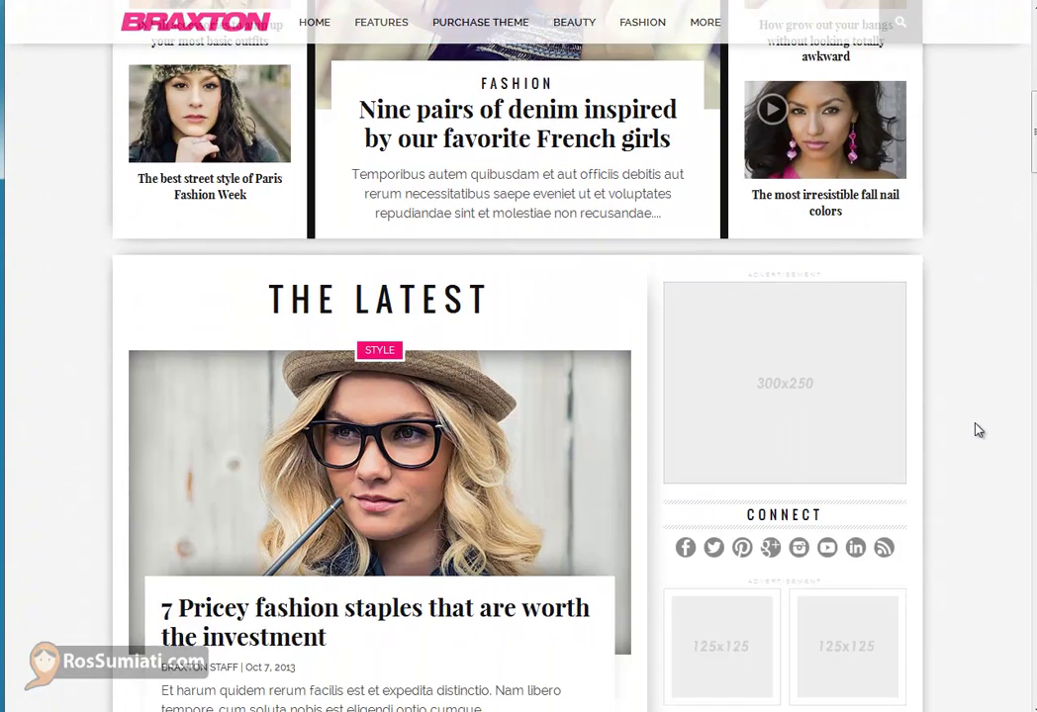
scroll(977, 429, down, 3)
scroll(960, 423, down, 2)
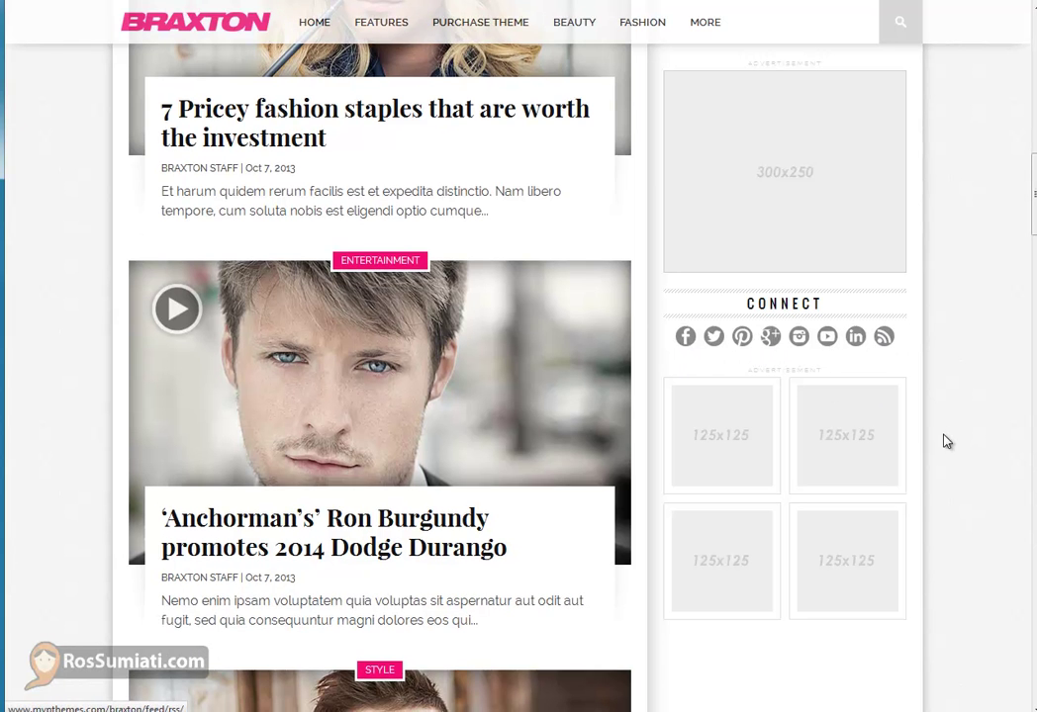
scroll(945, 440, down, 3)
scroll(939, 445, down, 4)
scroll(951, 470, down, 3)
scroll(951, 472, down, 3)
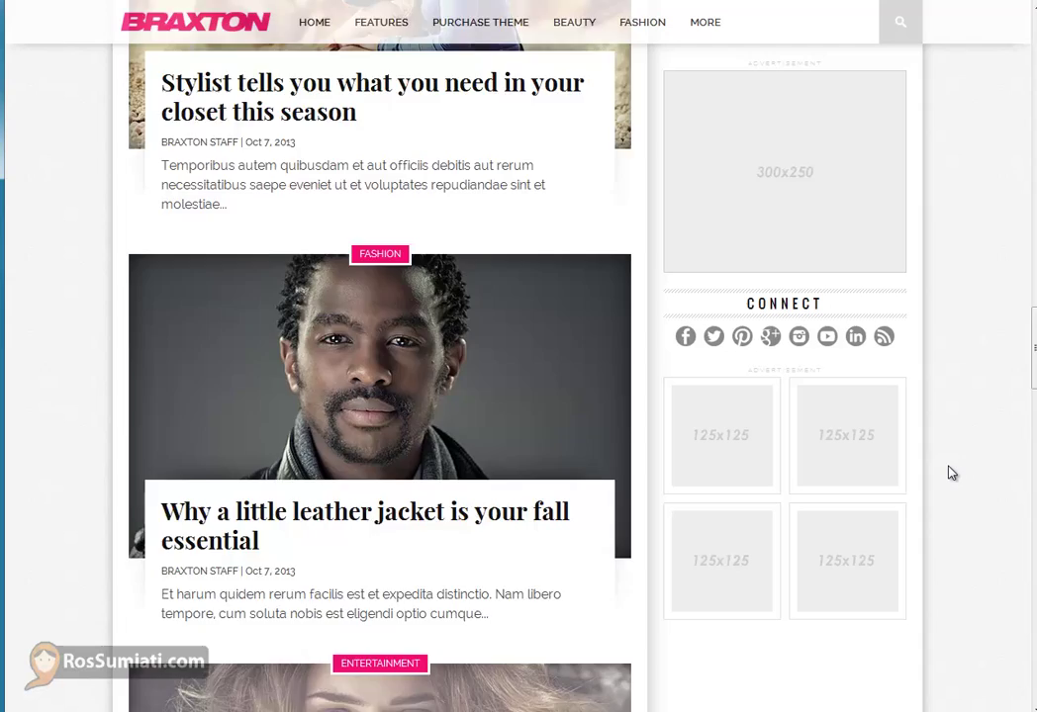
scroll(951, 473, down, 3)
scroll(951, 477, down, 3)
scroll(950, 481, down, 3)
scroll(950, 481, down, 4)
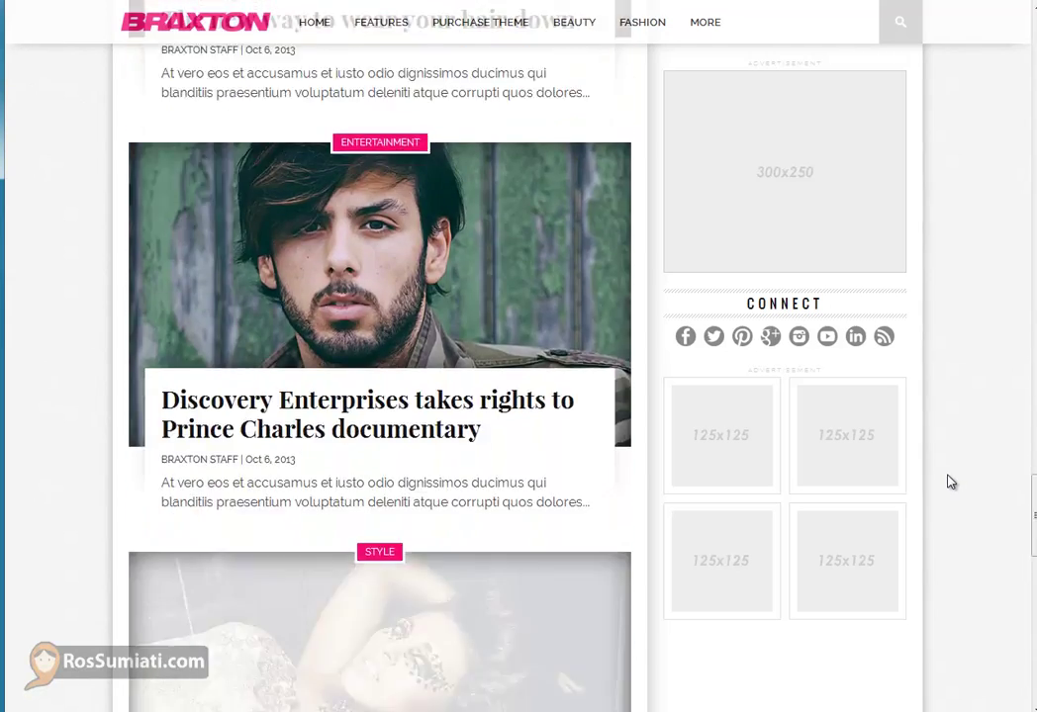
scroll(950, 481, down, 5)
scroll(952, 481, down, 3)
scroll(950, 481, down, 4)
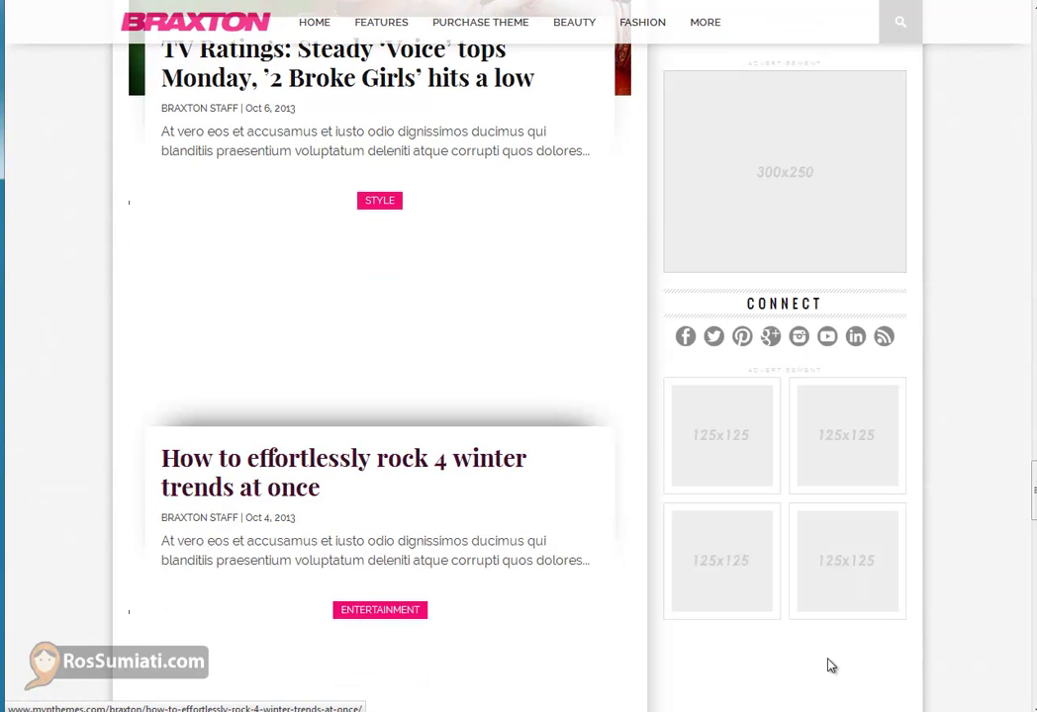
scroll(831, 666, down, 2)
scroll(831, 668, down, 2)
scroll(831, 670, down, 2)
scroll(831, 671, down, 3)
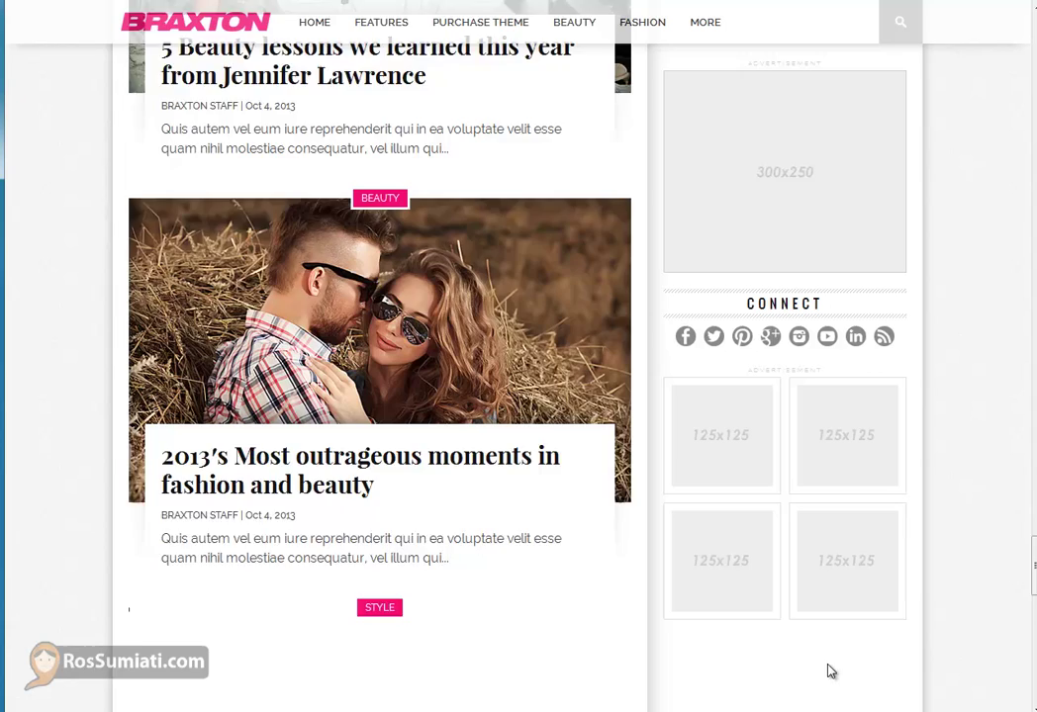
scroll(553, 613, down, 3)
scroll(555, 648, down, 2)
scroll(555, 648, down, 2)
scroll(551, 637, down, 3)
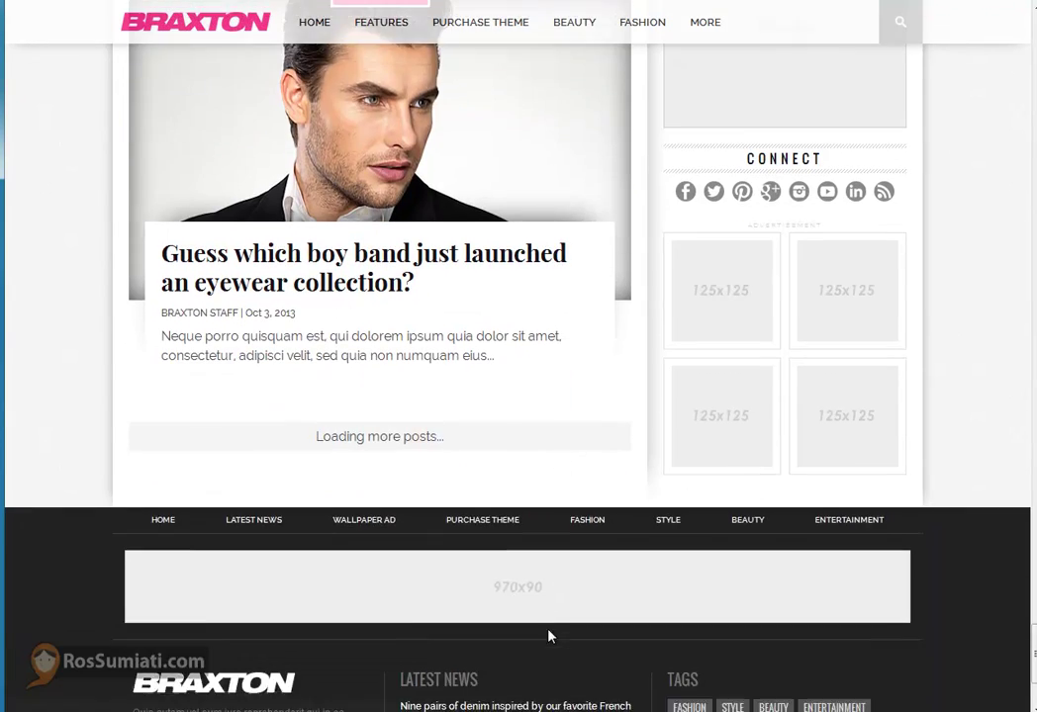
scroll(551, 636, down, 1)
scroll(584, 421, up, 3)
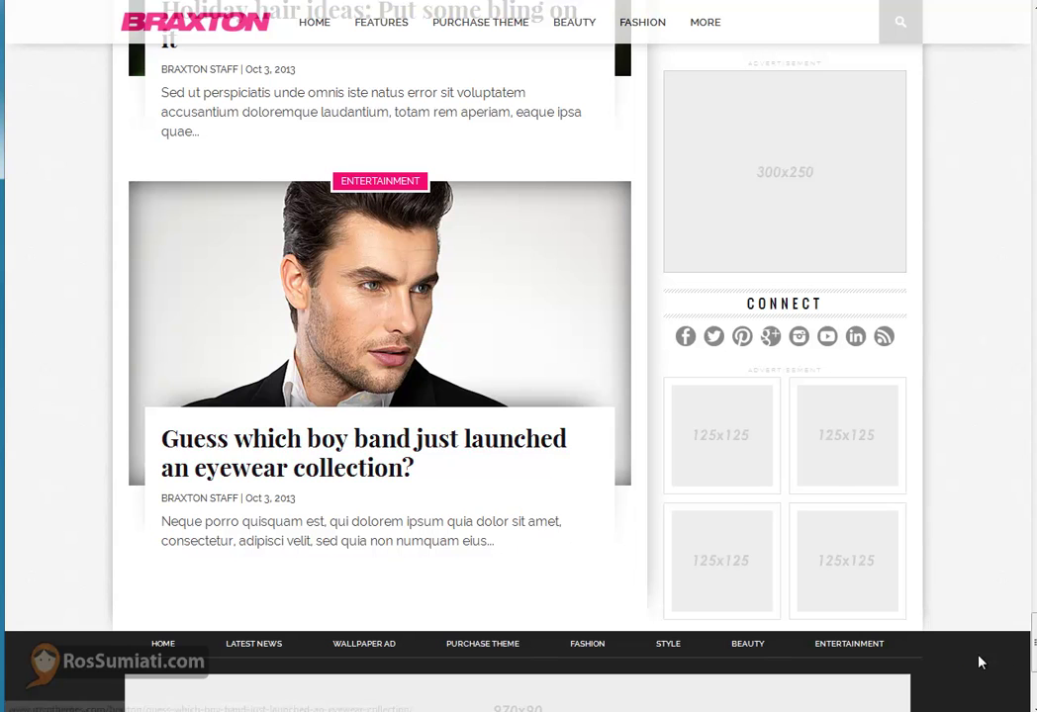
scroll(985, 594, up, 1)
scroll(994, 296, up, 5)
scroll(1002, 108, up, 15)
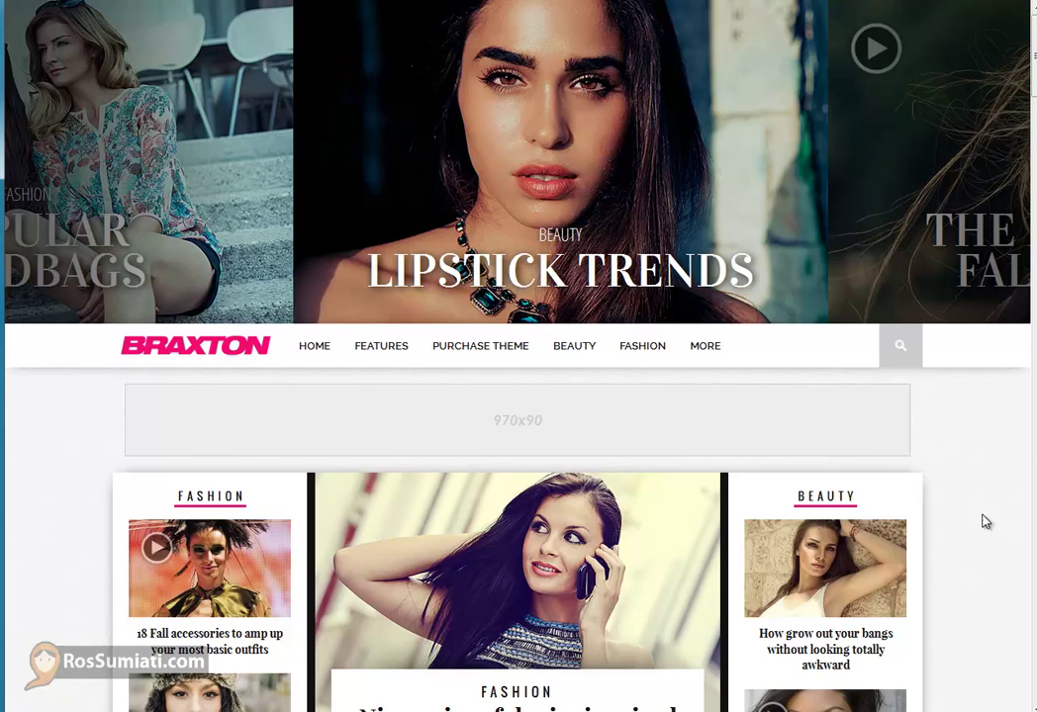
Scroll down through the demo homepage and back up to the top
scroll(985, 521, down, 3)
scroll(986, 521, down, 10)
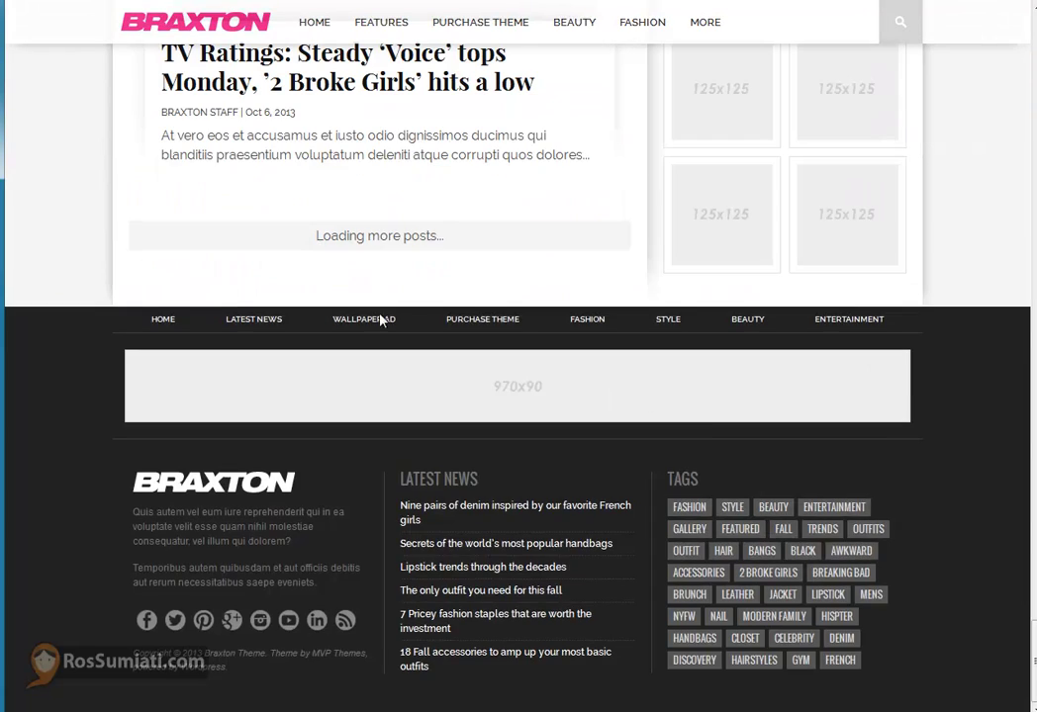
scroll(398, 408, down, 1)
scroll(400, 405, down, 2)
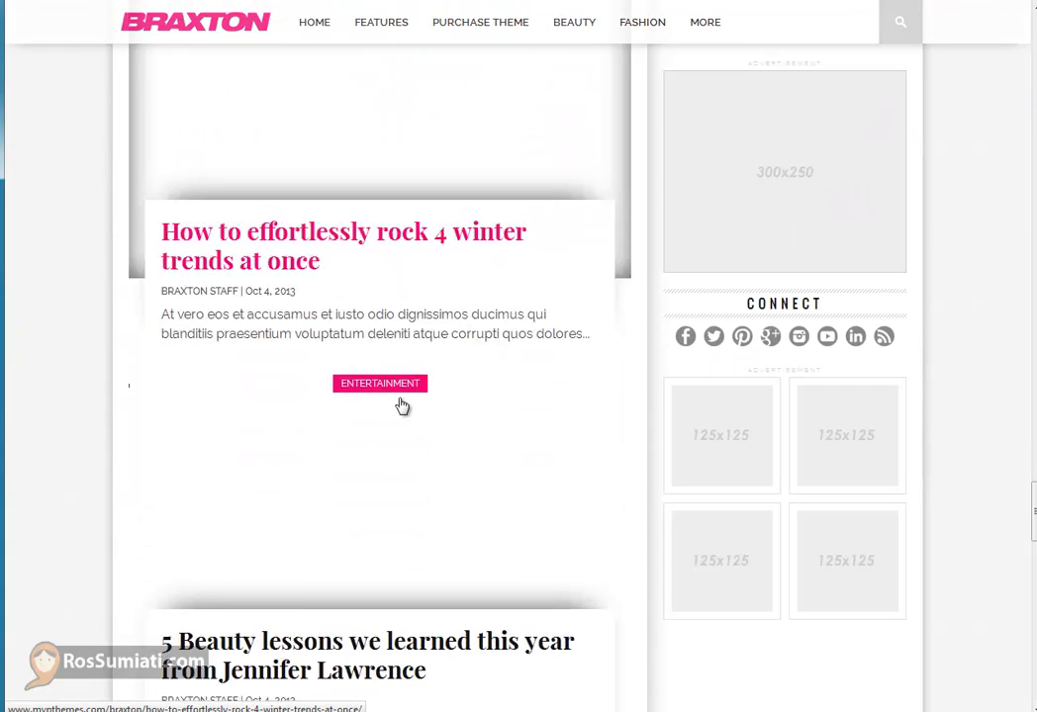
scroll(401, 405, down, 3)
scroll(402, 406, down, 3)
scroll(402, 405, down, 2)
scroll(404, 408, down, 2)
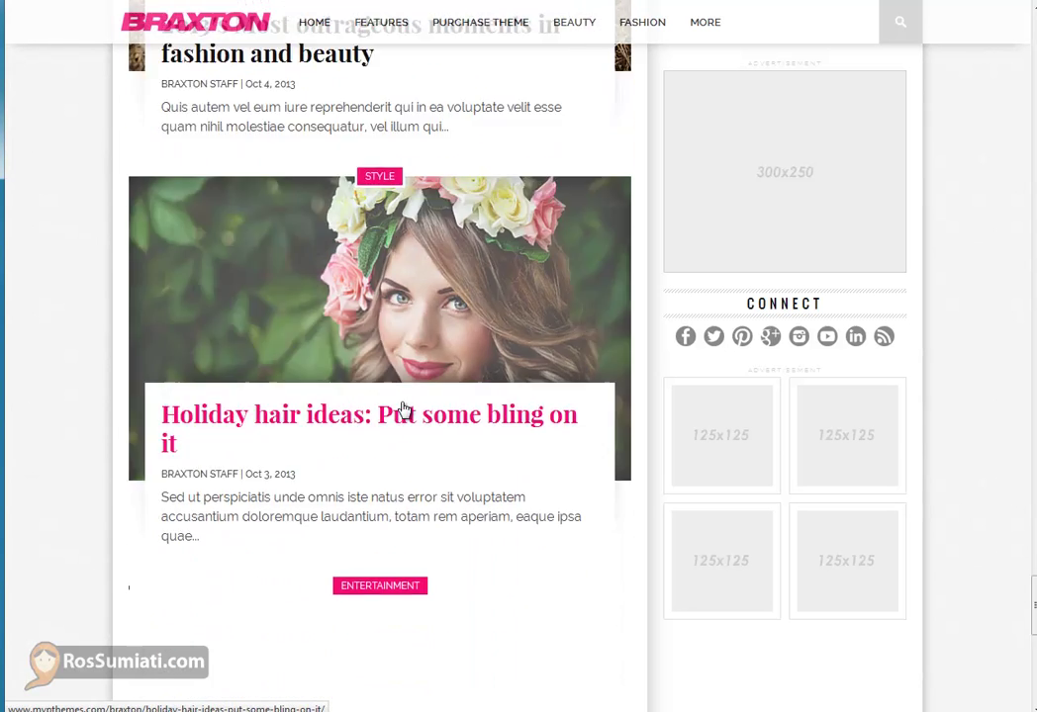
scroll(406, 412, down, 3)
scroll(415, 425, down, 2)
scroll(406, 395, down, 3)
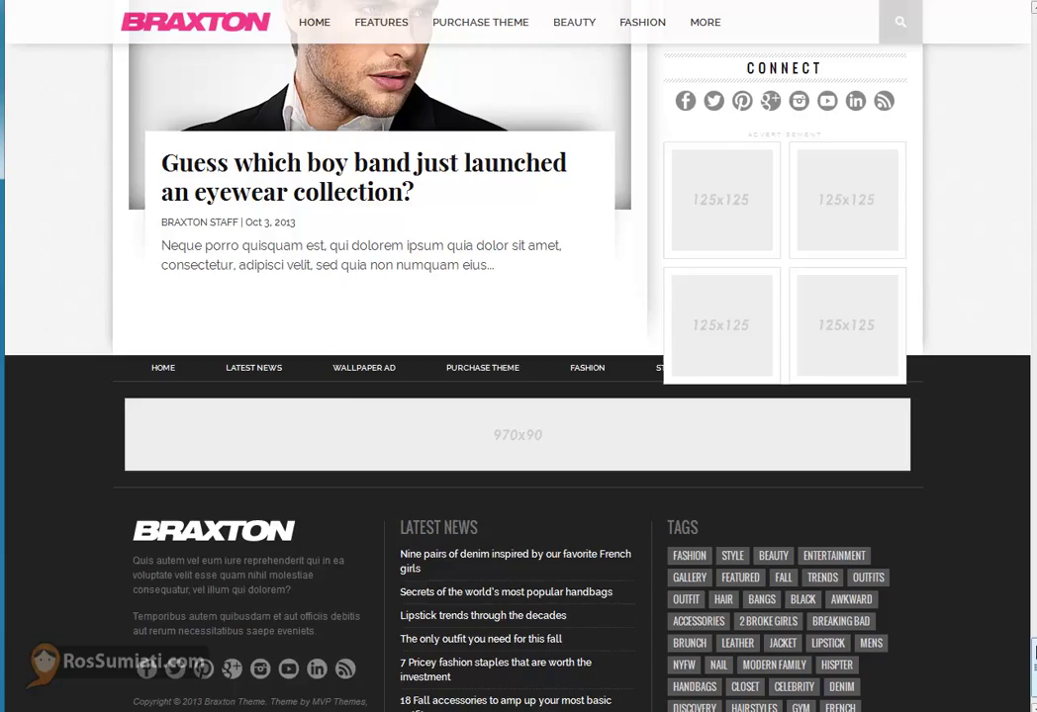
drag(1029, 638, 1033, 39)
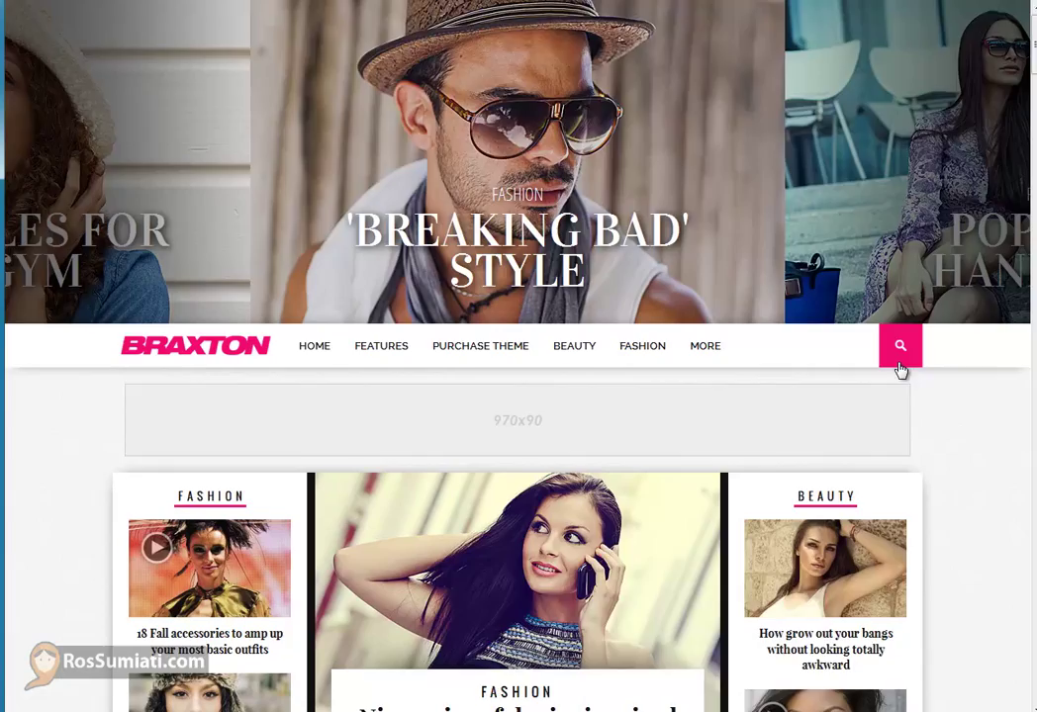
scroll(900, 370, down, 3)
scroll(900, 370, down, 3)
scroll(900, 370, up, 2)
scroll(901, 370, up, 4)
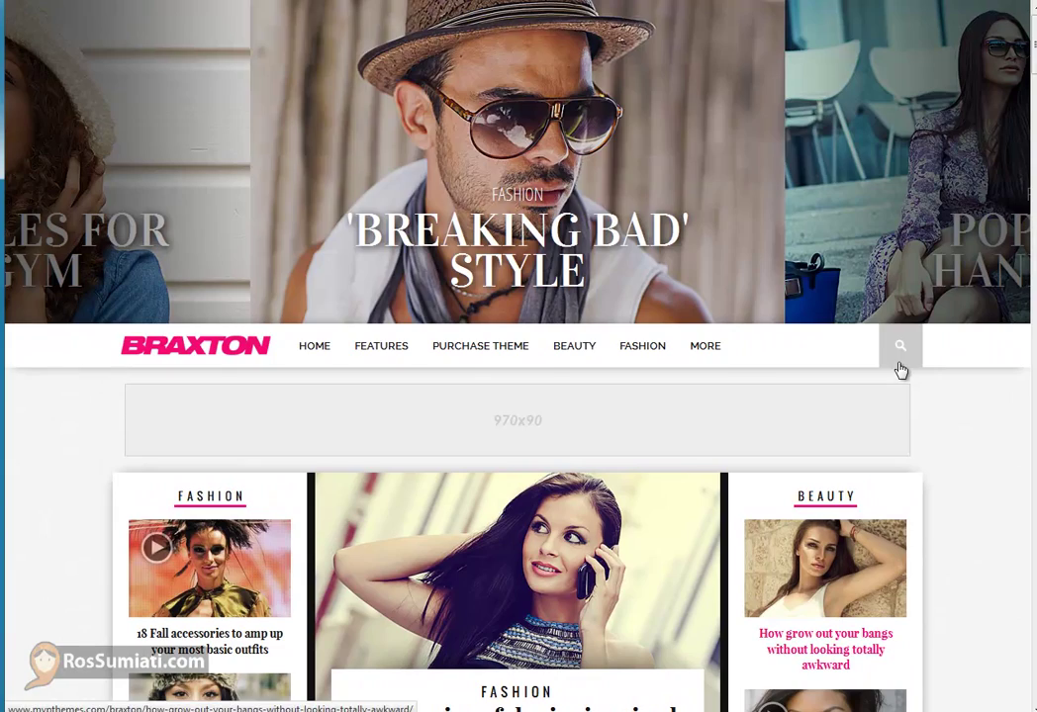
mouse_move(1002, 163)
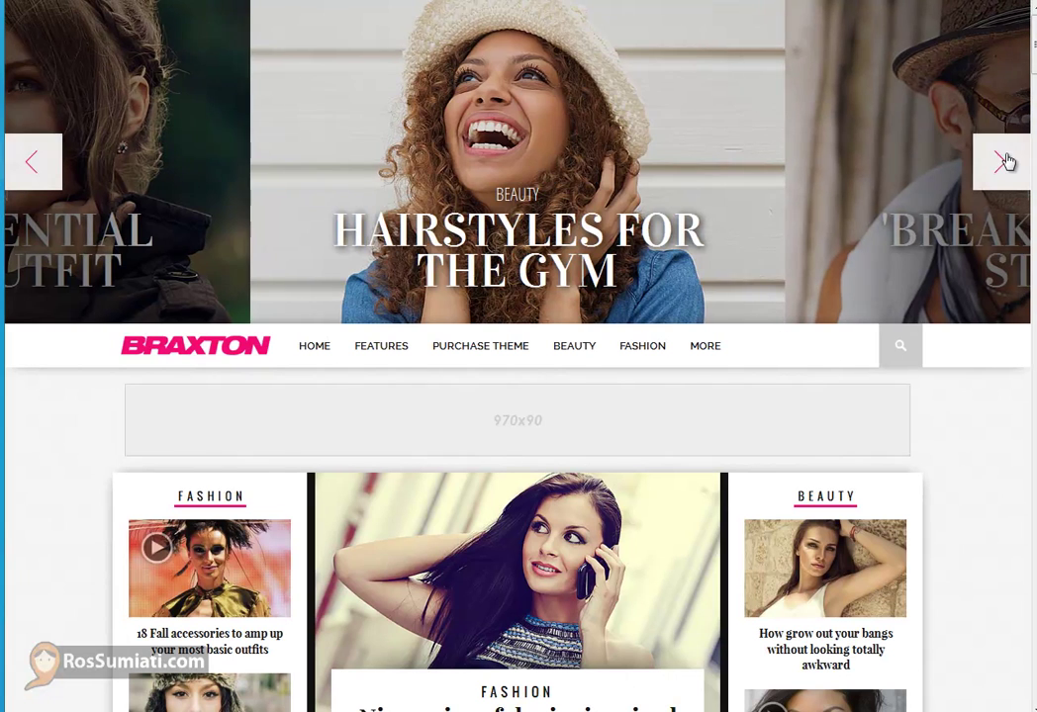
Advance the hero slider two stories to Popular Handbags
click(1005, 161)
click(1004, 162)
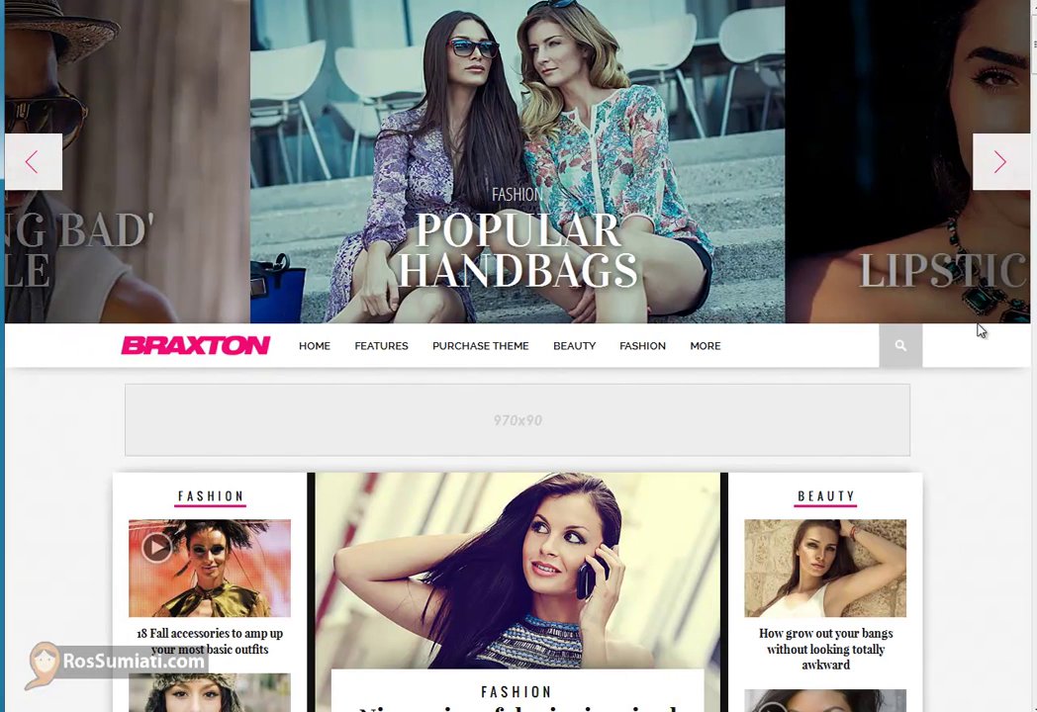
scroll(975, 331, down, 3)
scroll(975, 330, down, 2)
scroll(977, 332, up, 5)
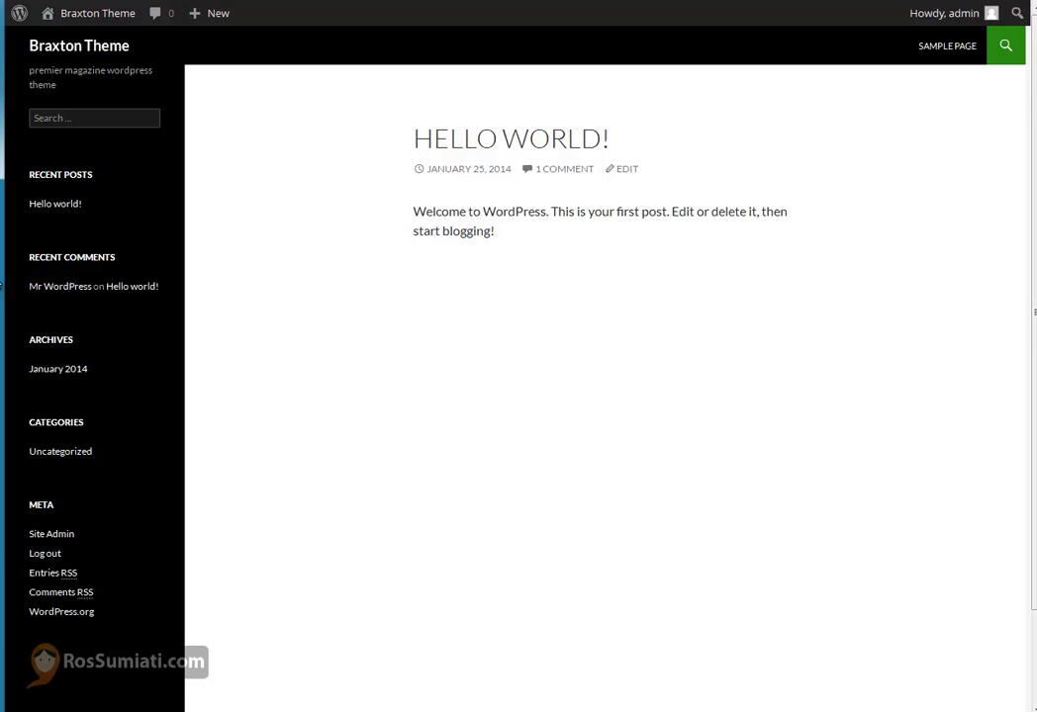
click(577, 156)
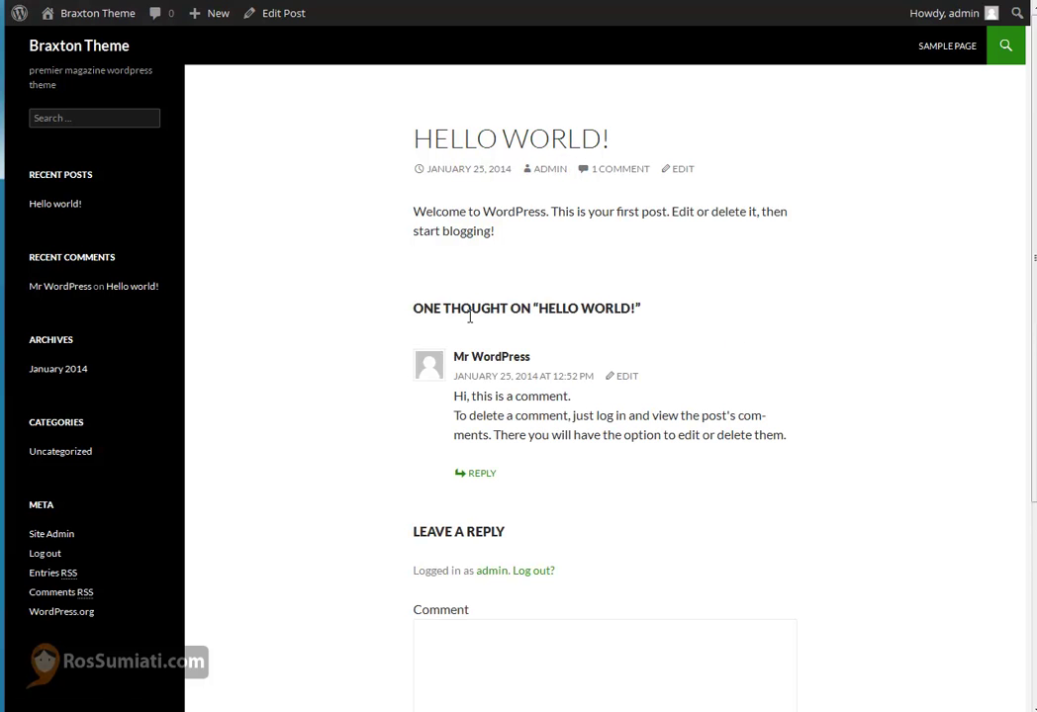
click(62, 377)
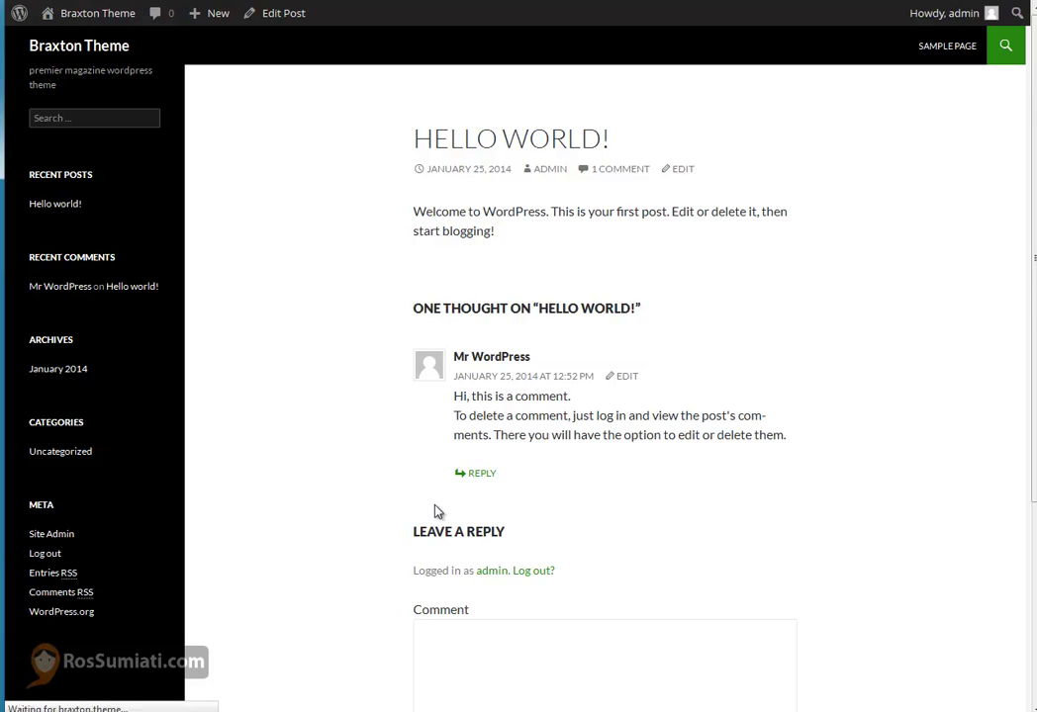
click(59, 455)
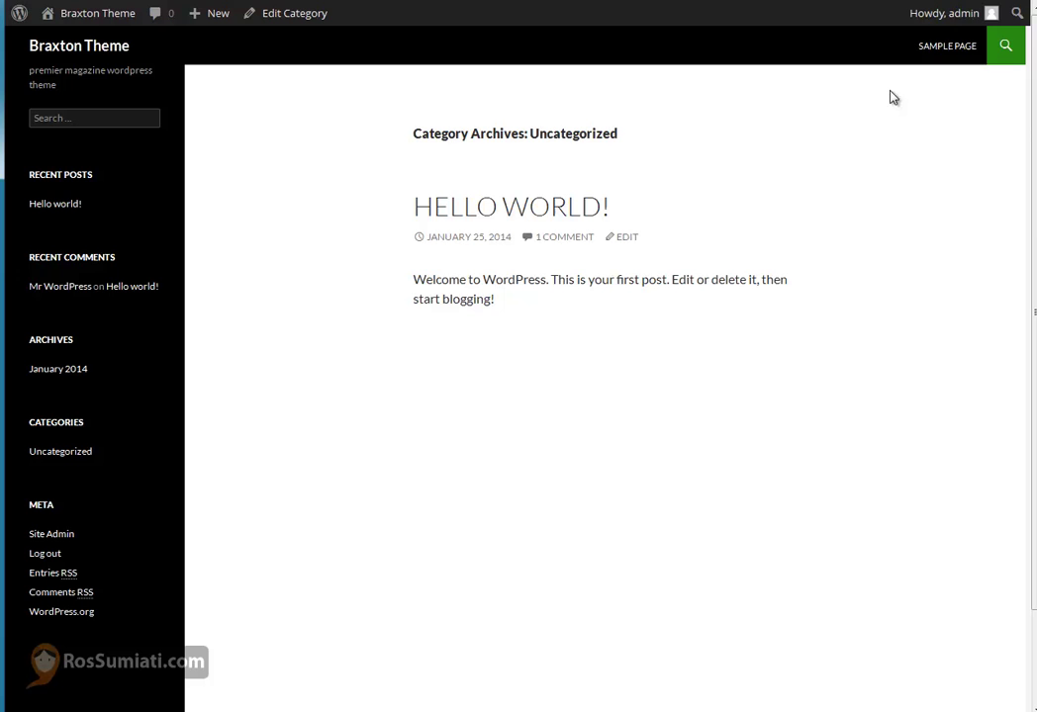
click(950, 47)
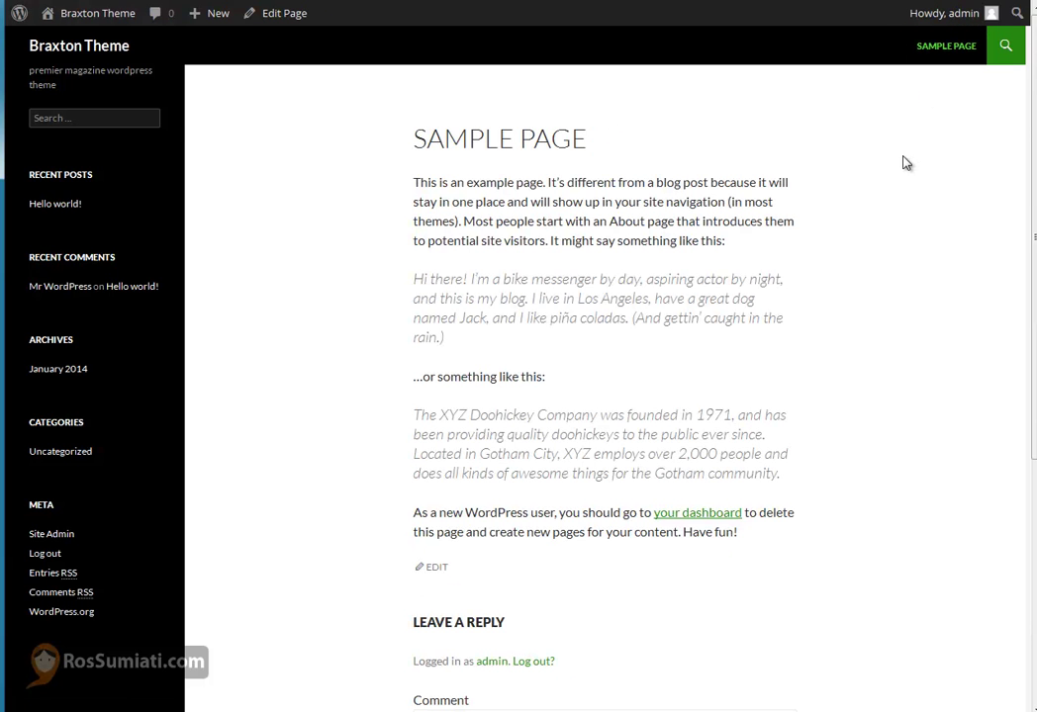
click(80, 52)
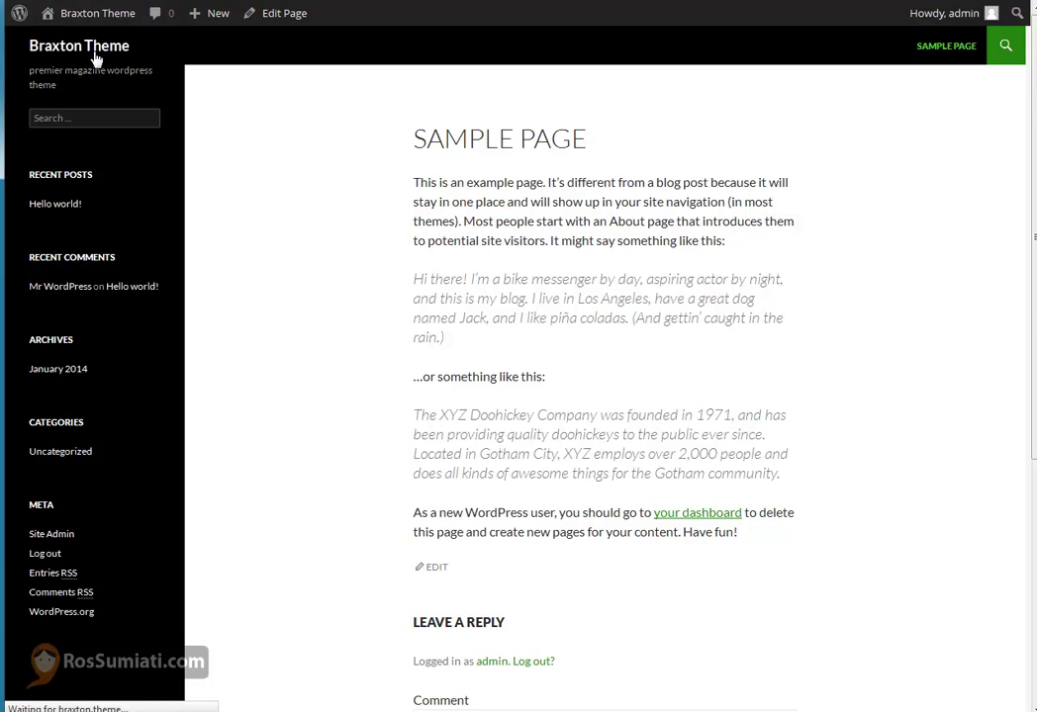
mouse_move(97, 13)
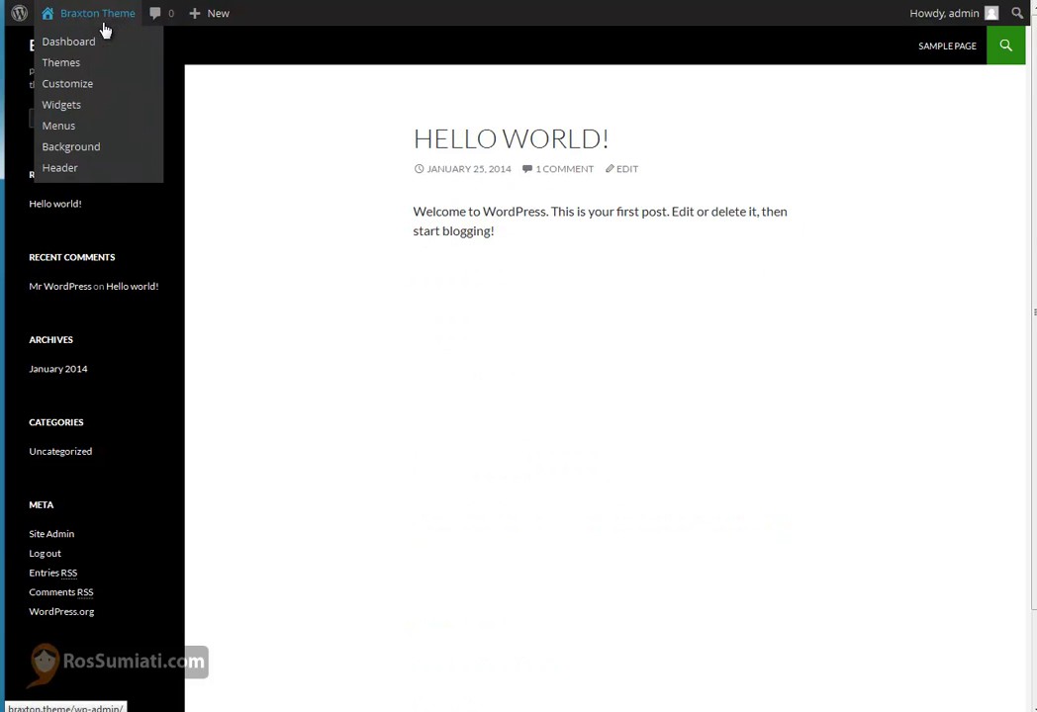
Go from the Dashboard to Appearance > Themes and choose Add New Theme
click(85, 42)
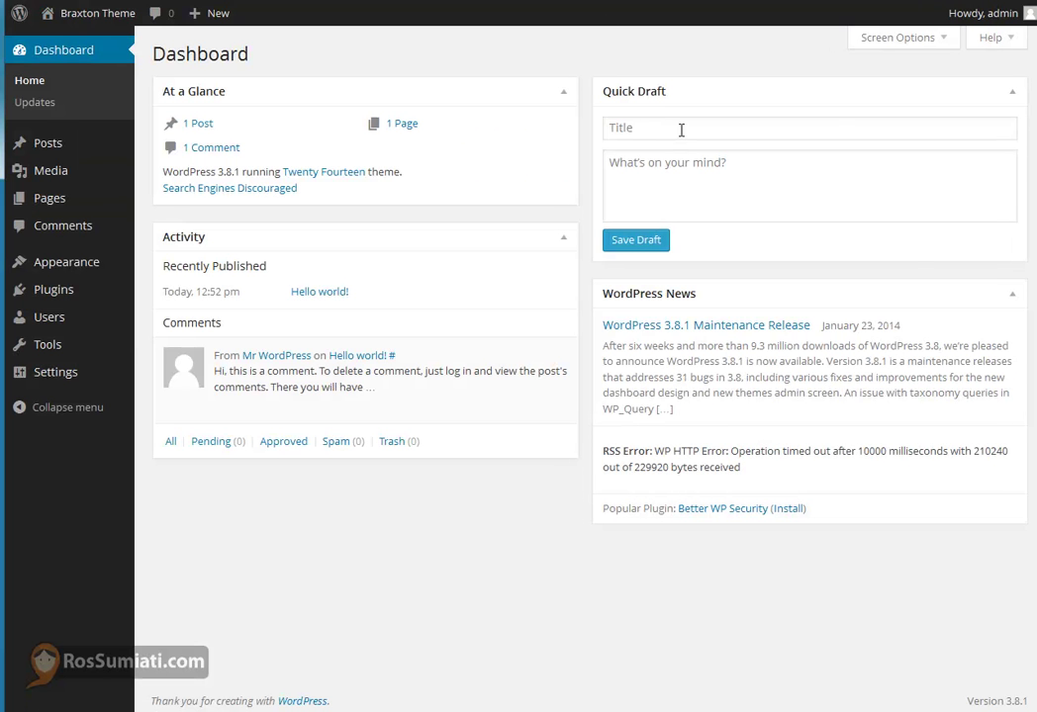
click(680, 130)
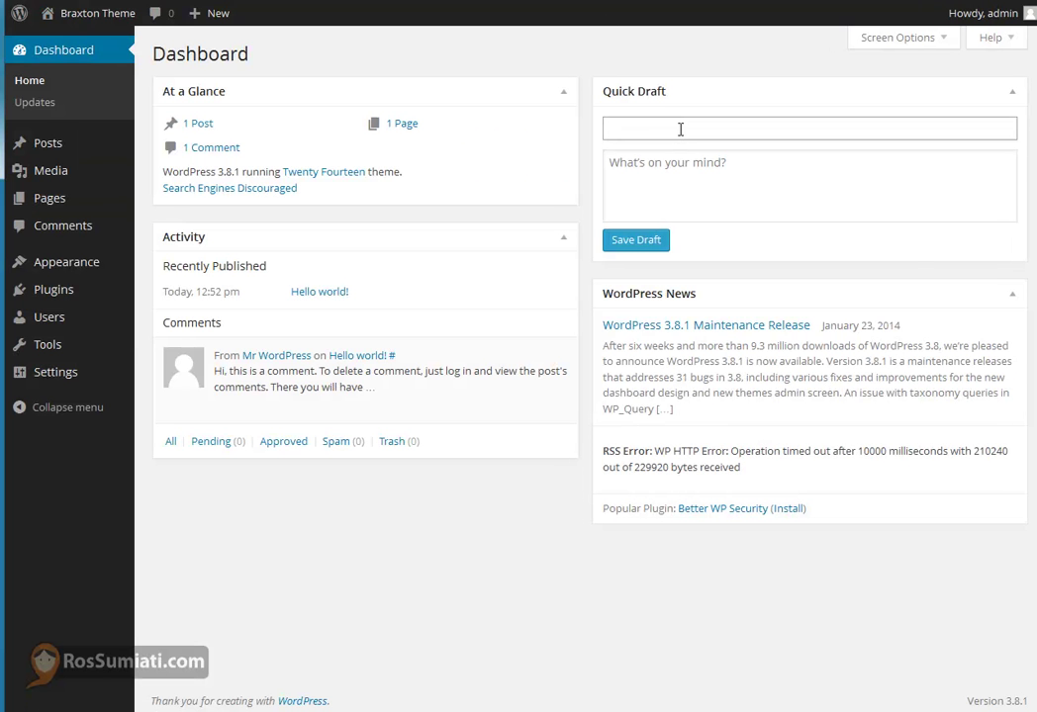
mouse_move(66, 262)
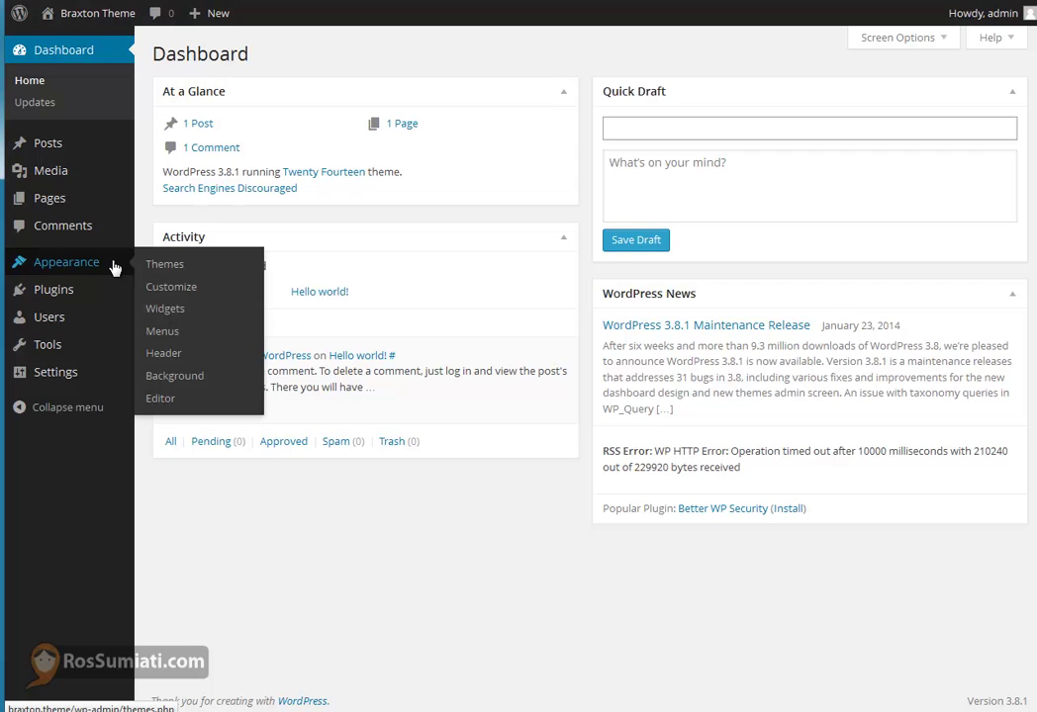
click(199, 272)
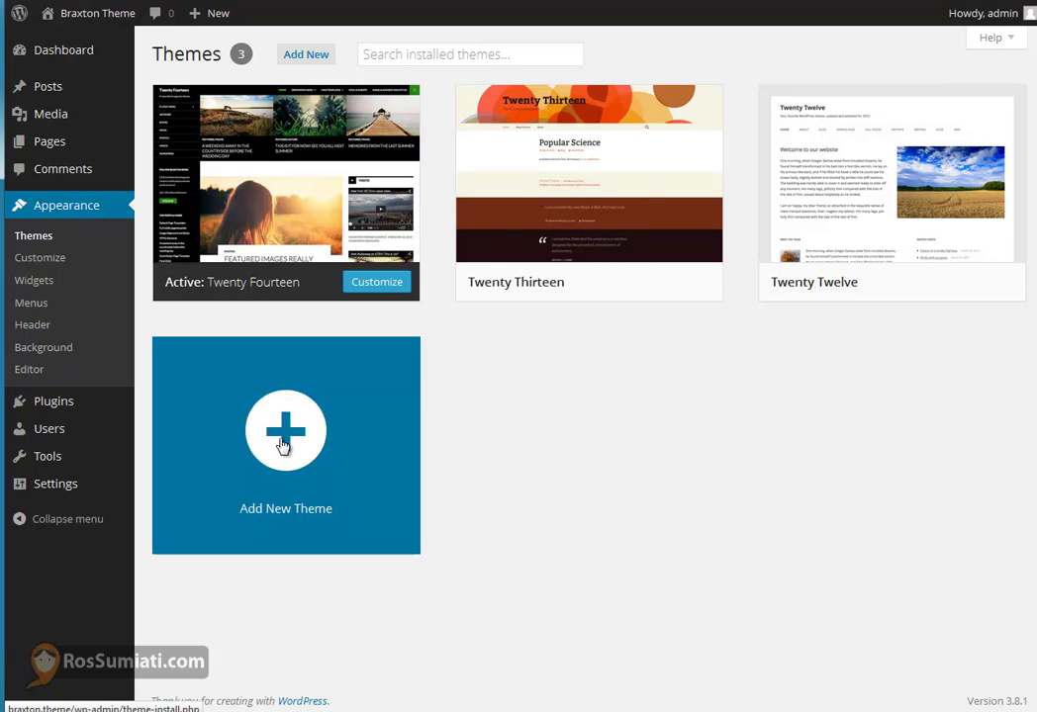
click(282, 445)
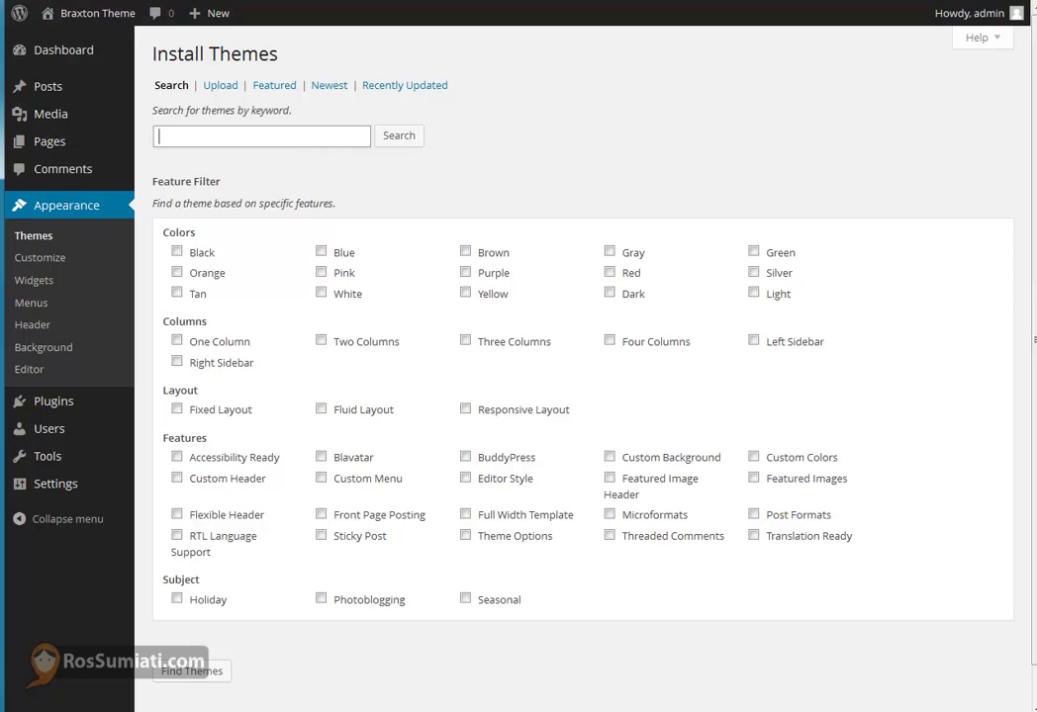
Upload and install braxton.zip, then activate the Braxton theme
click(219, 96)
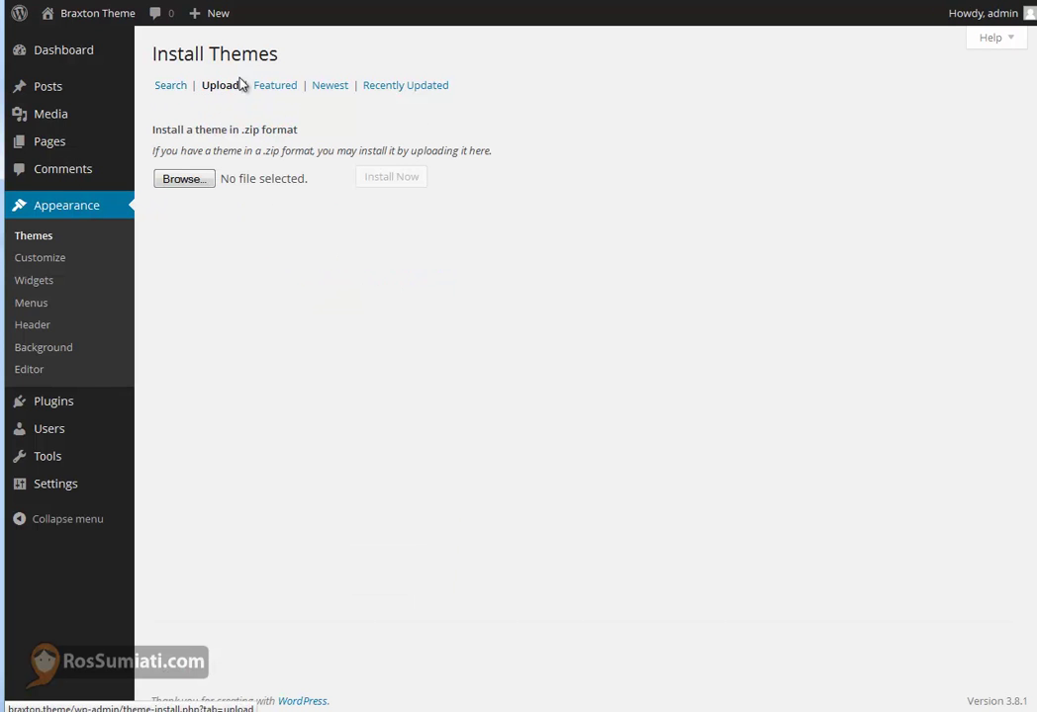
click(184, 181)
click(789, 625)
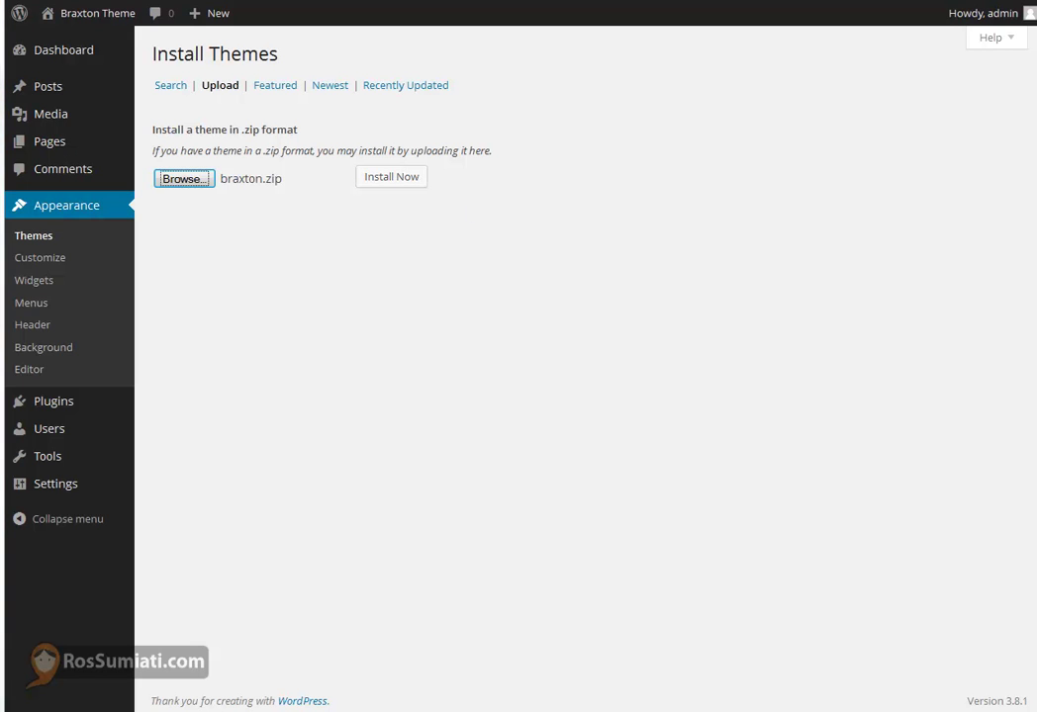
click(502, 247)
click(401, 185)
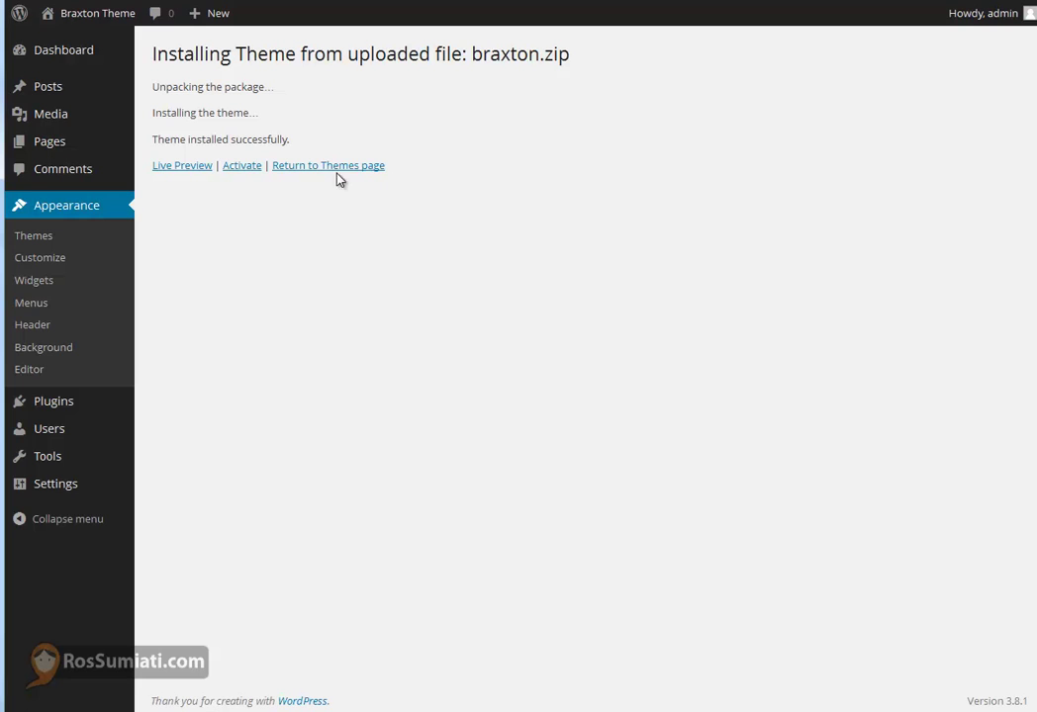
click(240, 168)
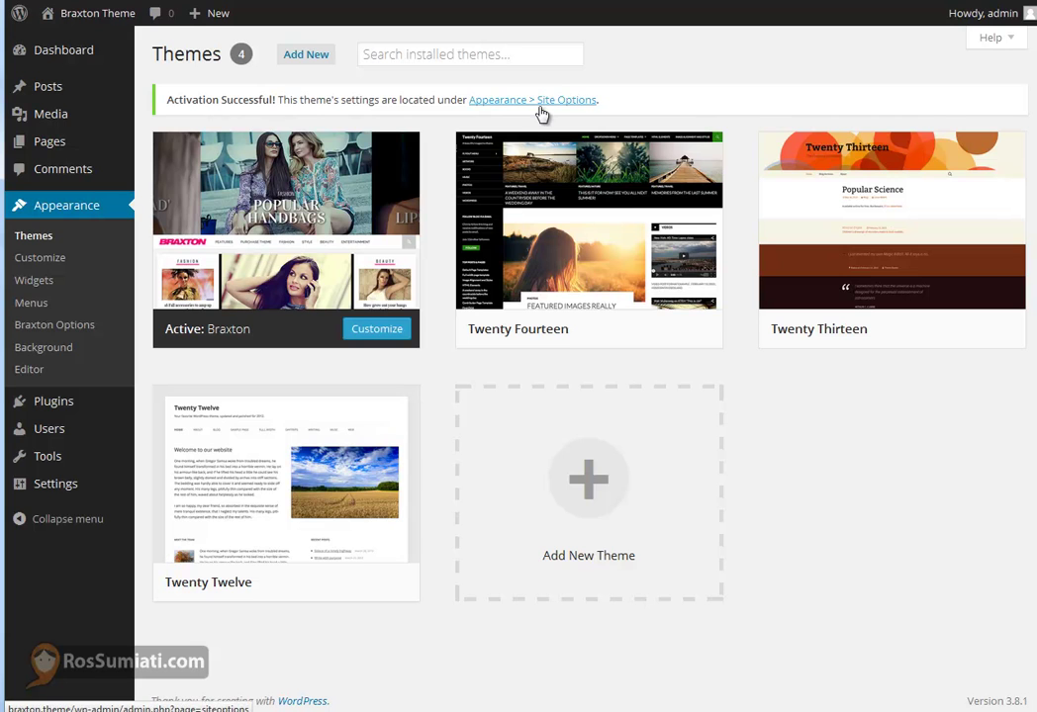
Open Braxton Site Options and view the colour, font, slider and featured posts tabs
click(541, 100)
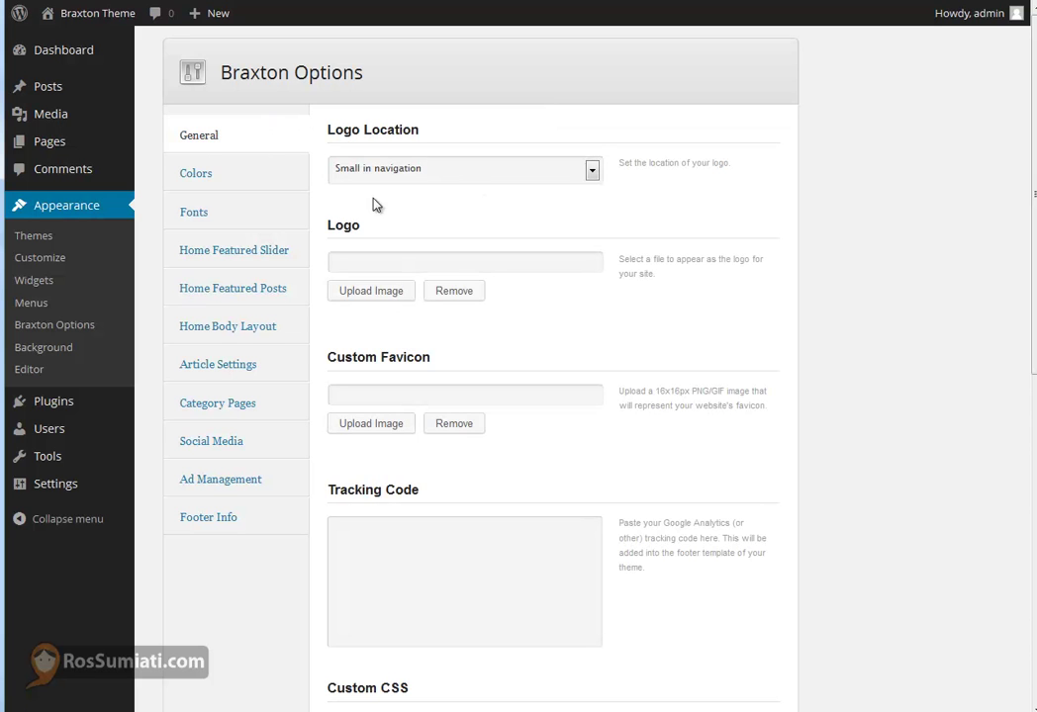
click(242, 182)
click(229, 214)
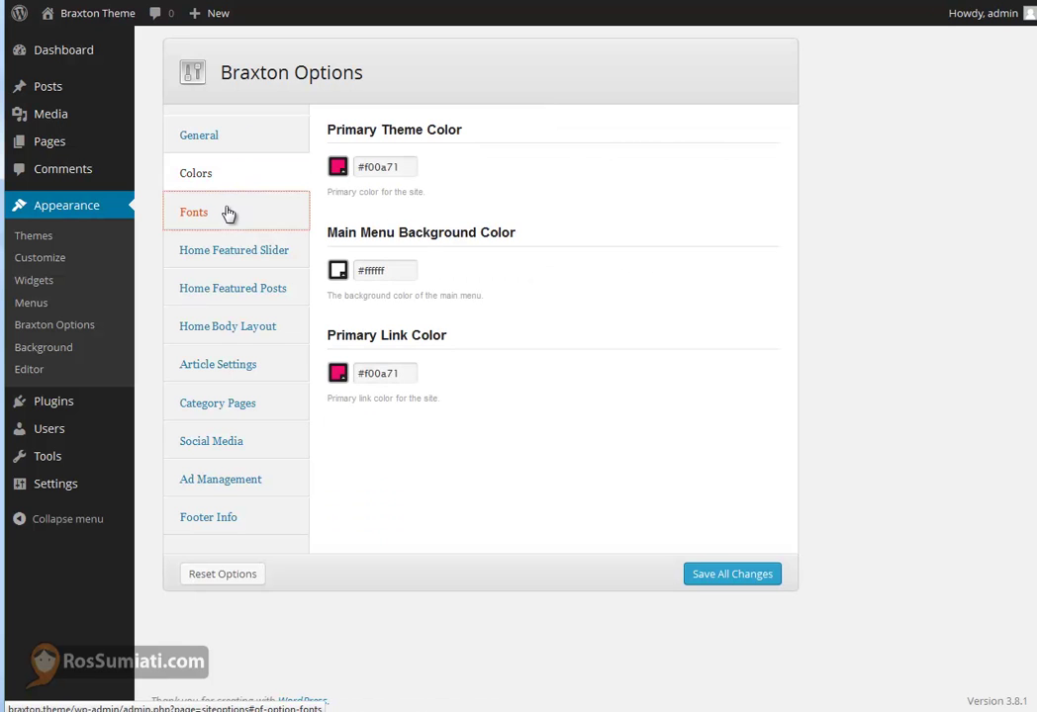
click(226, 254)
click(225, 294)
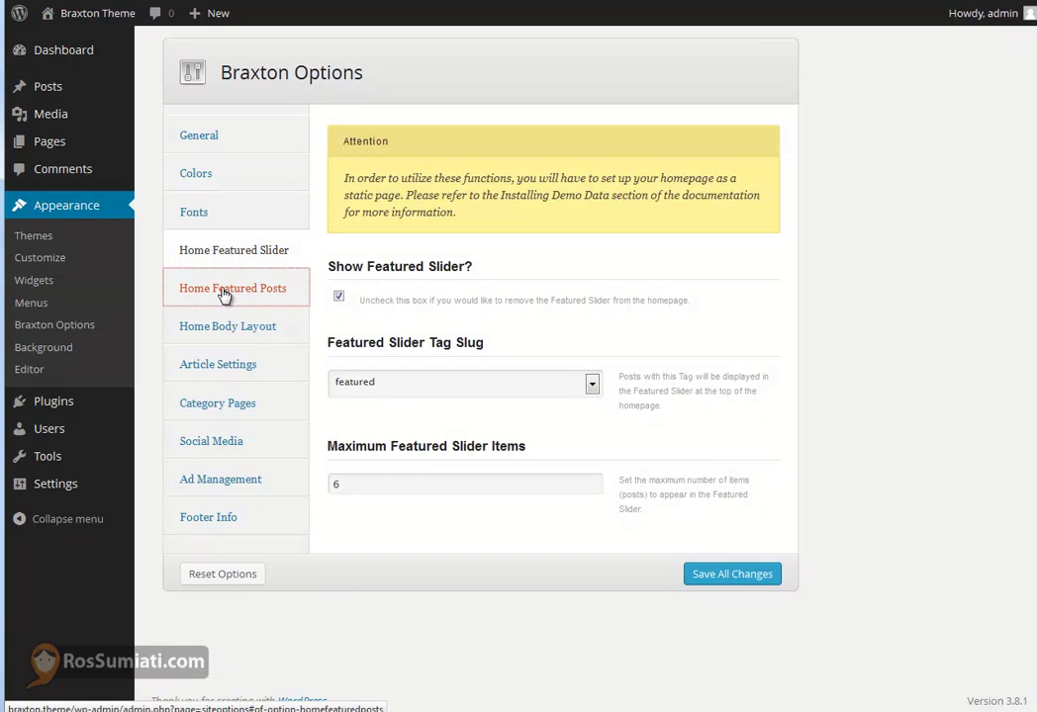
View Home Body Layout through Footer Info tabs, then return to General settings
click(225, 332)
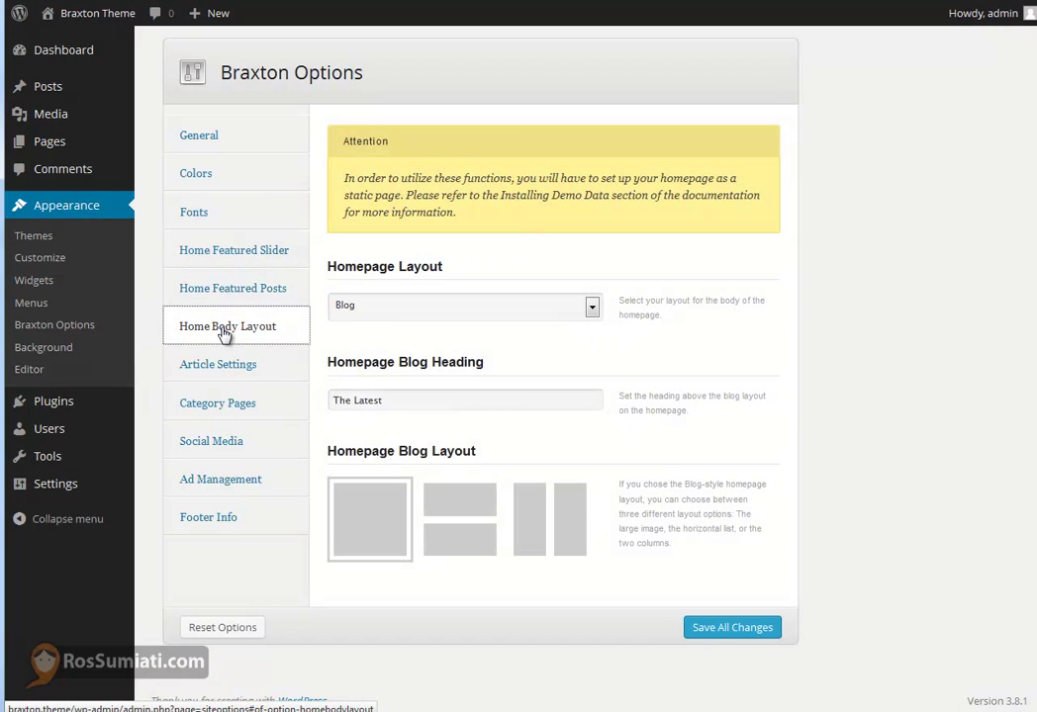
click(220, 366)
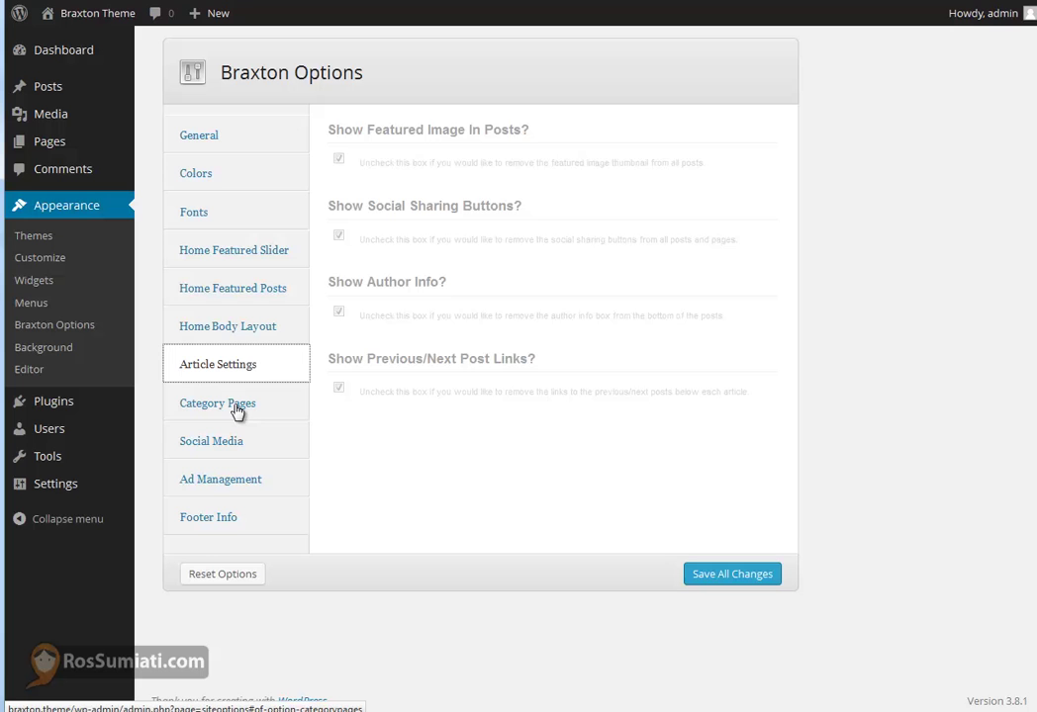
click(238, 412)
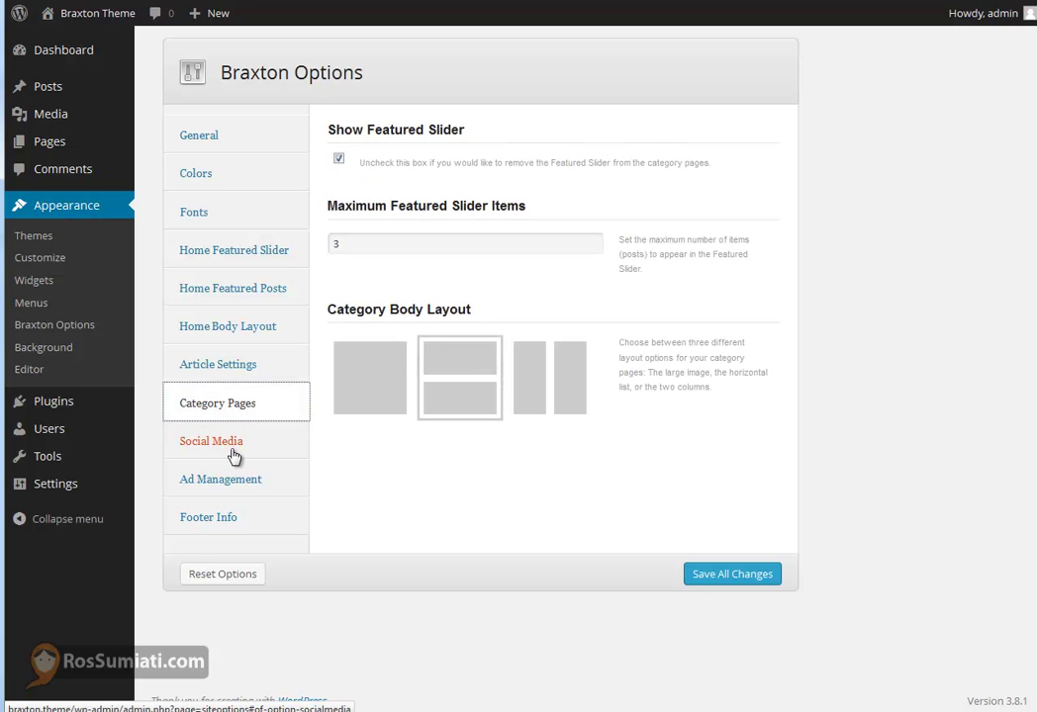
click(234, 456)
click(230, 482)
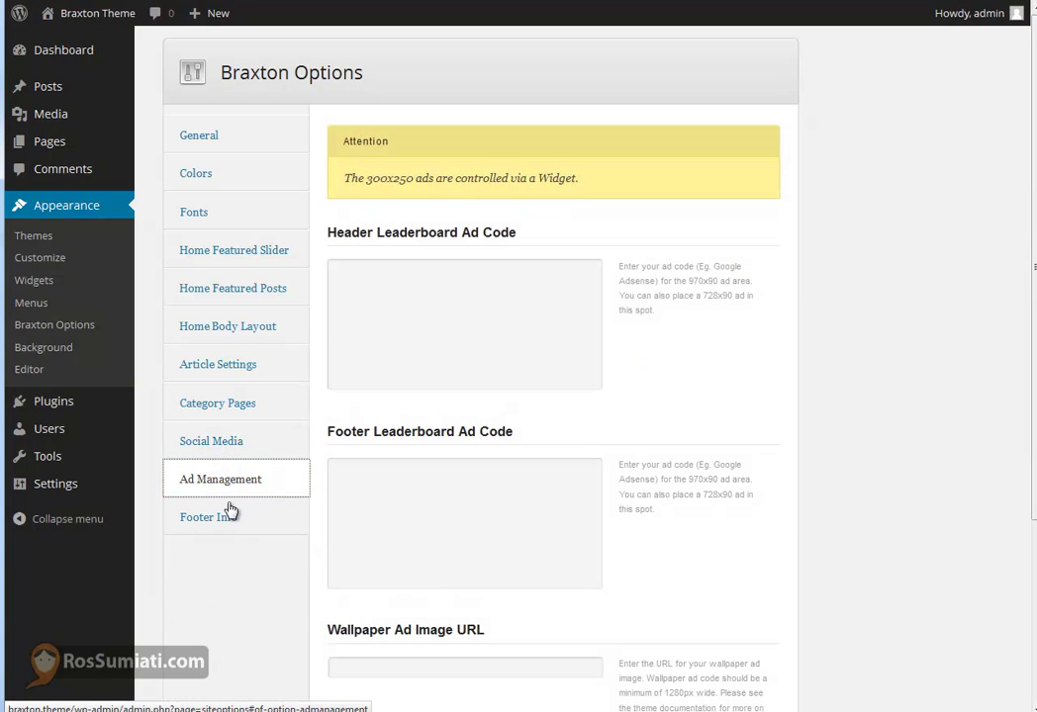
click(228, 535)
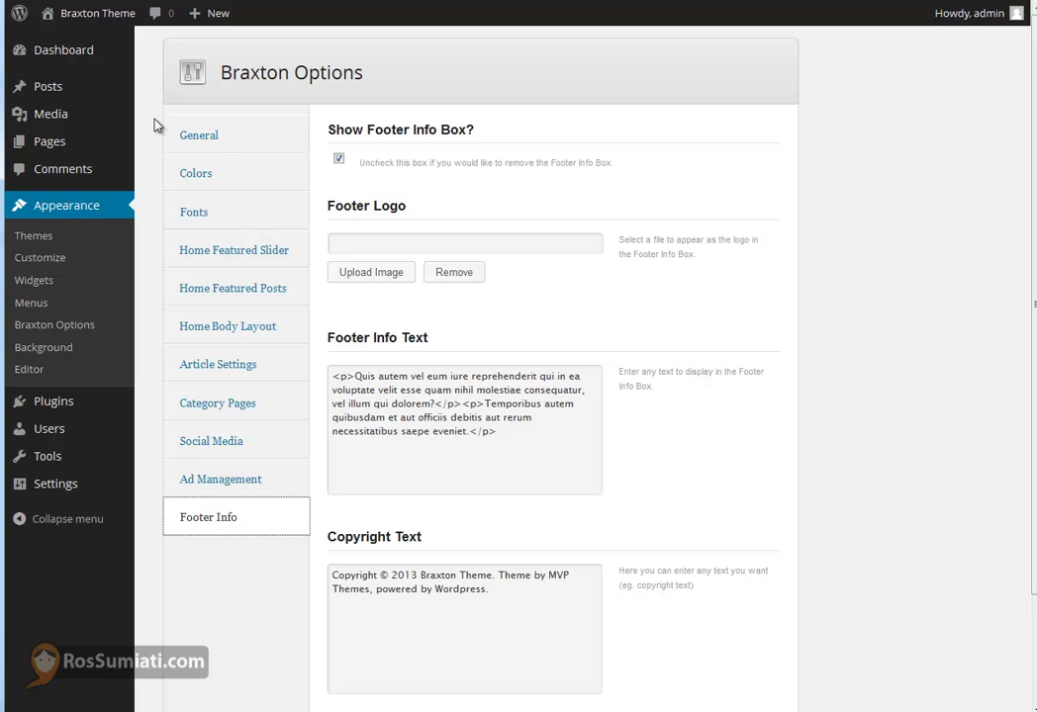
click(210, 146)
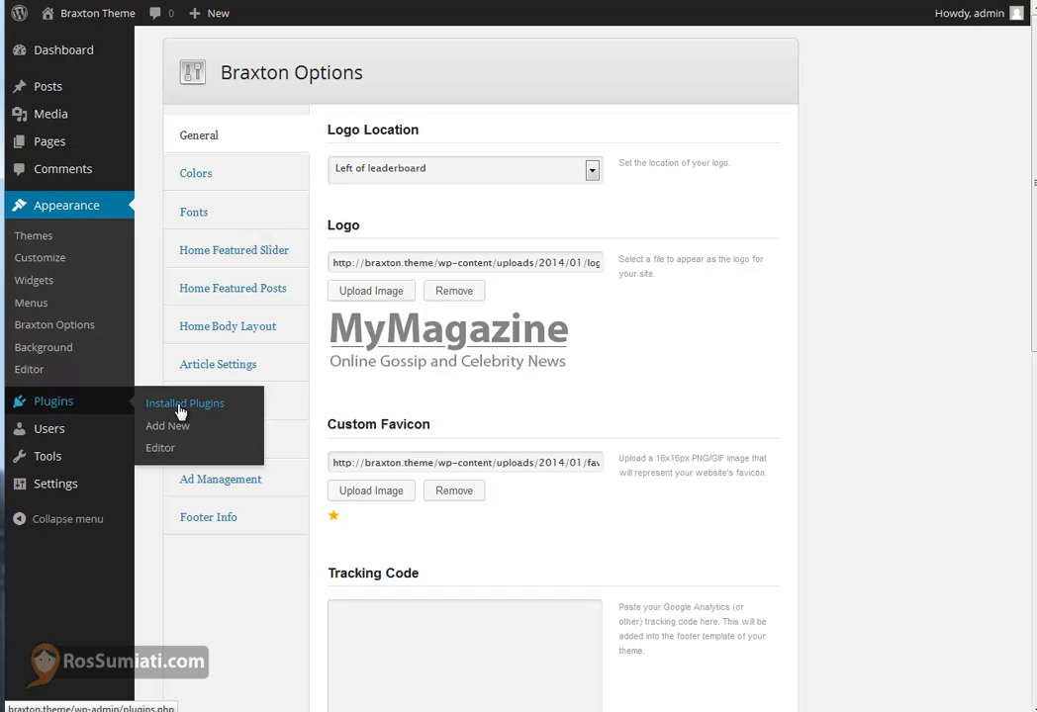
mouse_move(47, 457)
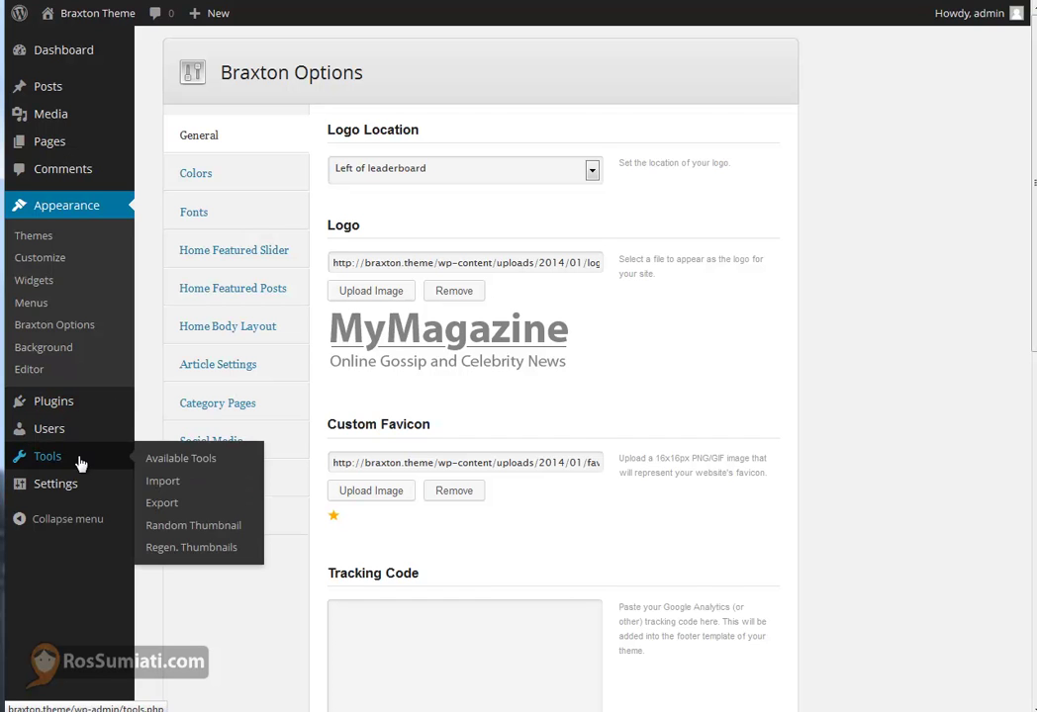
Upload braxton.xml through the WordPress importer under Tools > Import
click(171, 486)
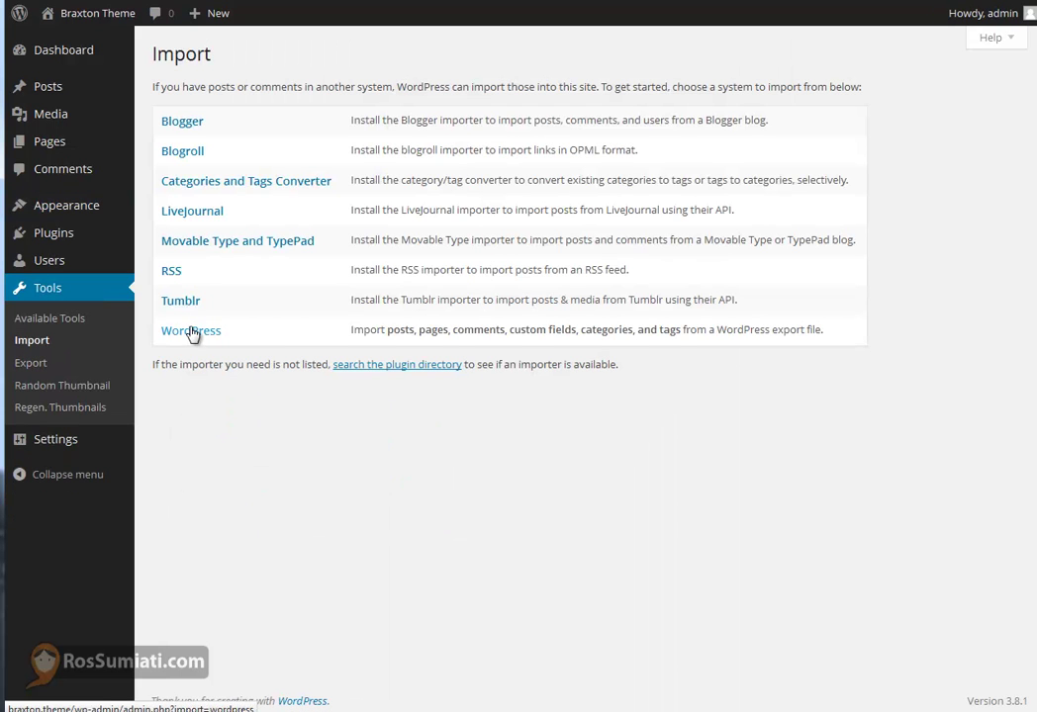
click(192, 332)
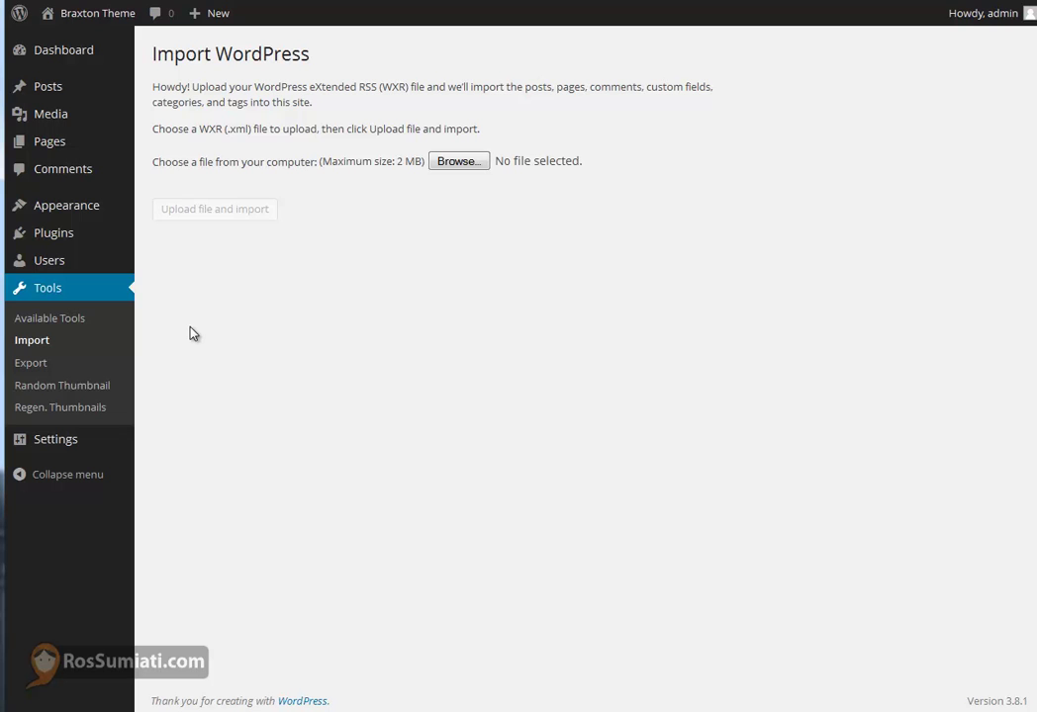
click(457, 161)
click(337, 335)
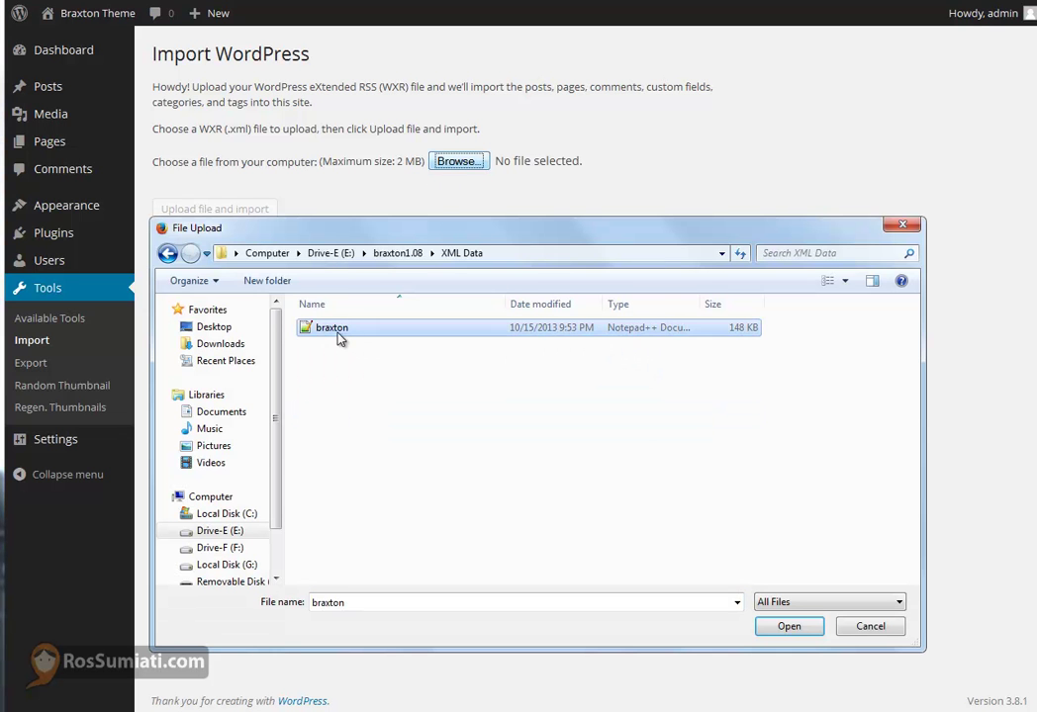
click(788, 626)
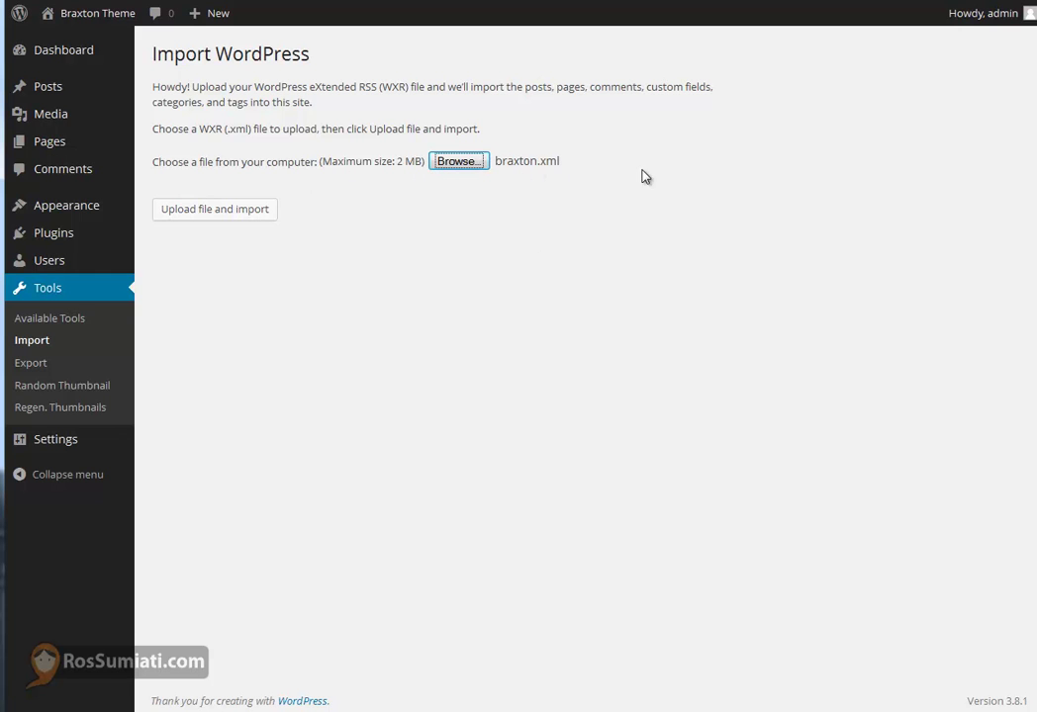
click(213, 215)
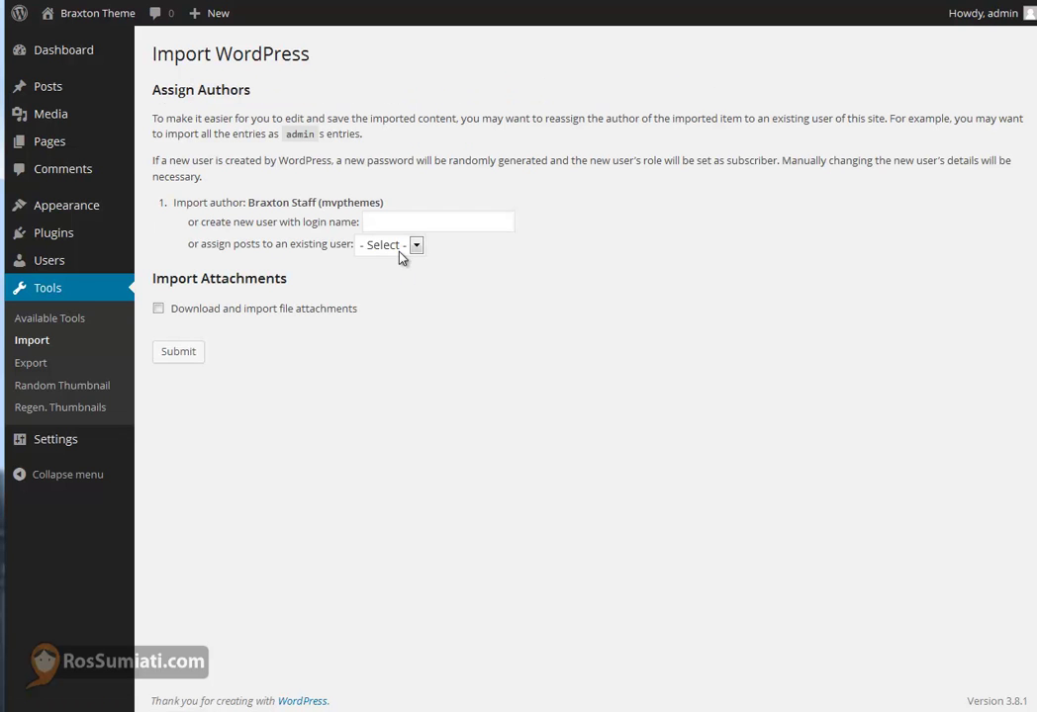
Assign imported posts to admin, include file attachments, and run the import
click(401, 247)
click(388, 282)
click(158, 308)
click(178, 353)
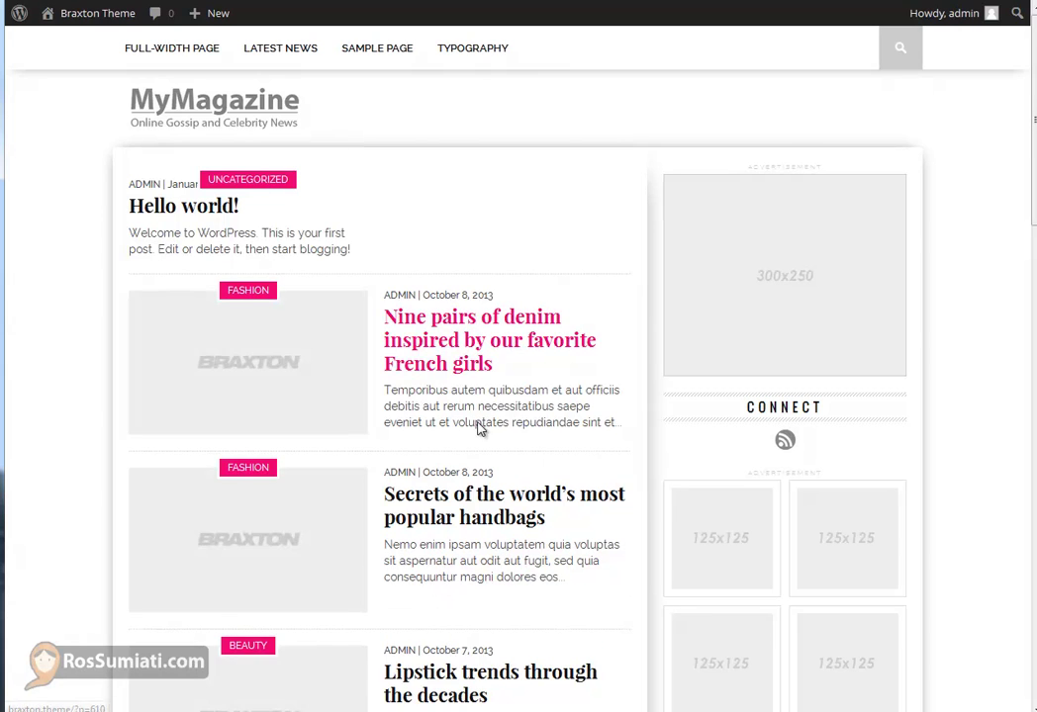
Scroll down the MyMagazine homepage to review the imported posts
scroll(478, 428, down, 1)
scroll(479, 442, down, 2)
scroll(472, 583, down, 3)
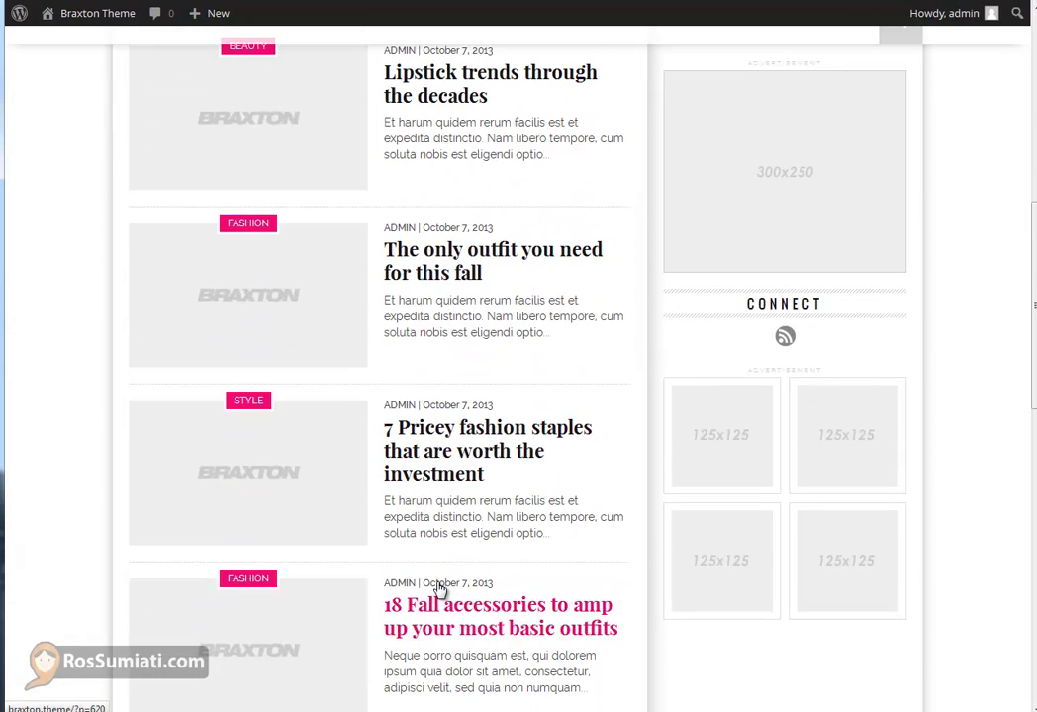
scroll(442, 588, down, 3)
scroll(444, 584, down, 4)
scroll(447, 583, down, 3)
scroll(455, 579, down, 1)
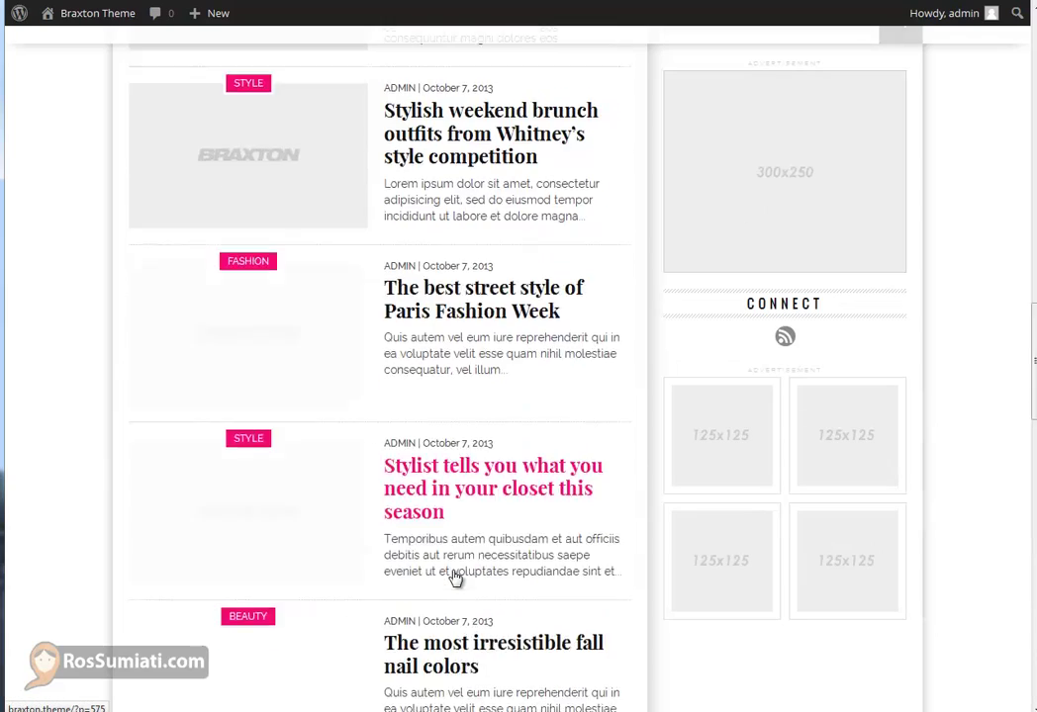
Trash the default Hello world! post from the All Posts list
scroll(455, 579, up, 3)
scroll(455, 579, up, 5)
scroll(457, 577, up, 2)
scroll(458, 576, up, 4)
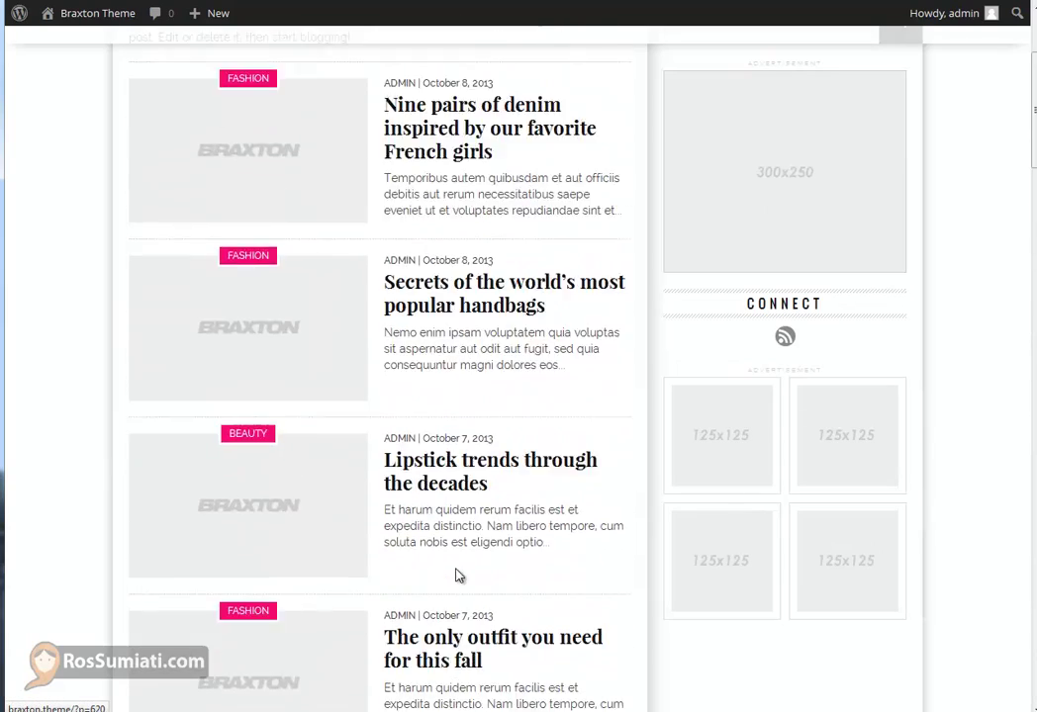
scroll(458, 577, up, 2)
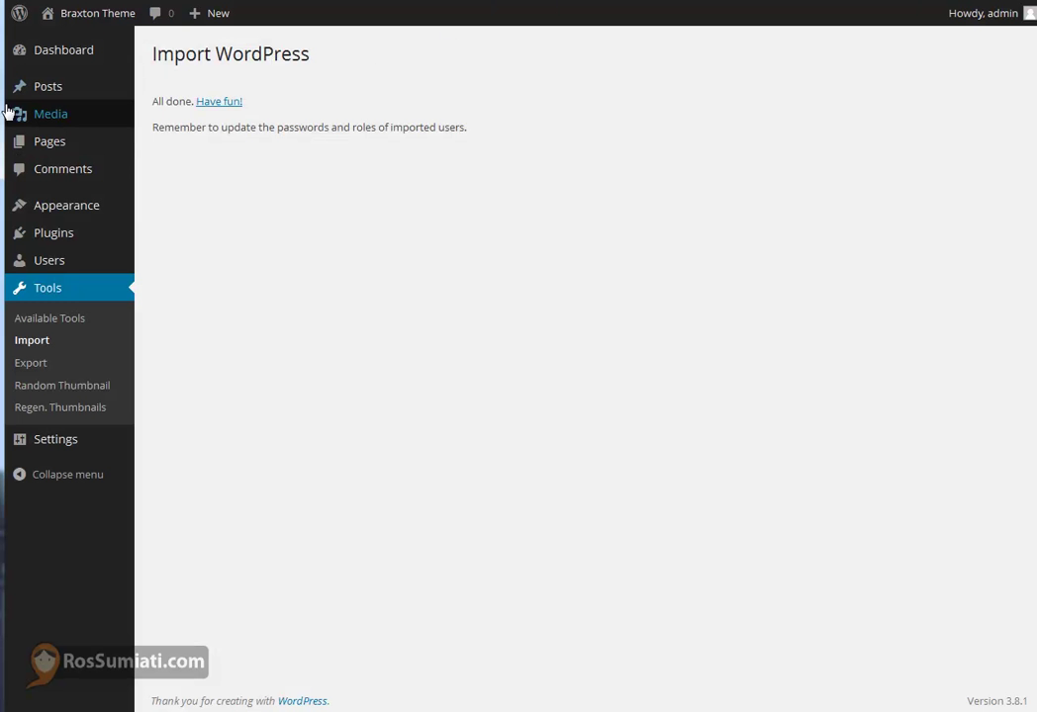
click(25, 92)
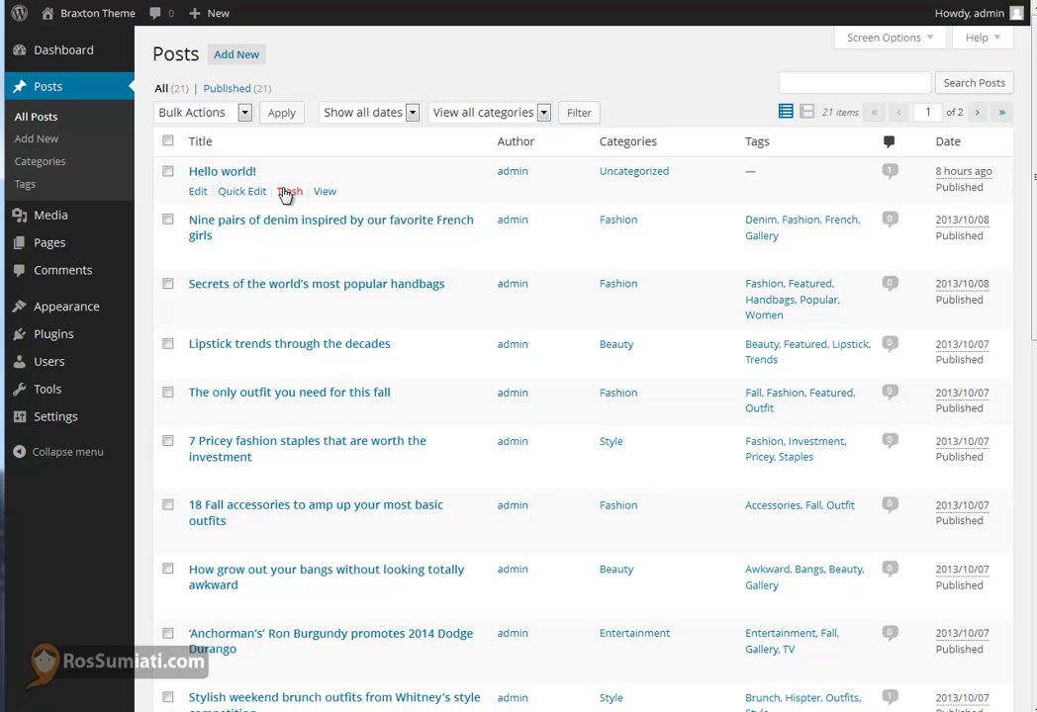
click(289, 190)
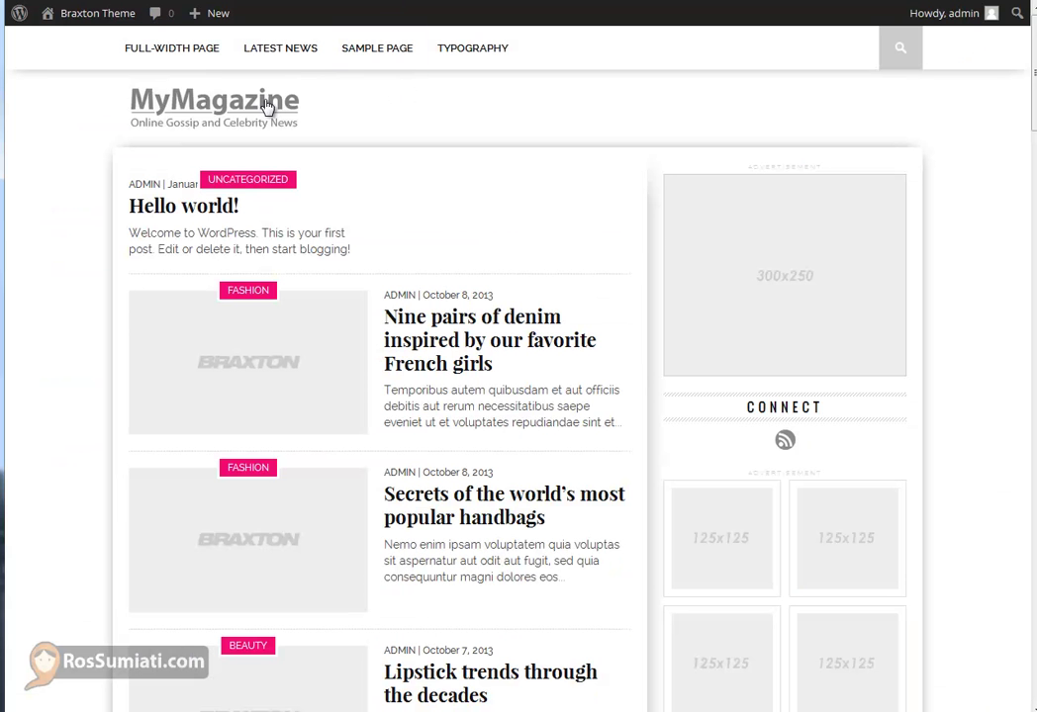
Reload the homepage, now without Hello world!, and read down the Nine pairs of denim article
click(265, 105)
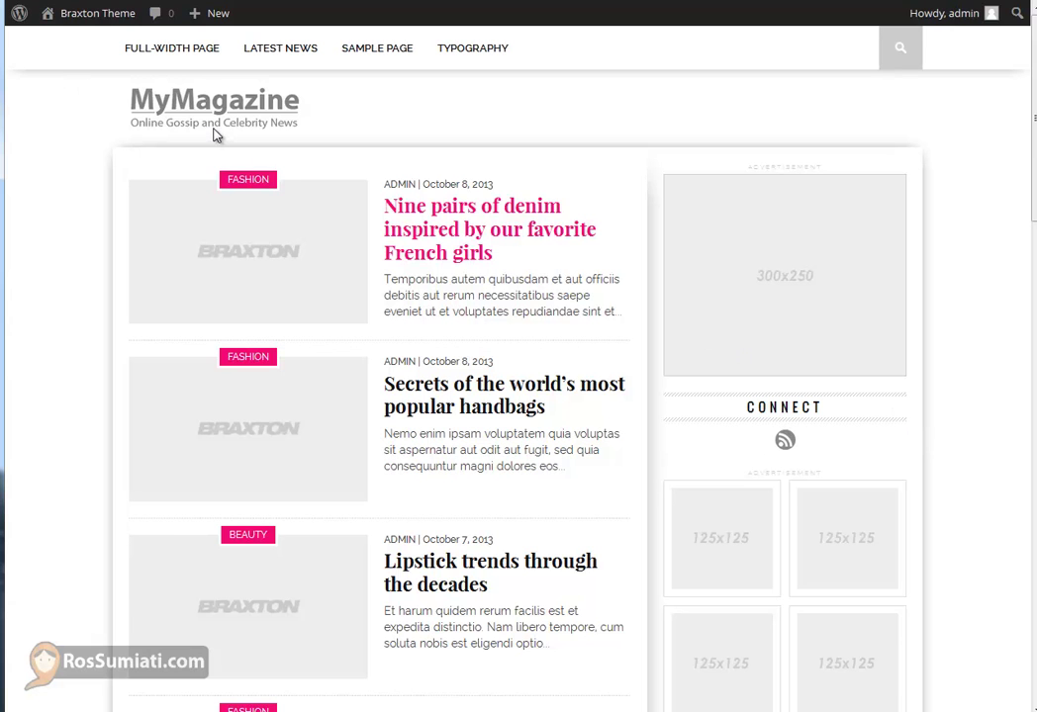
click(471, 229)
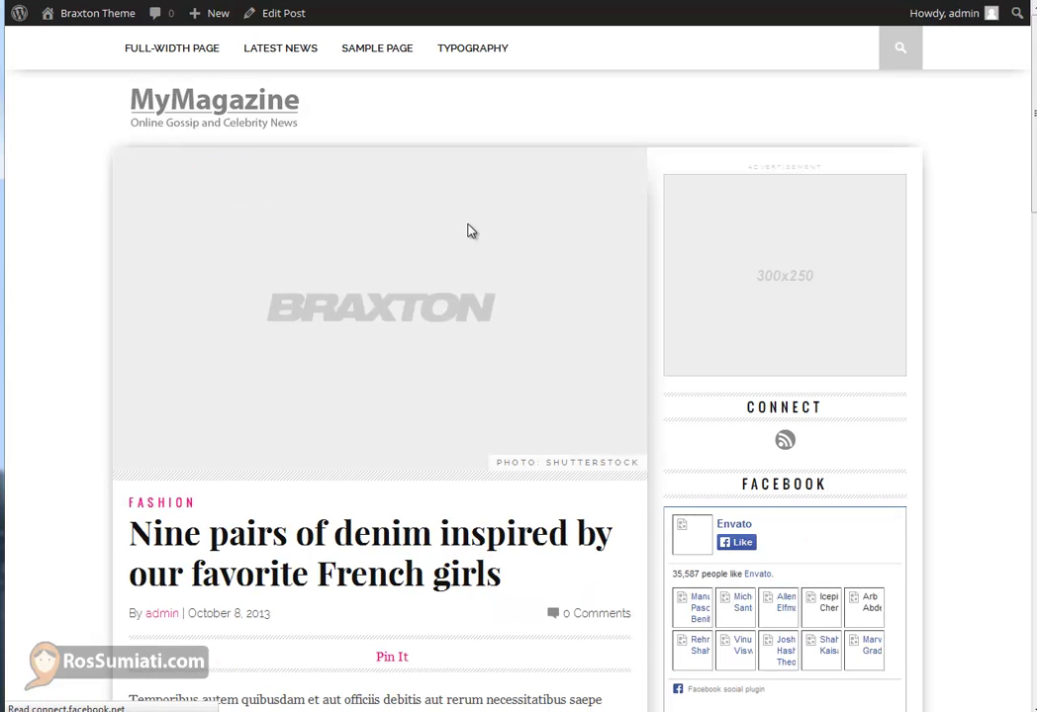
scroll(527, 477, down, 4)
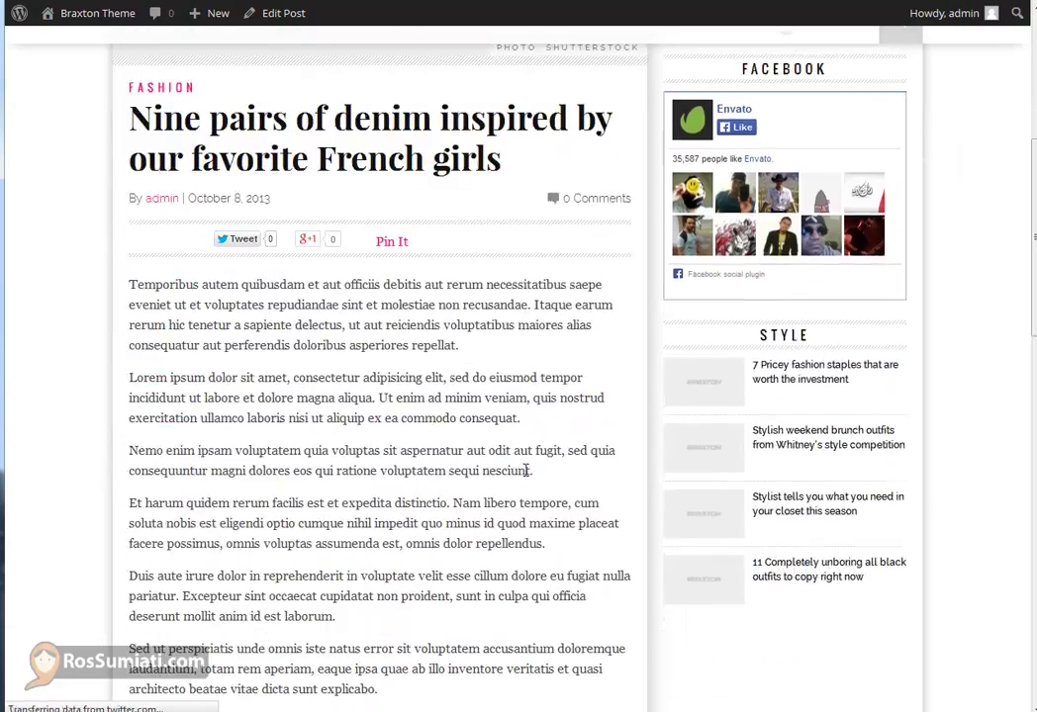
scroll(527, 477, down, 1)
scroll(527, 477, down, 1)
scroll(527, 477, down, 1)
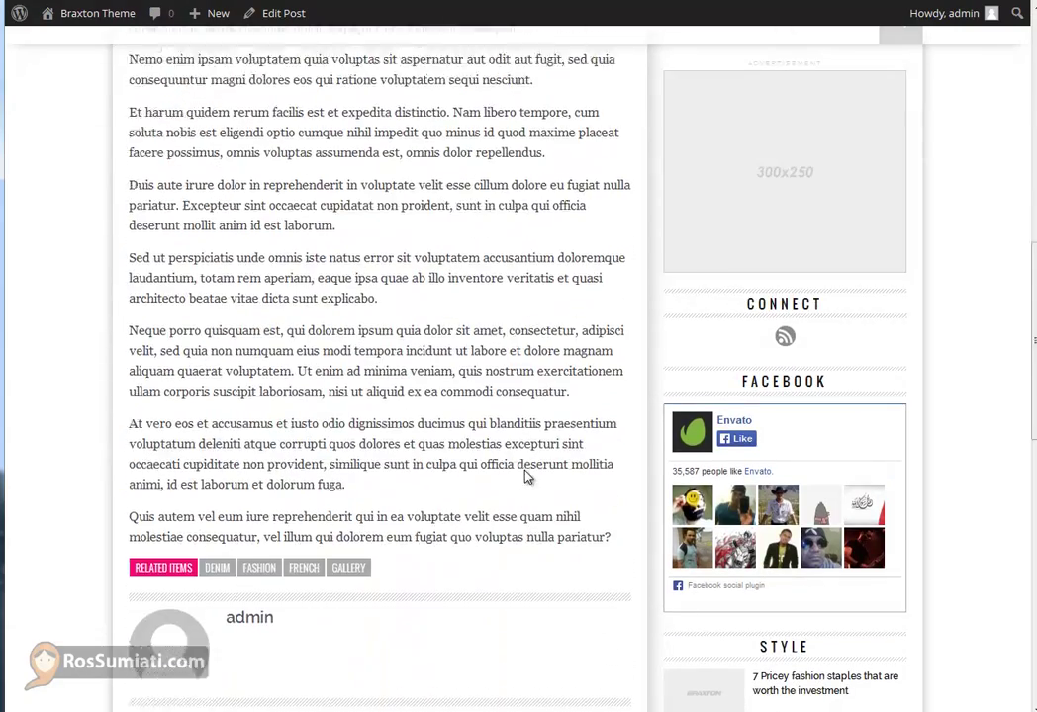
scroll(527, 477, down, 3)
scroll(527, 477, down, 1)
scroll(527, 477, down, 3)
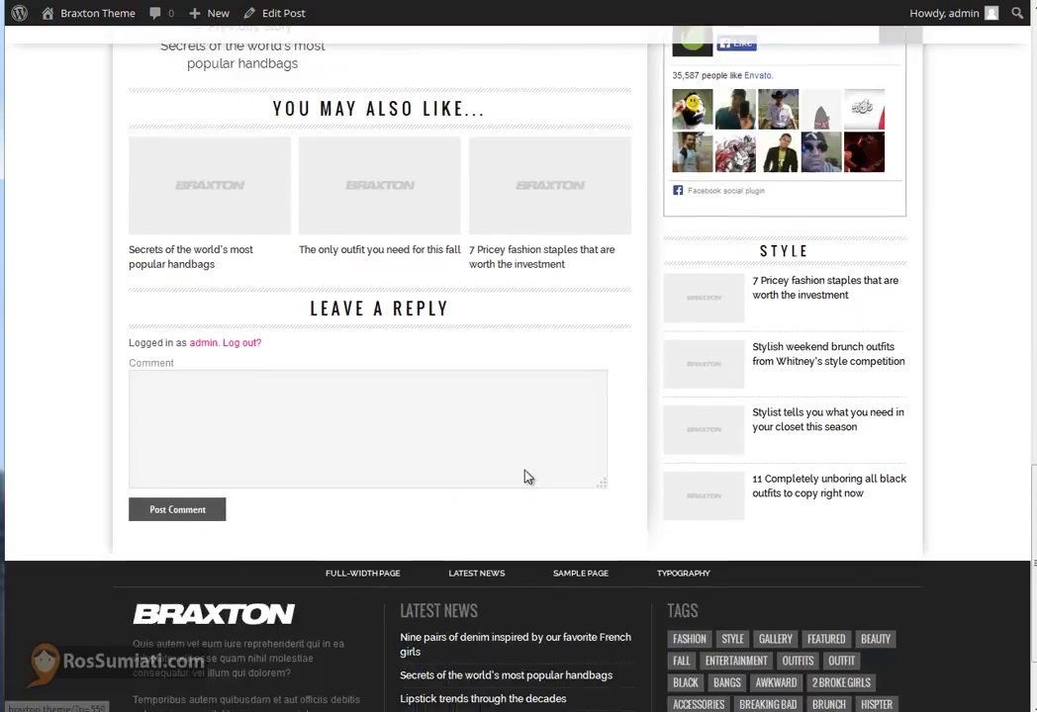
scroll(527, 476, down, 1)
Scroll back up the article, return home and view the Full-Width Page
scroll(527, 477, up, 3)
scroll(528, 477, up, 3)
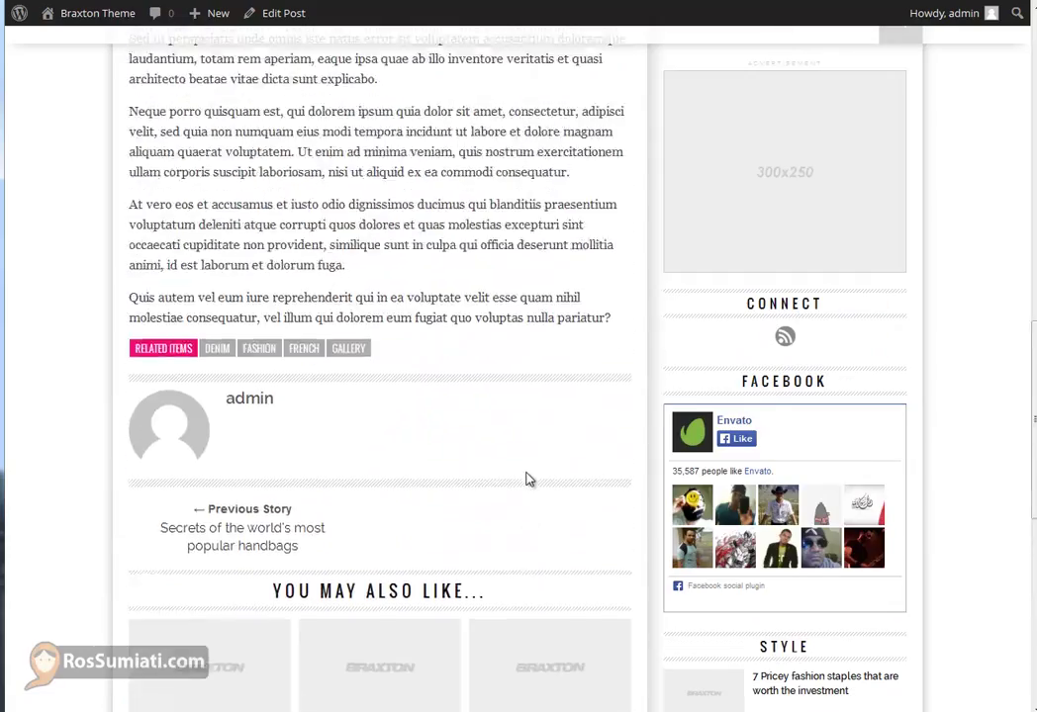
scroll(527, 477, up, 4)
scroll(528, 477, up, 3)
scroll(529, 477, up, 3)
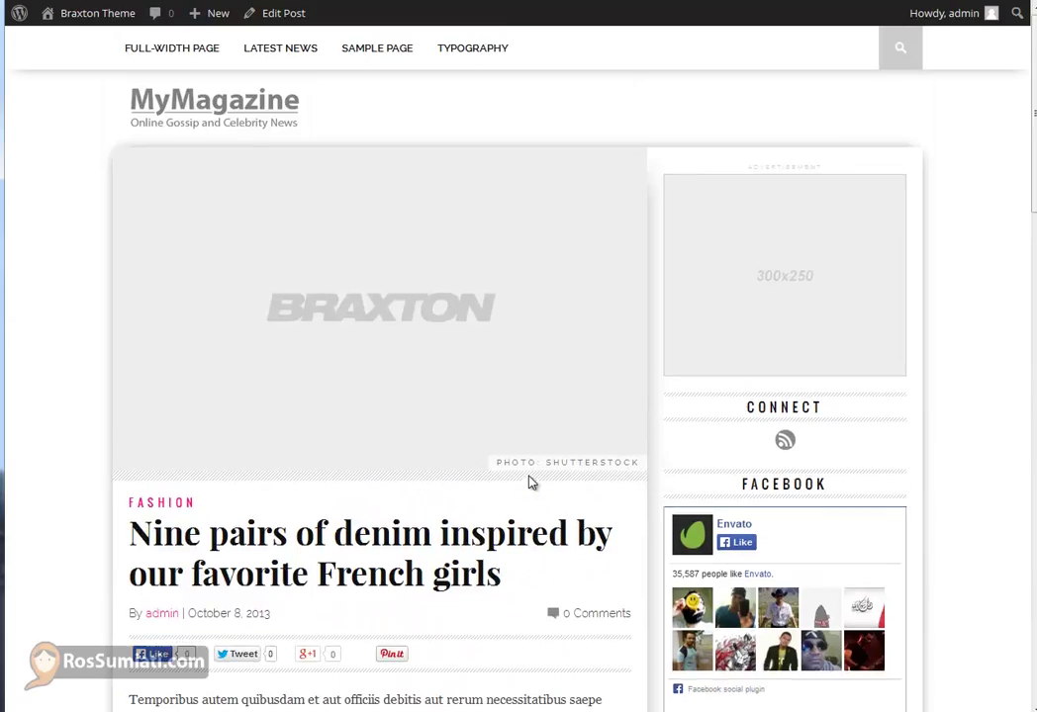
click(238, 121)
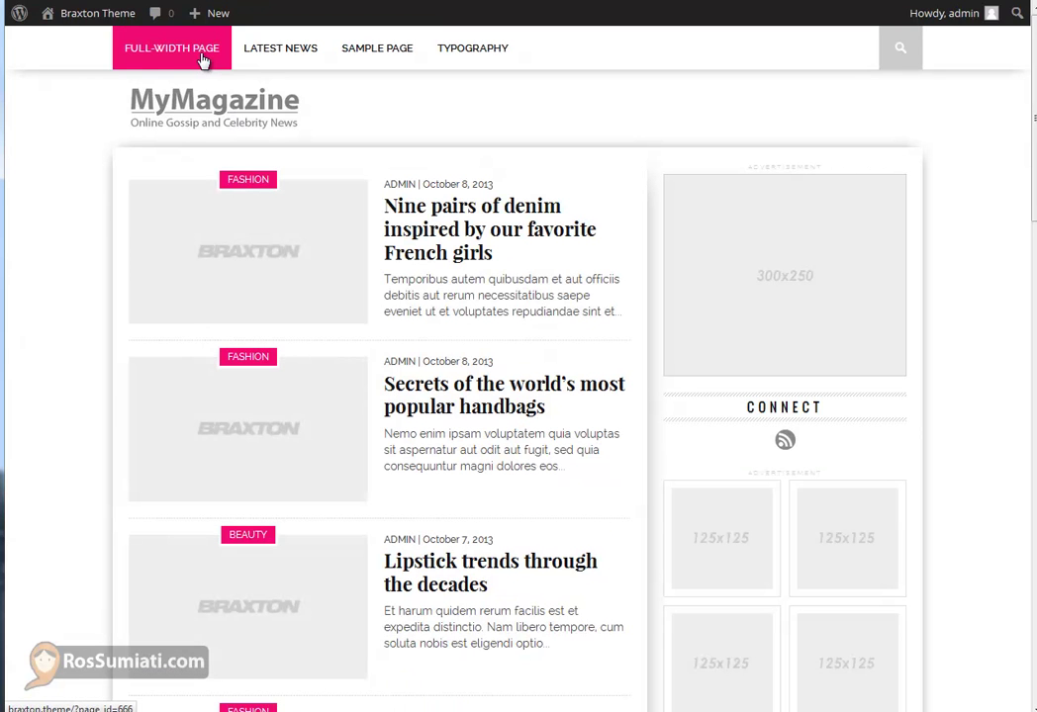
click(203, 59)
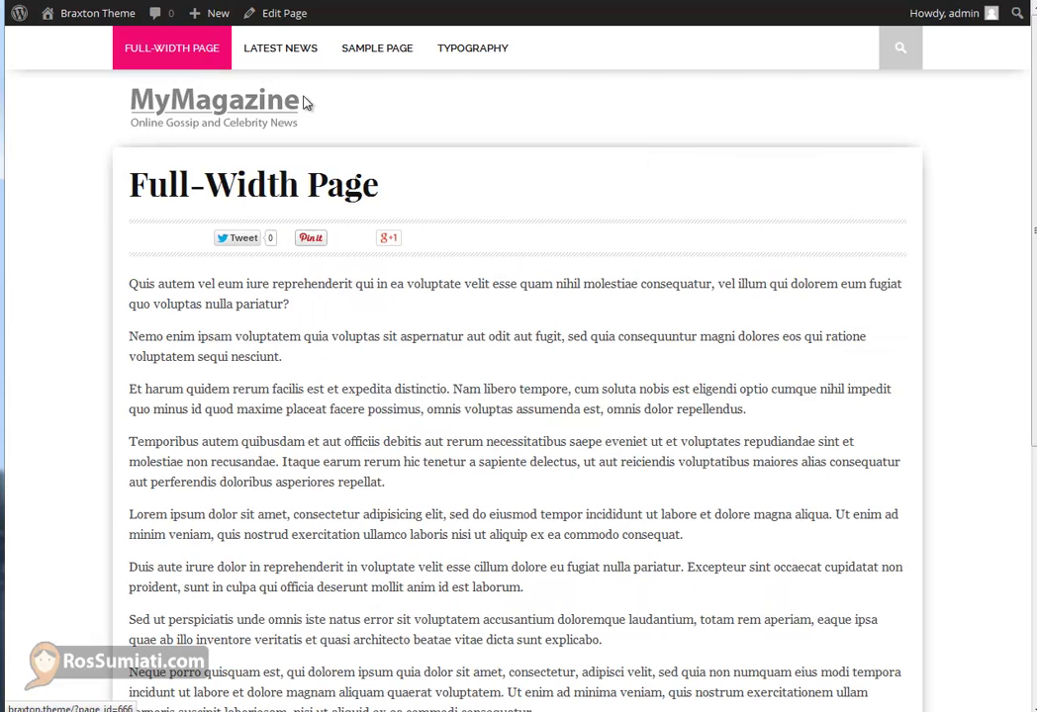
In Braxton Options > Colors, set Primary Theme Color to blue #0066ff
click(259, 125)
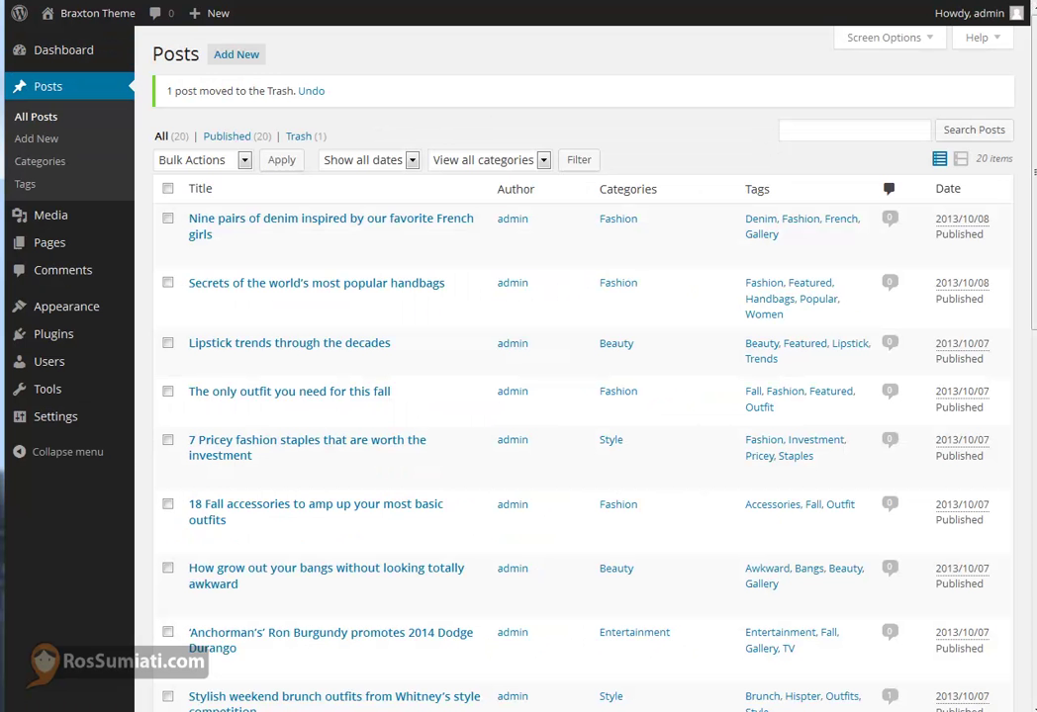
mouse_move(66, 307)
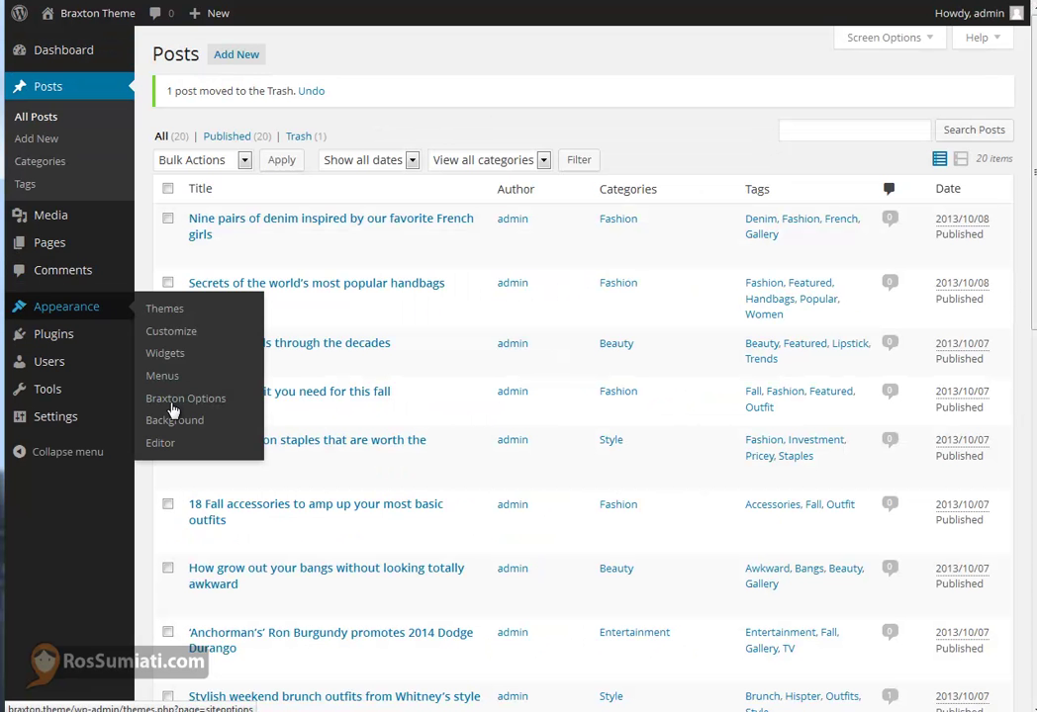
click(175, 407)
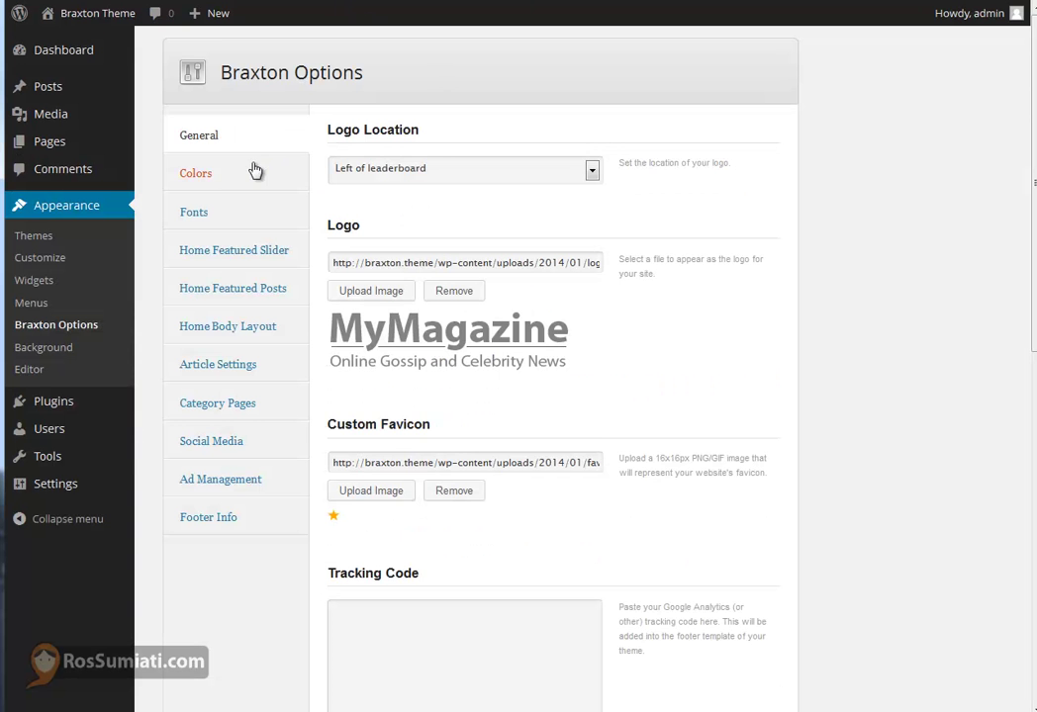
click(252, 170)
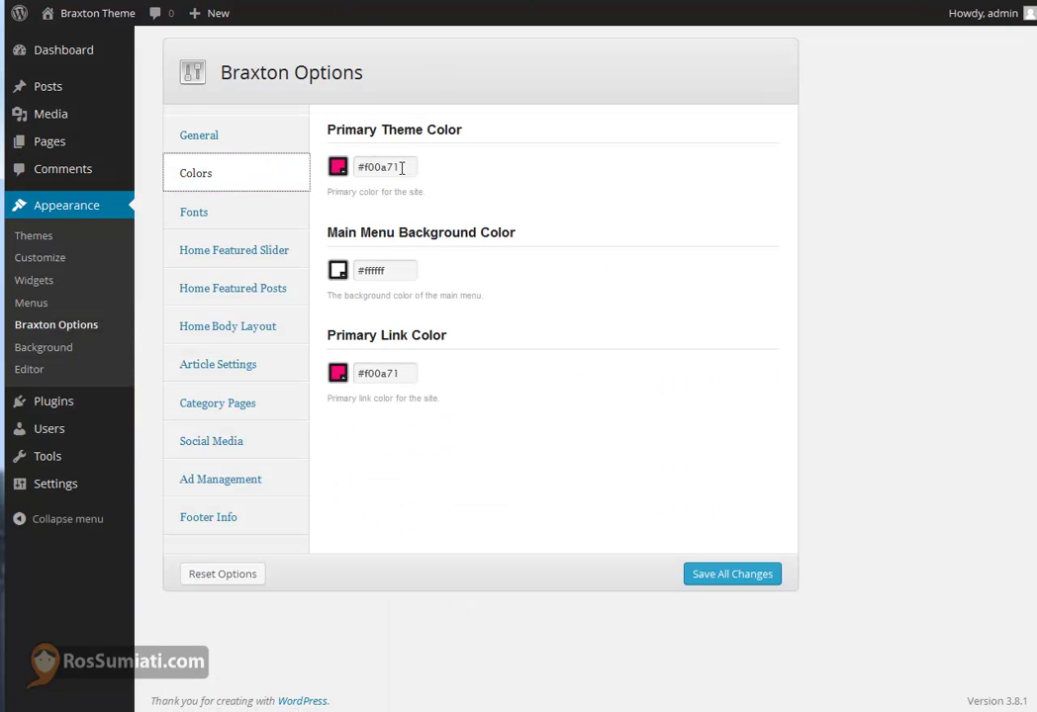
click(338, 168)
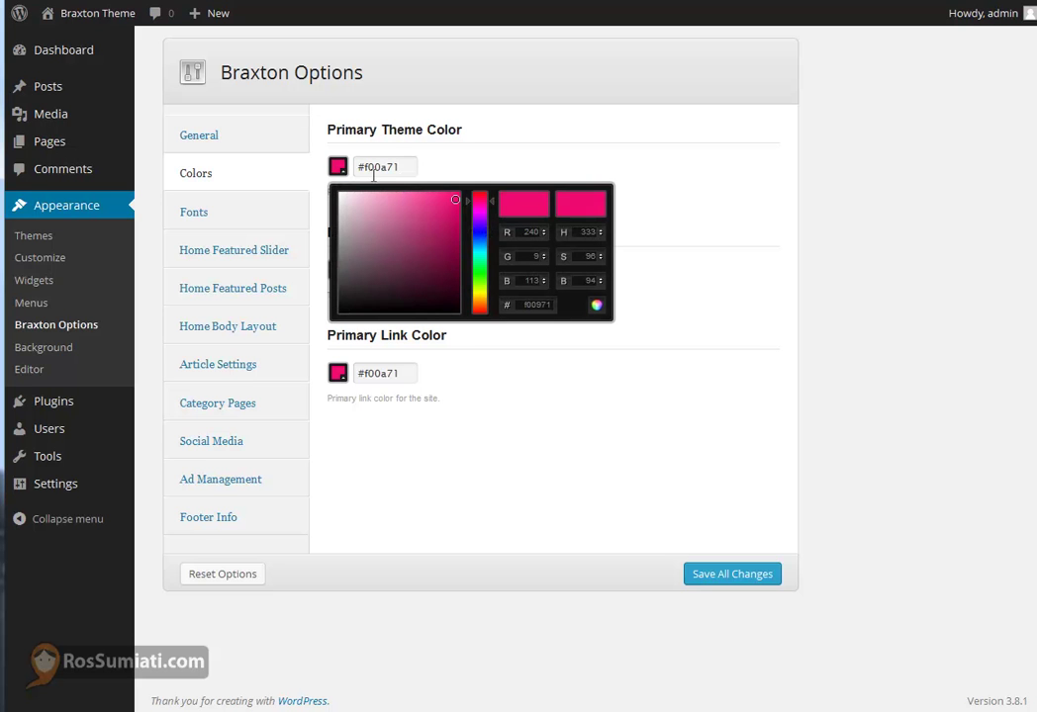
mouse_move(477, 242)
mouse_down()
mouse_move(477, 251)
mouse_move(476, 240)
mouse_up()
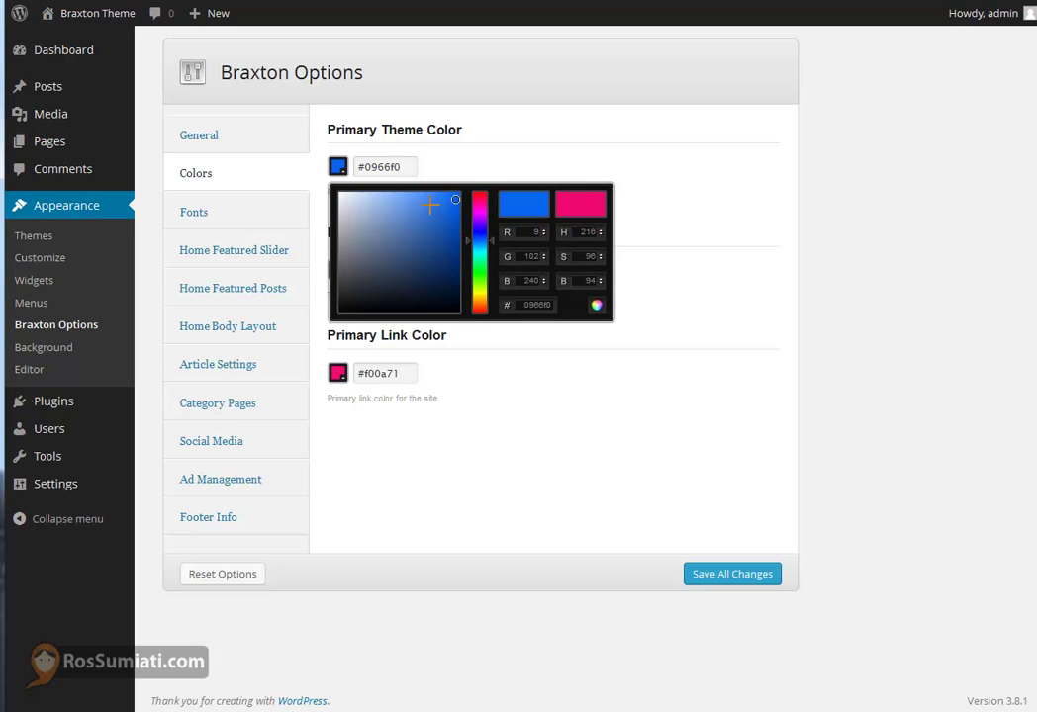
drag(431, 205, 471, 185)
click(669, 276)
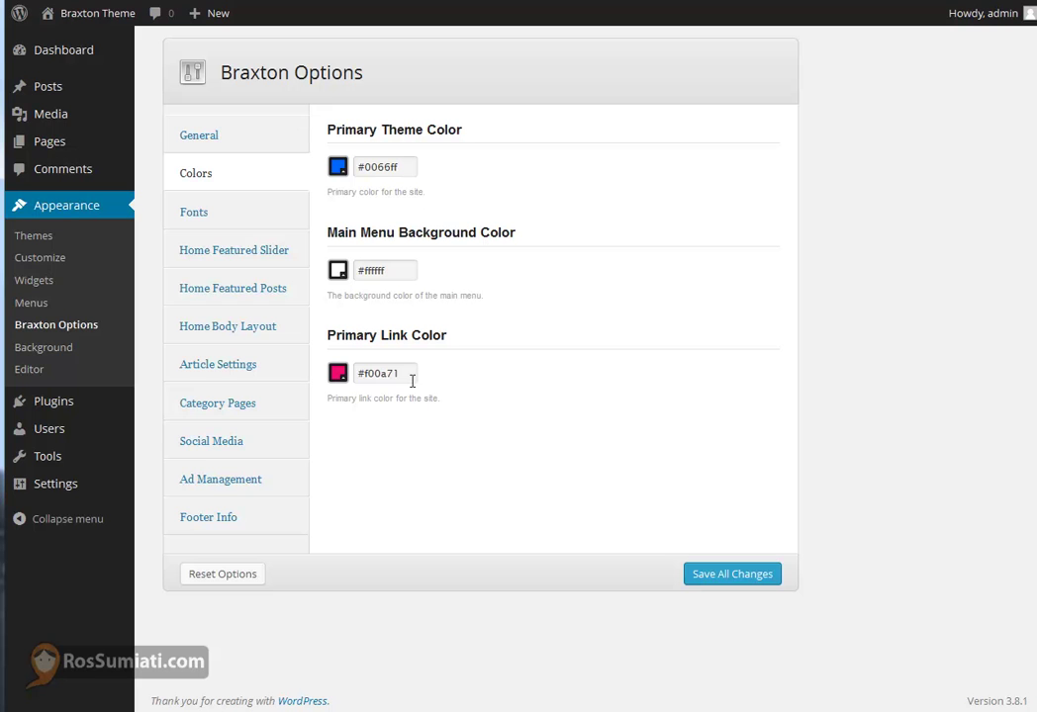
Set Primary Link Color to blue #2e74ff and save all changes
click(338, 376)
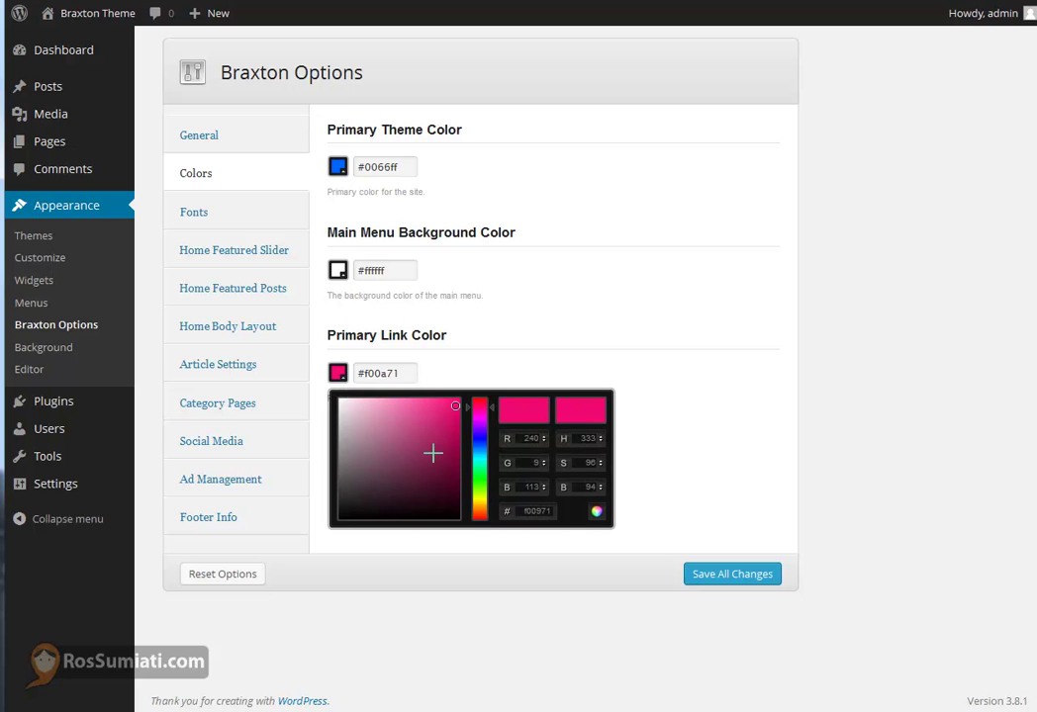
click(475, 437)
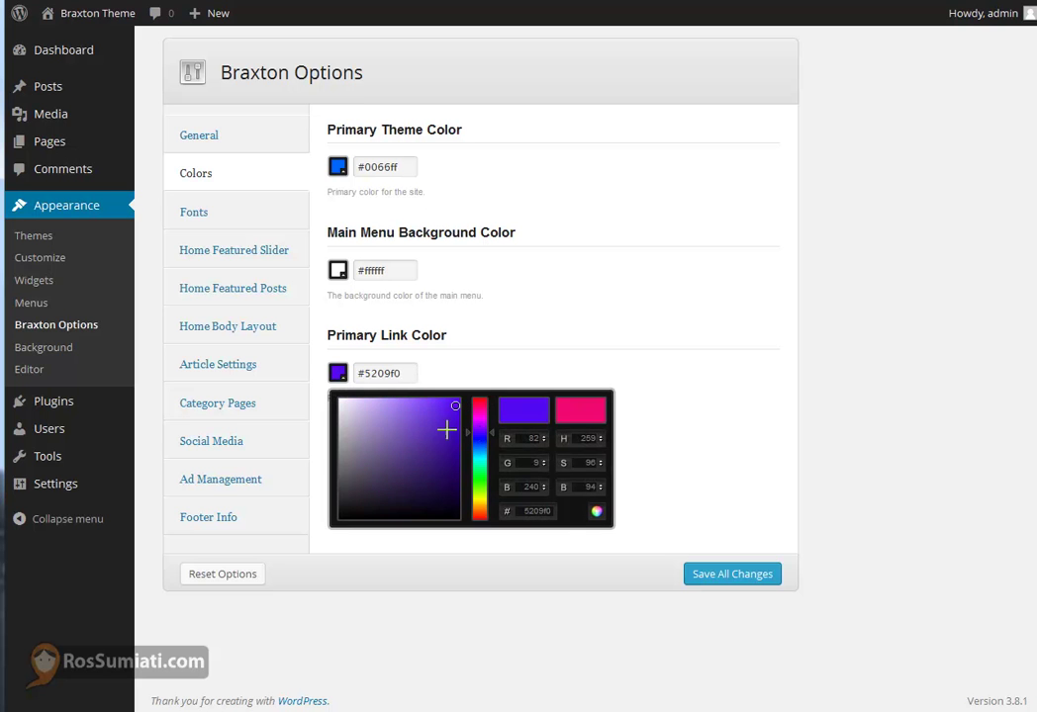
click(479, 438)
click(479, 444)
click(429, 396)
drag(430, 396, 433, 397)
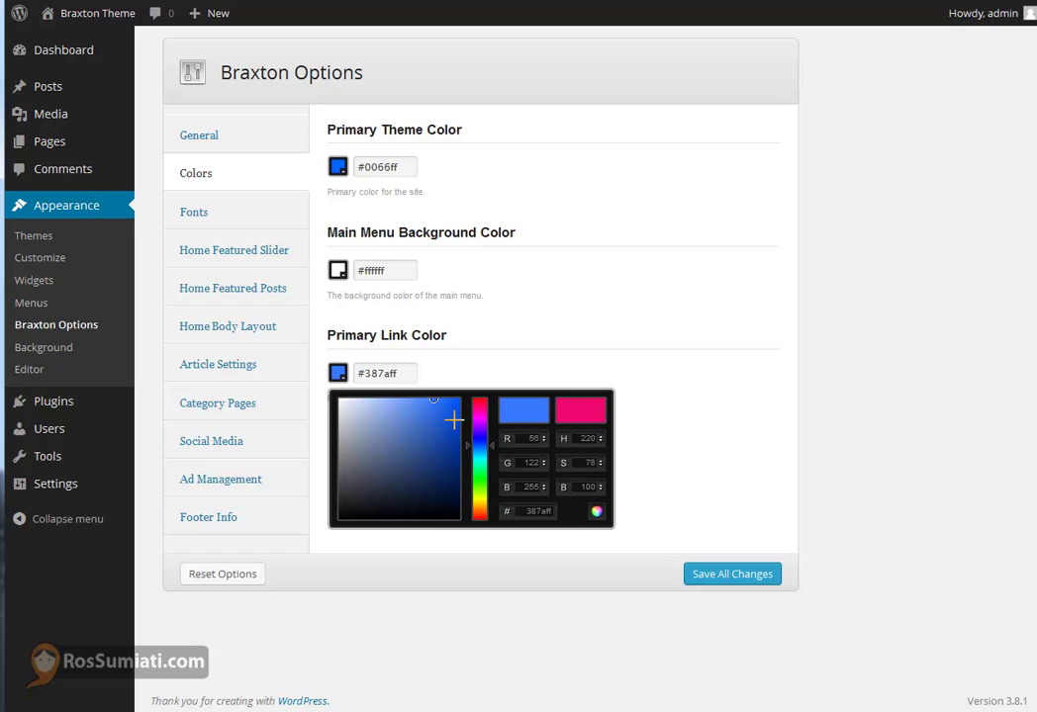
drag(429, 396, 437, 397)
double_click(538, 510)
click(755, 487)
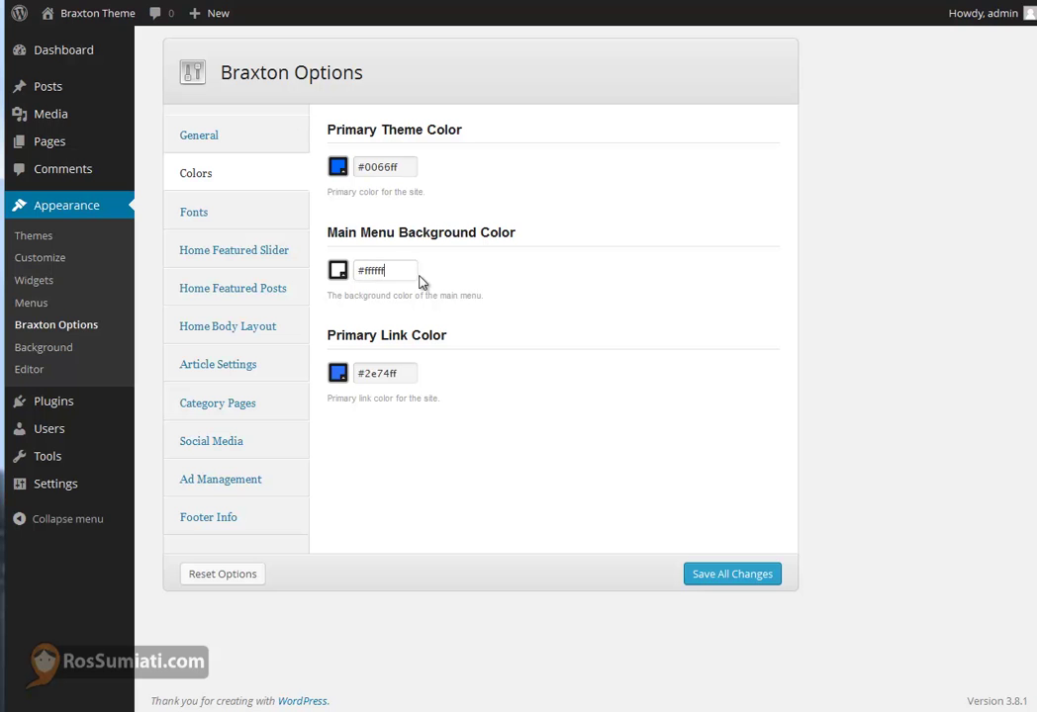
click(727, 584)
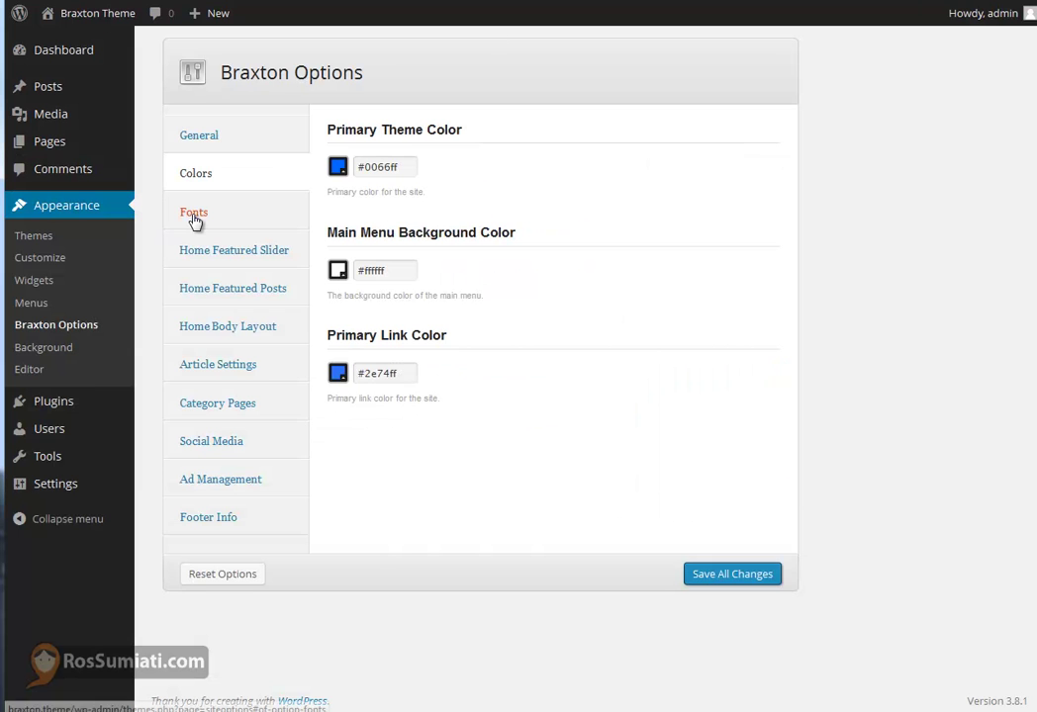
On the Fonts tab, choose Roboto for slider headlines and Open Sans for the main menu
click(225, 220)
click(431, 169)
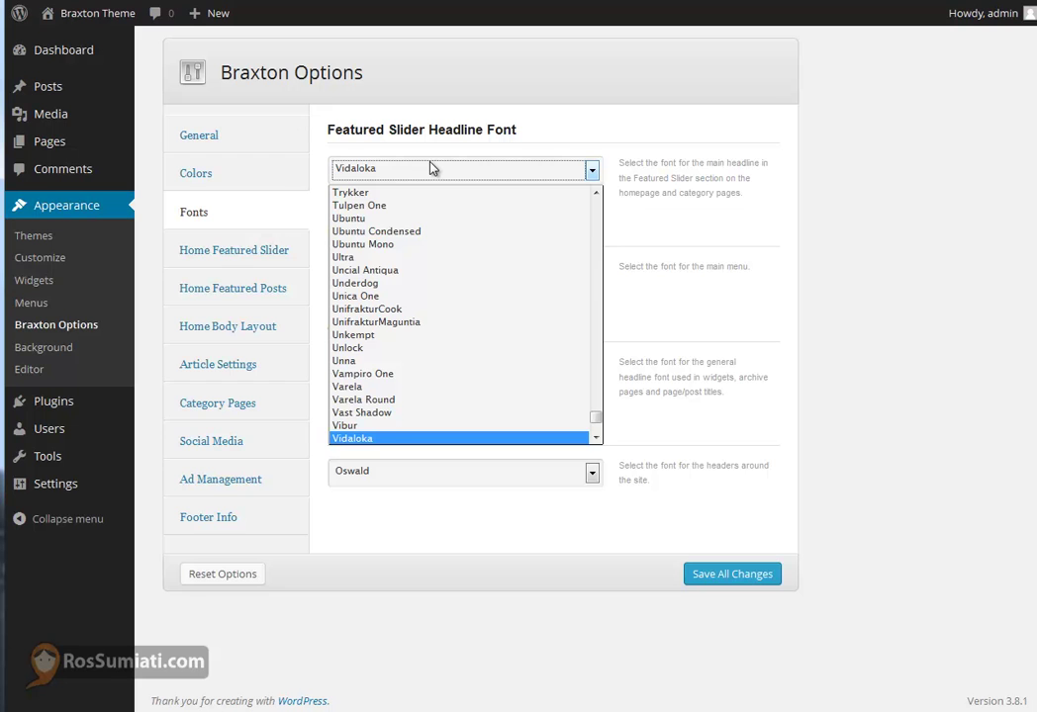
key(r)
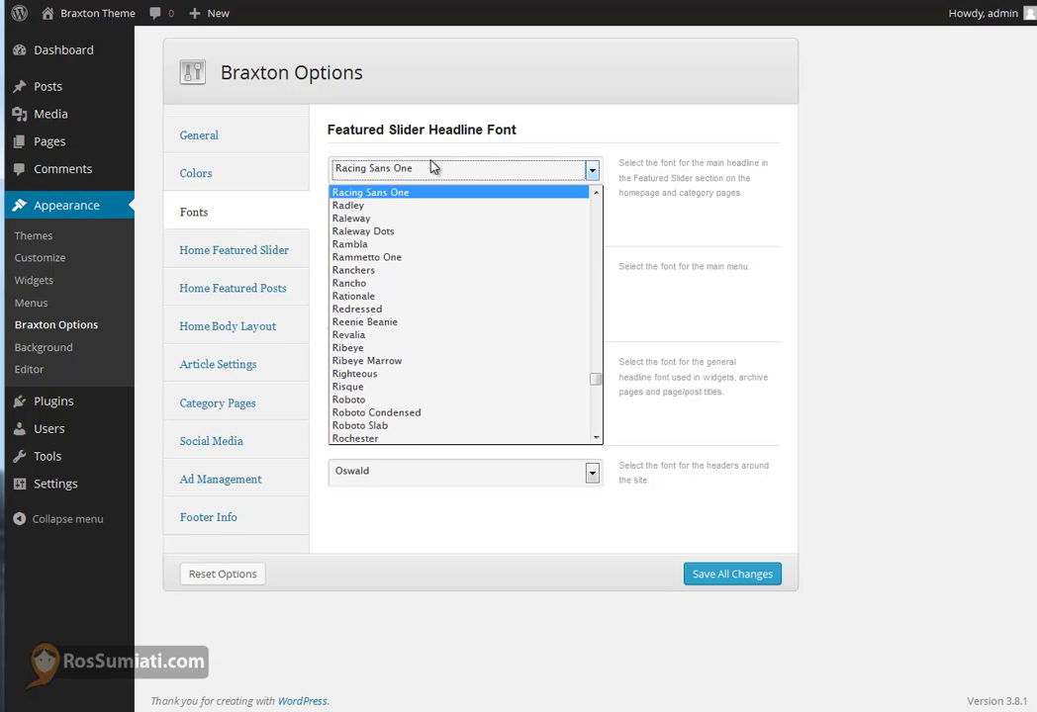
click(395, 401)
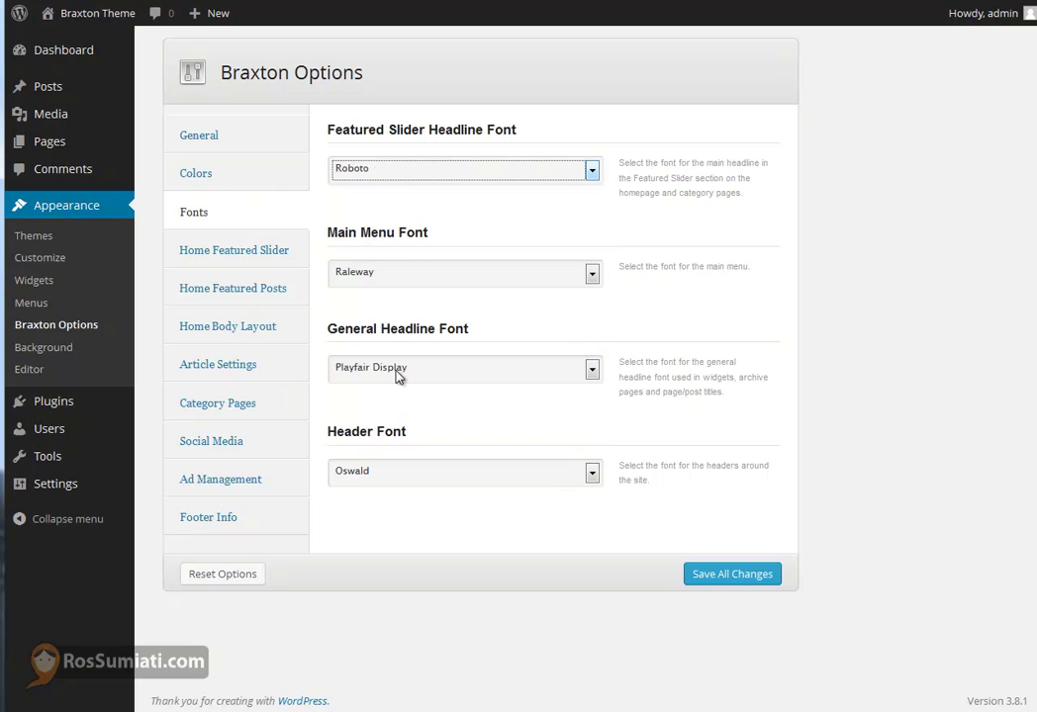
click(519, 283)
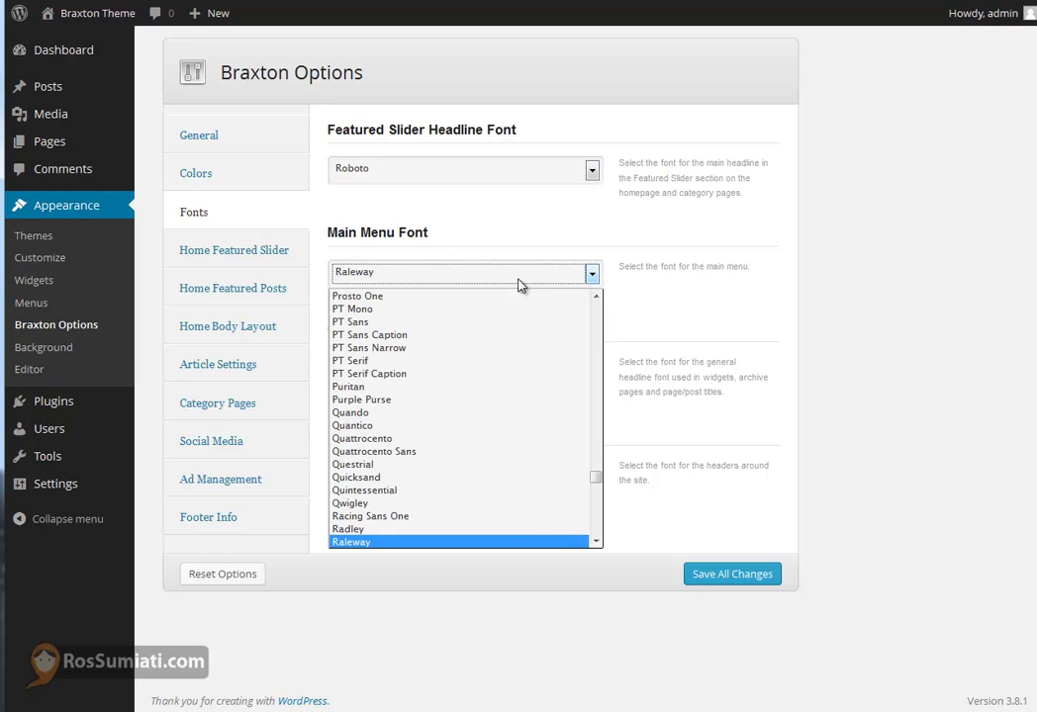
key(o)
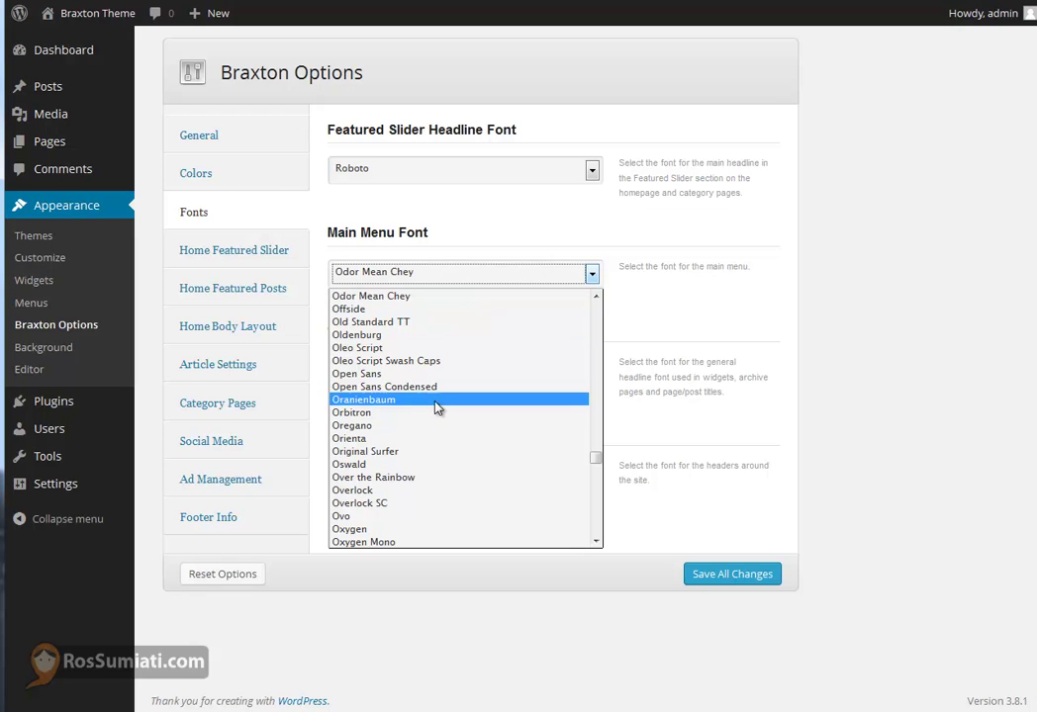
click(439, 376)
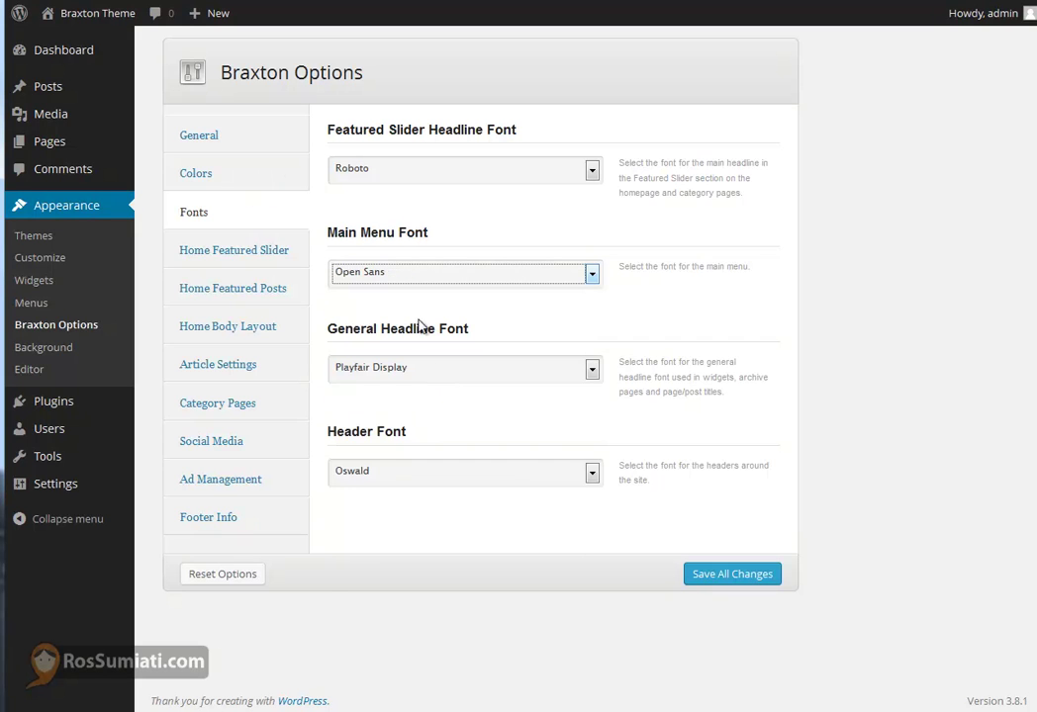
Choose Oswald for general headlines, keeping the Header Font as Oswald
click(424, 375)
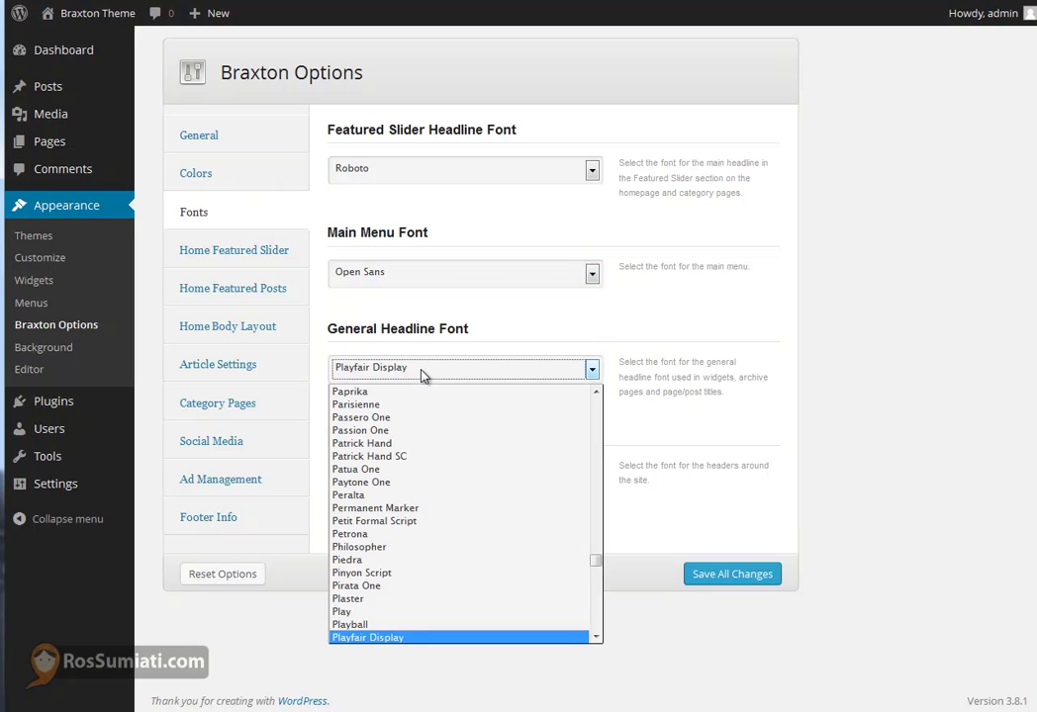
key(o)
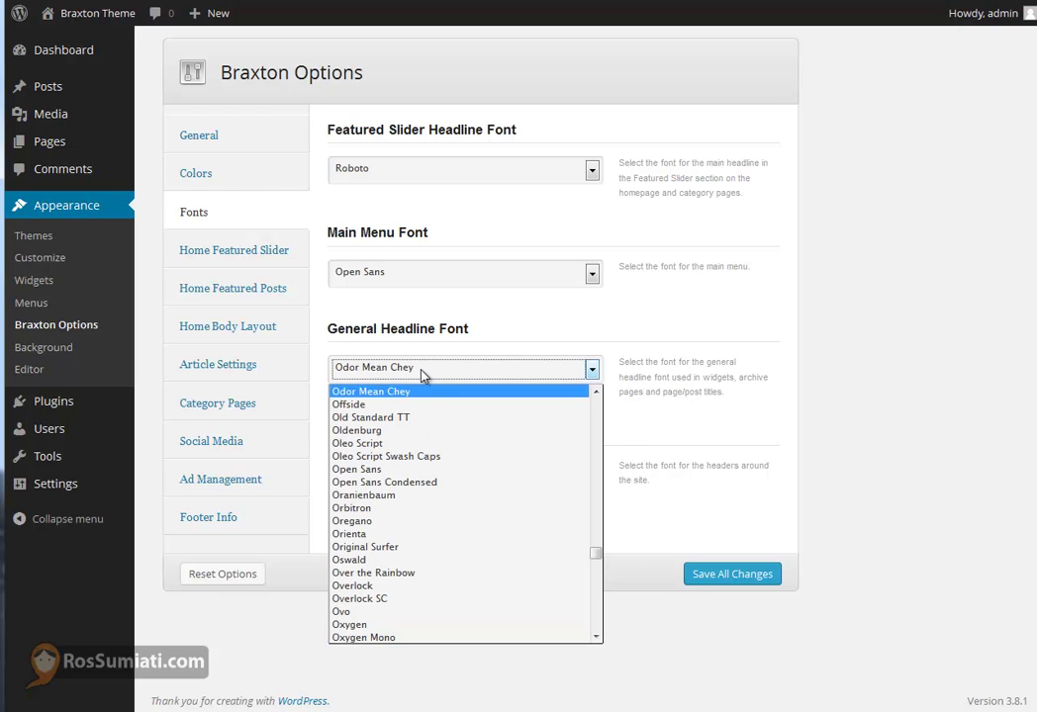
click(391, 560)
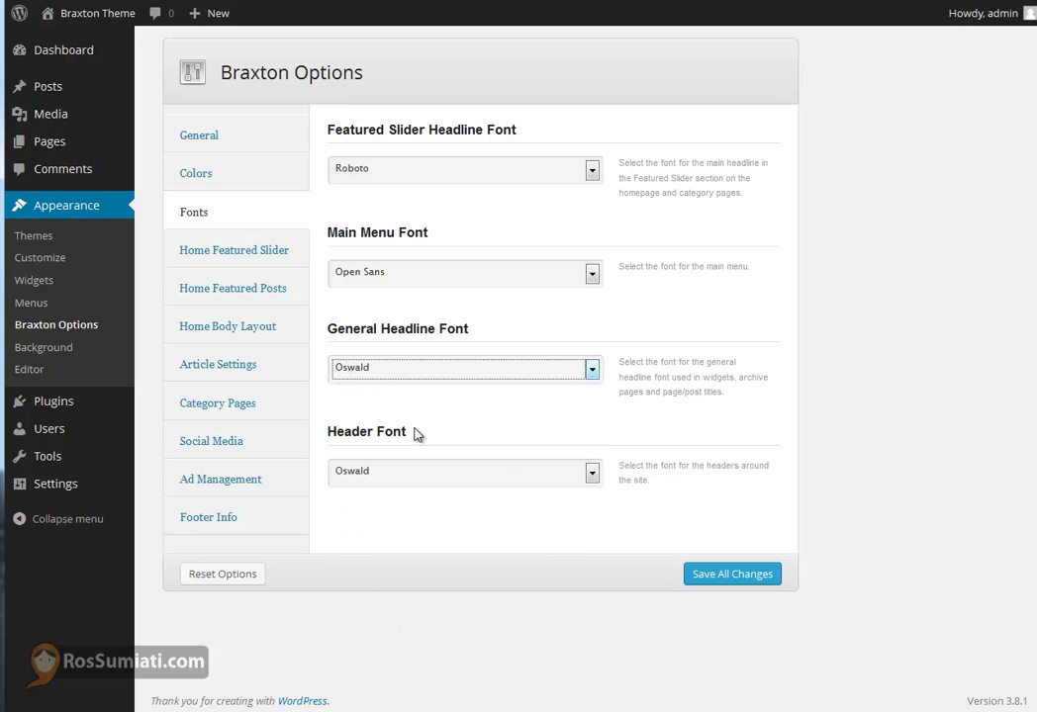
click(415, 479)
click(433, 477)
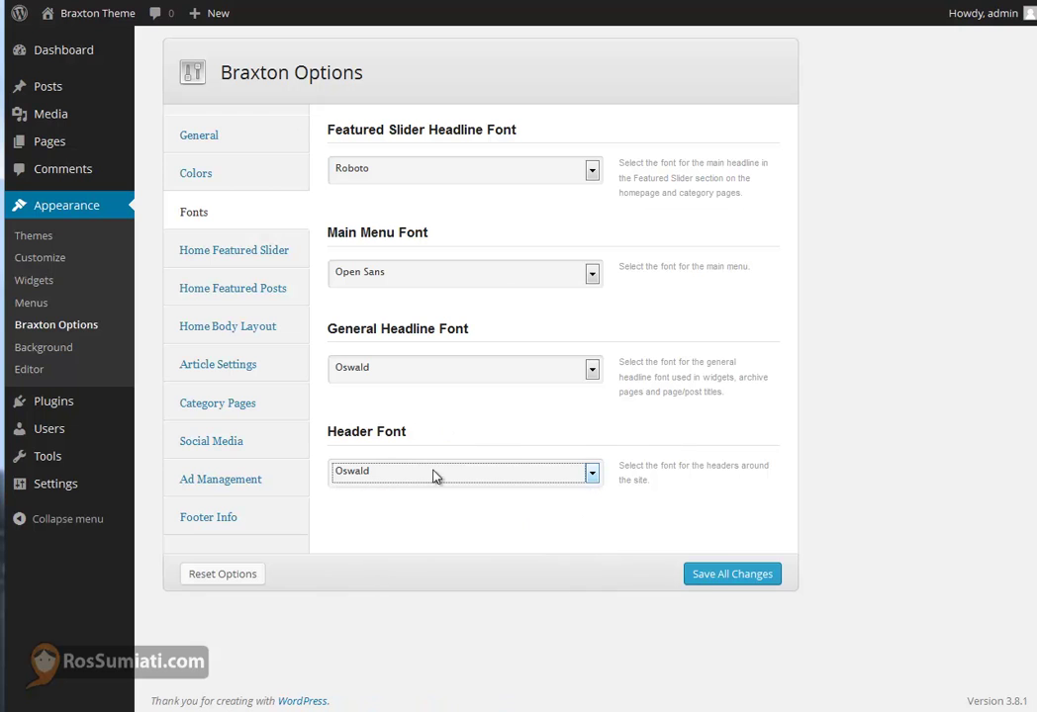
click(495, 450)
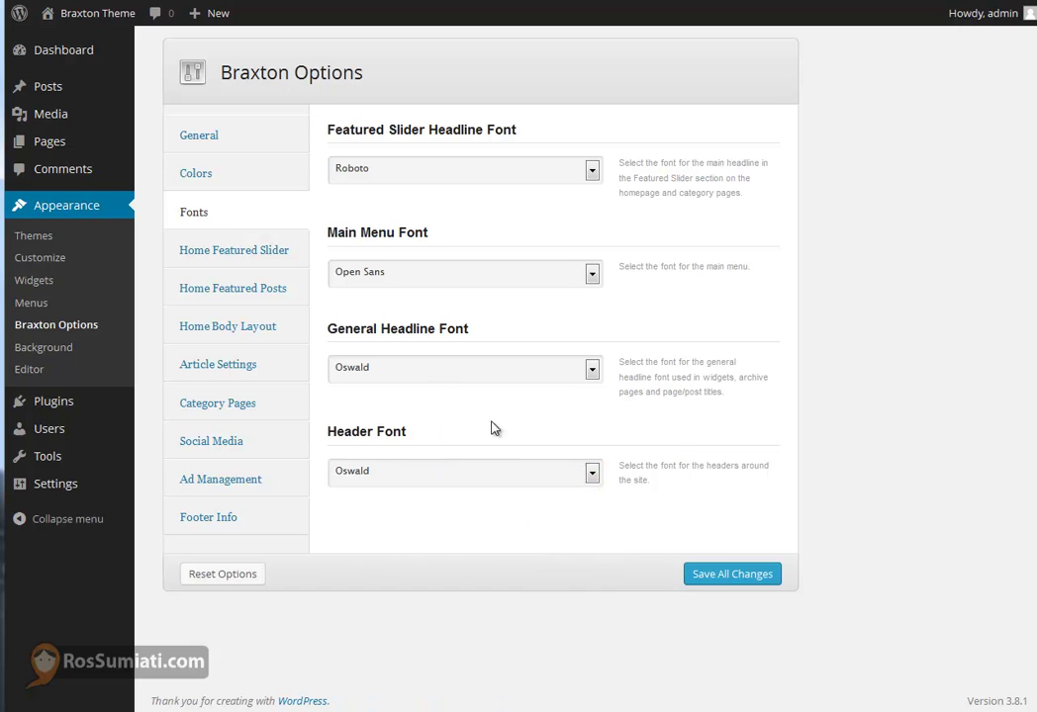
Save the font settings, then reload MyMagazine's homepage and scroll through the Oswald-headlined posts
click(736, 579)
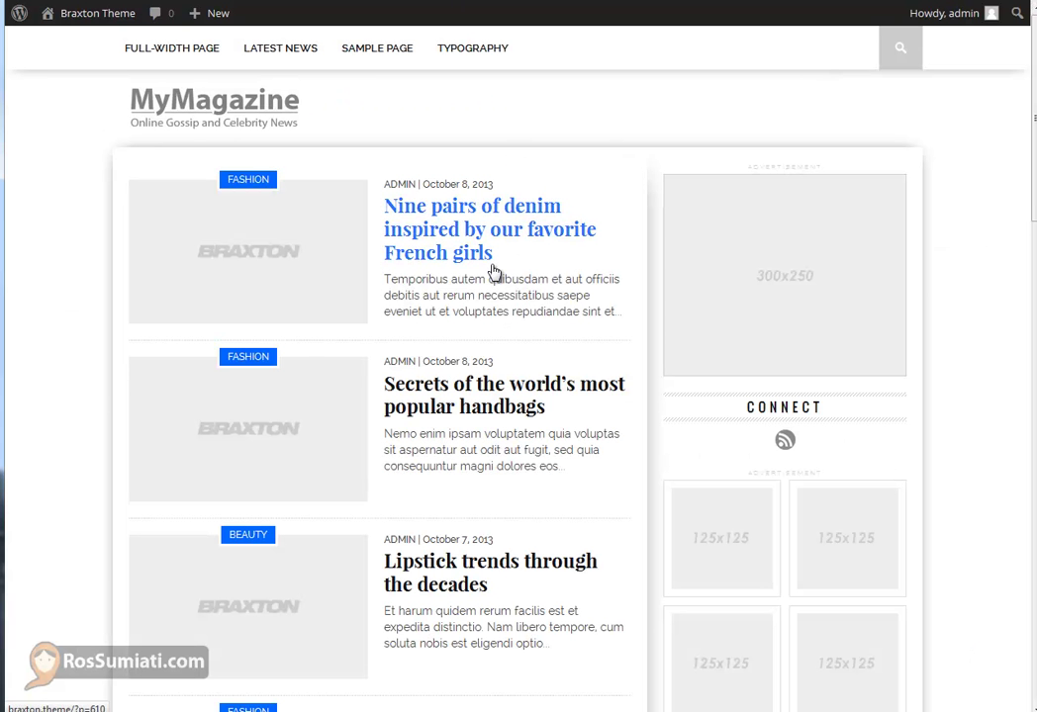
key(F5)
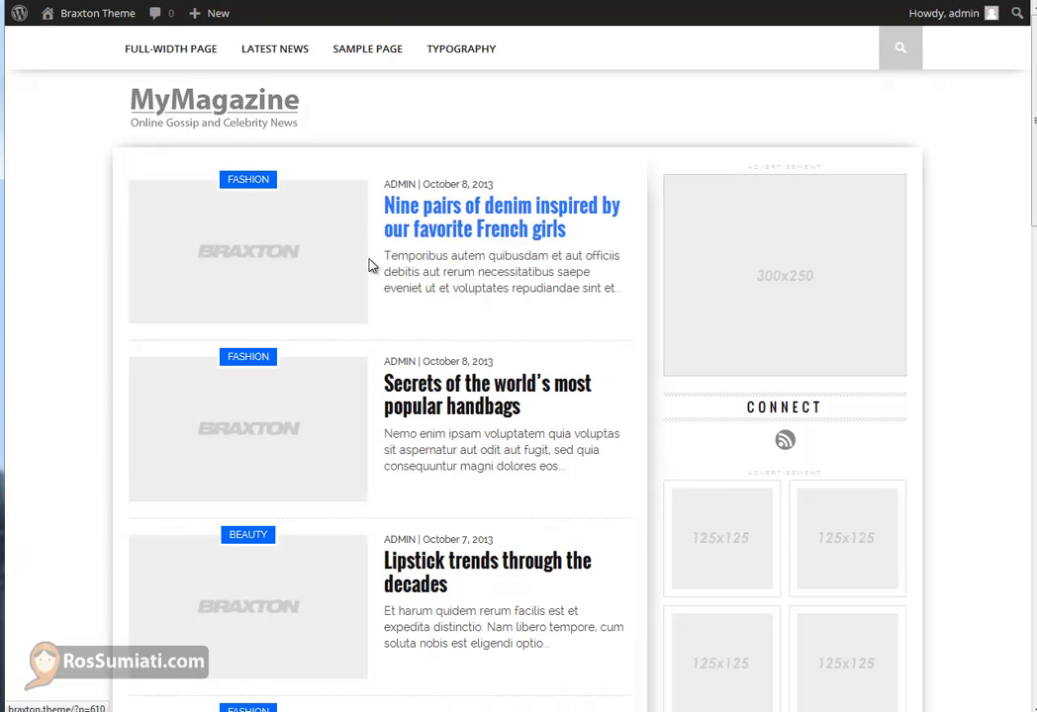
scroll(425, 302, down, 3)
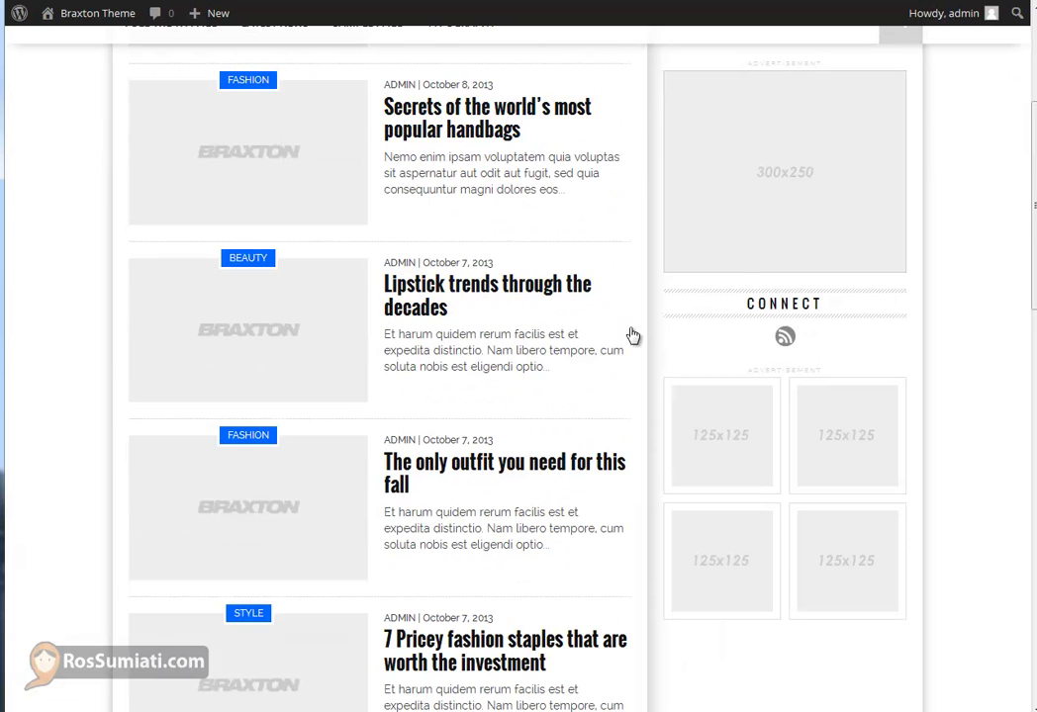
scroll(608, 370, down, 2)
scroll(608, 370, down, 3)
scroll(620, 370, down, 3)
scroll(639, 368, down, 4)
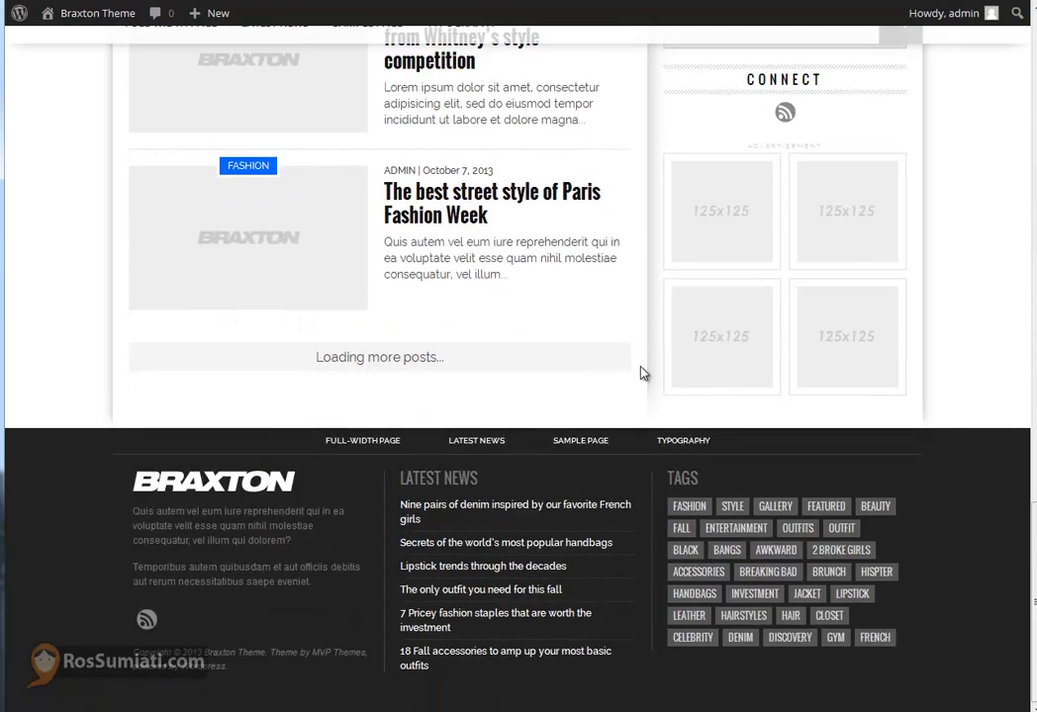
scroll(667, 391, up, 3)
scroll(674, 405, up, 6)
scroll(674, 405, up, 6)
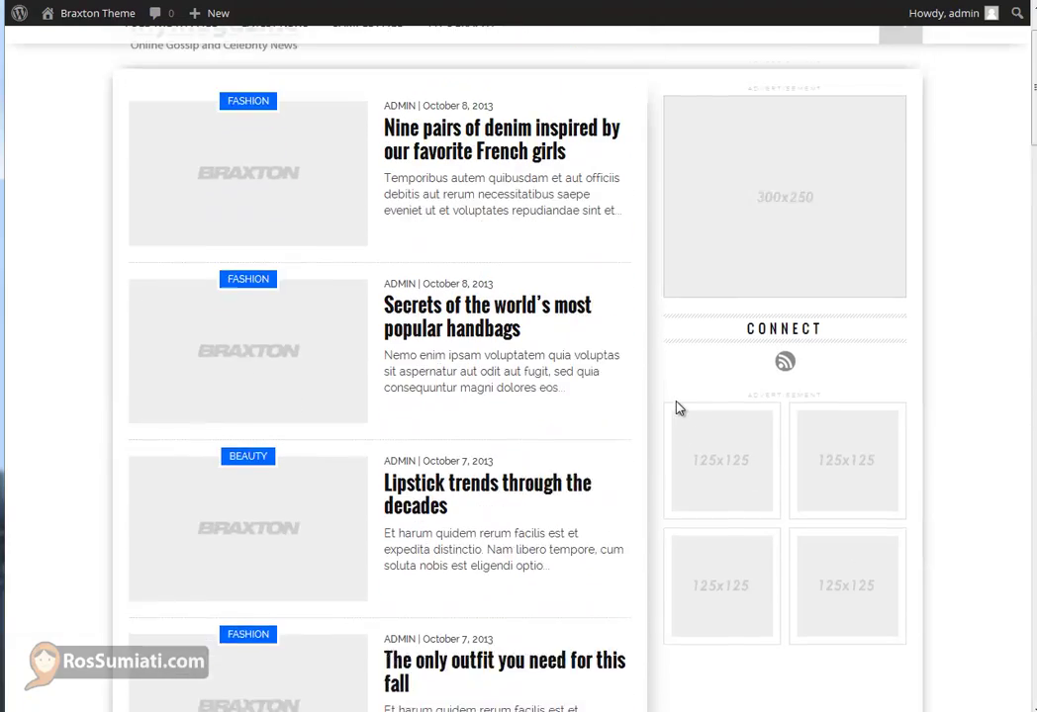